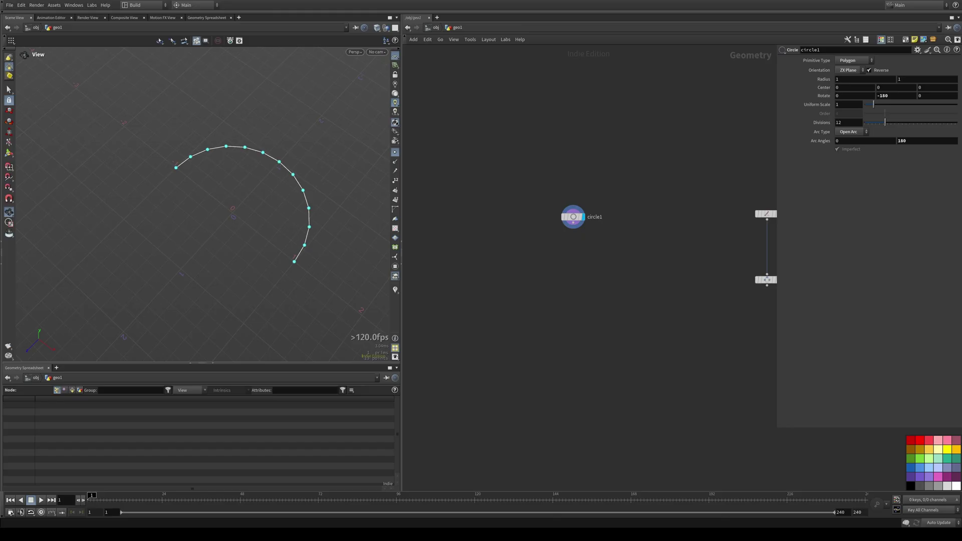
Add a Curve node and draw a winding S-shaped Bezier curve through several points in the viewport.
{"action": "middle_click_drag", "start_coordinate": [677, 272], "coordinate": [633, 259]}
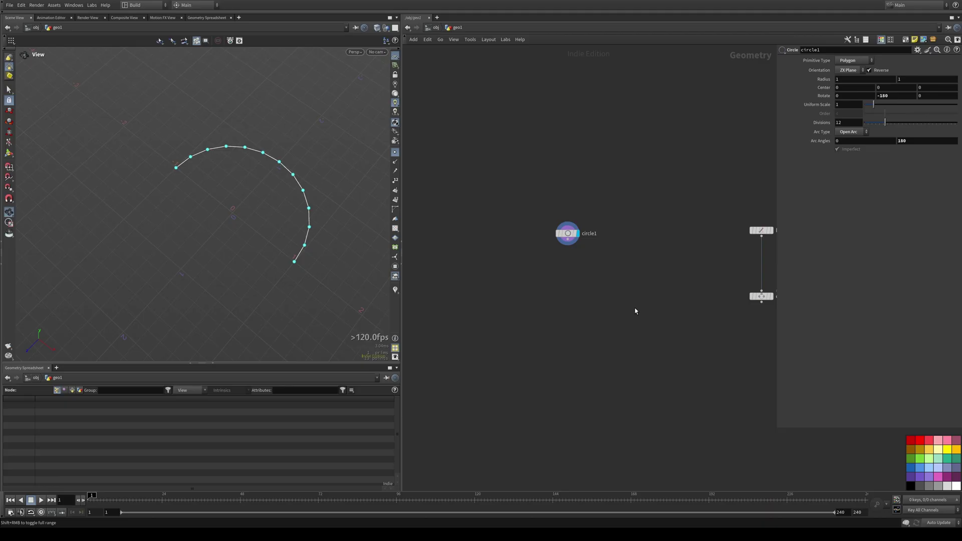
{"action": "middle_click_drag", "start_coordinate": [544, 312], "coordinate": [503, 271]}
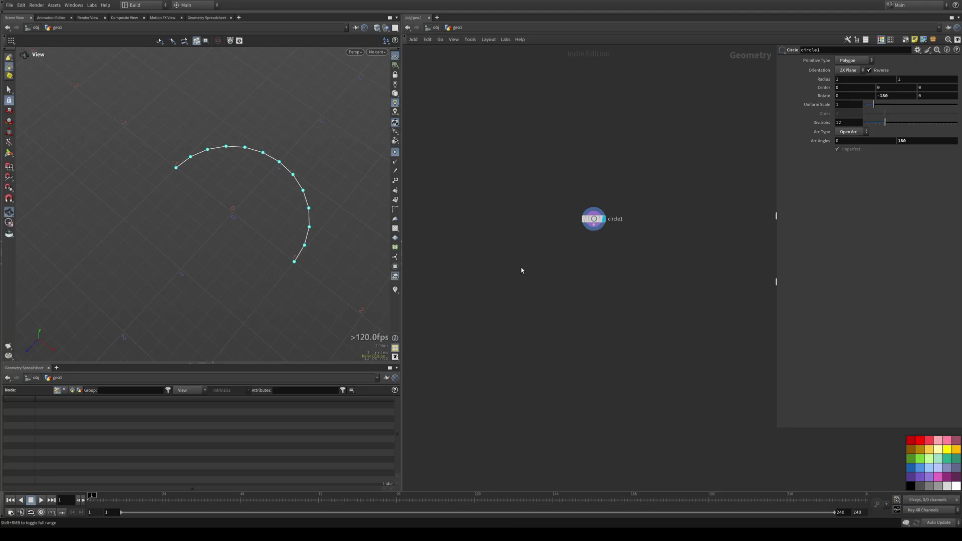
{"action": "key", "text": "BackSpace"}
{"action": "left_click", "coordinate": [521, 267]}
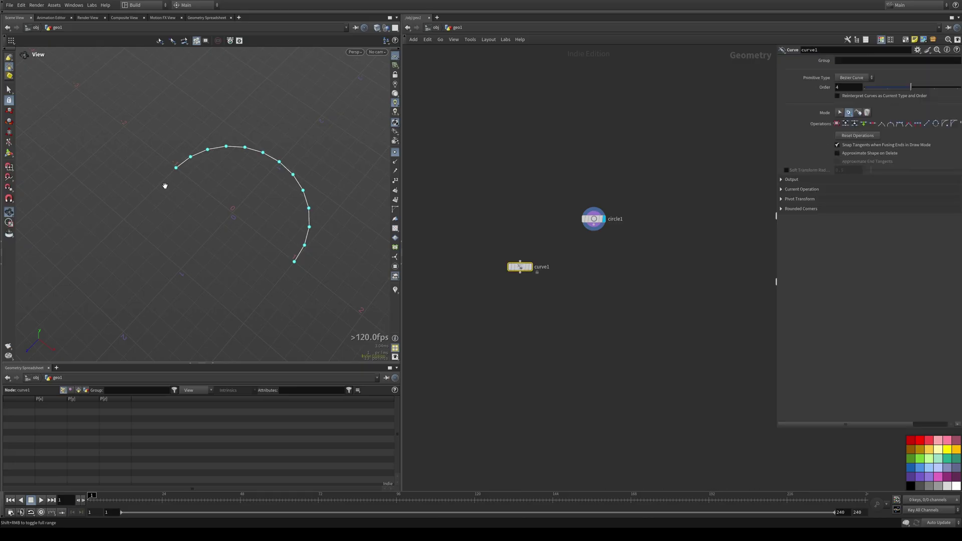
{"action": "left_click", "coordinate": [529, 266]}
{"action": "left_click", "coordinate": [9, 153]}
{"action": "left_click", "coordinate": [62, 162]}
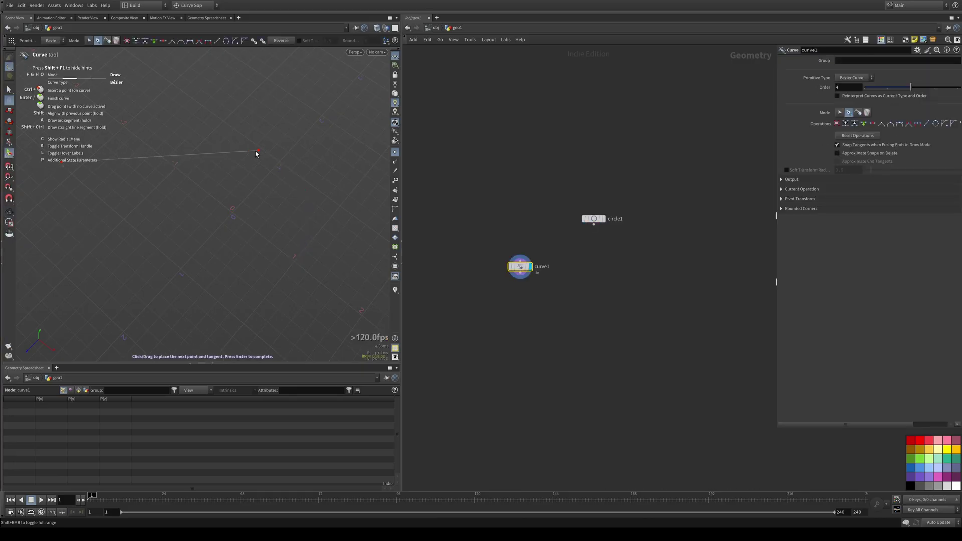
{"action": "left_click_drag", "start_coordinate": [169, 156], "coordinate": [93, 264]}
{"action": "left_click_drag", "start_coordinate": [208, 250], "coordinate": [319, 225]}
{"action": "left_click_drag", "start_coordinate": [301, 132], "coordinate": [350, 115]}
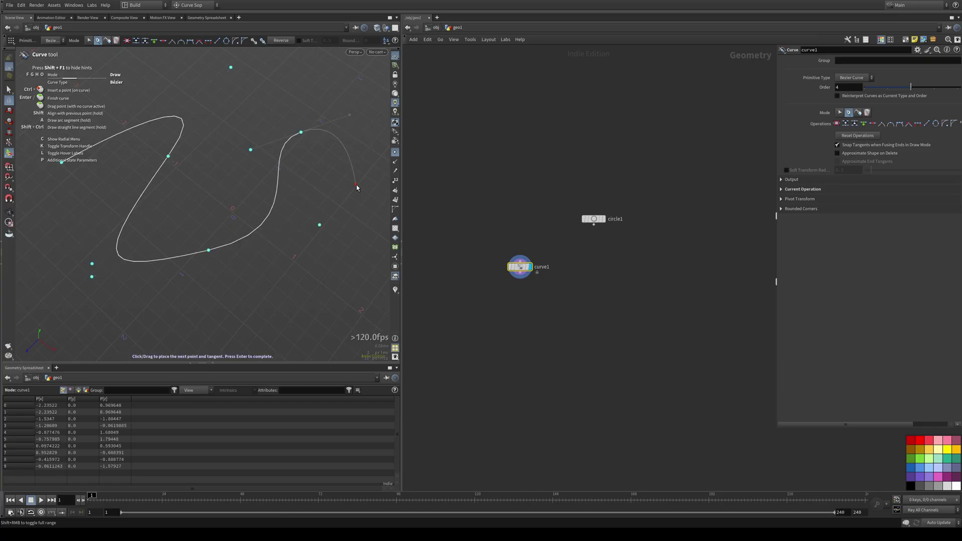
{"action": "left_click_drag", "start_coordinate": [355, 185], "coordinate": [344, 268]}
{"action": "key", "text": "Escape"}
Hide the point markers in the viewport to view the drawn curve as a plain line.
{"action": "left_click_drag", "start_coordinate": [284, 278], "coordinate": [249, 144]}
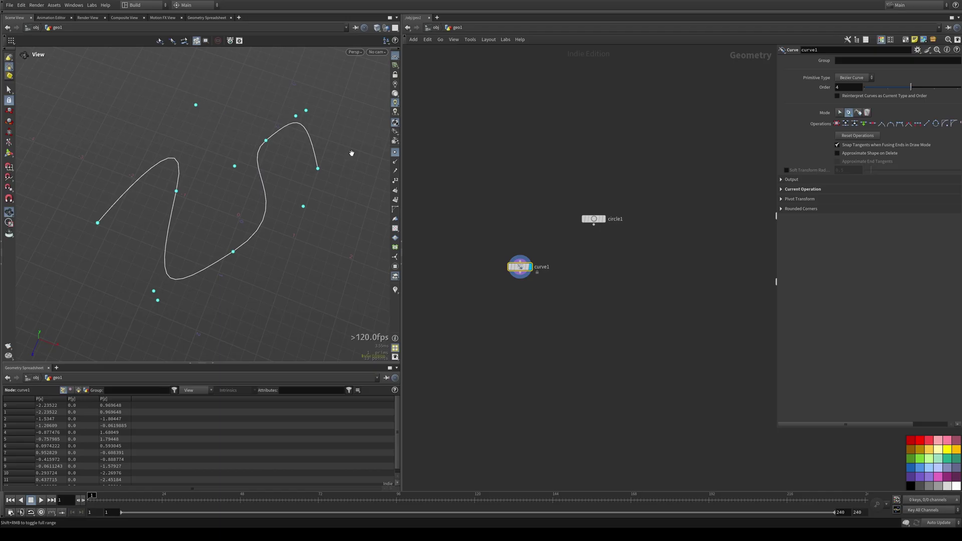
{"action": "left_click", "coordinate": [395, 152]}
{"action": "left_click_drag", "start_coordinate": [289, 252], "coordinate": [260, 225]}
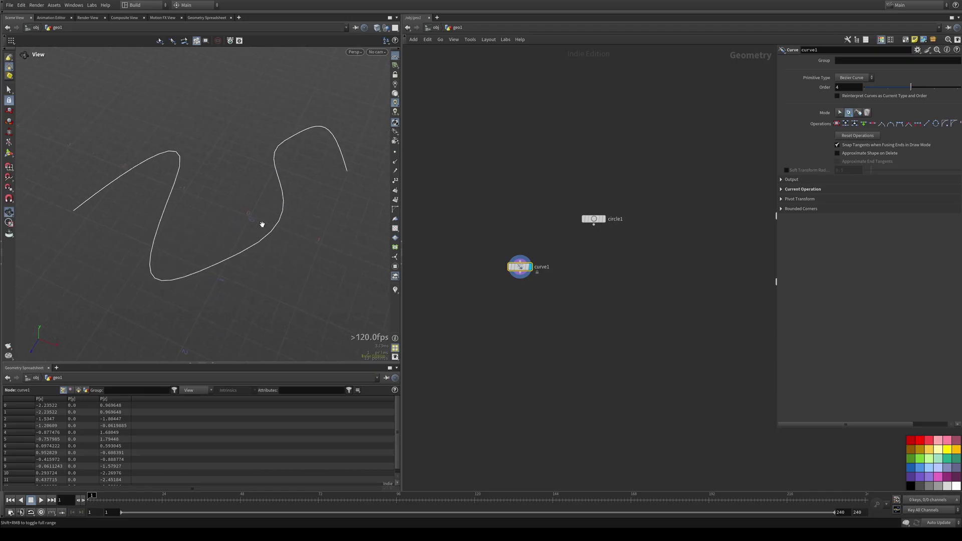
{"action": "left_click", "coordinate": [395, 153]}
{"action": "left_click", "coordinate": [394, 153]}
Append Convert, Resample and Subdivide nodes in sequence below the curve1 node.
{"action": "key", "text": "BackSpace"}
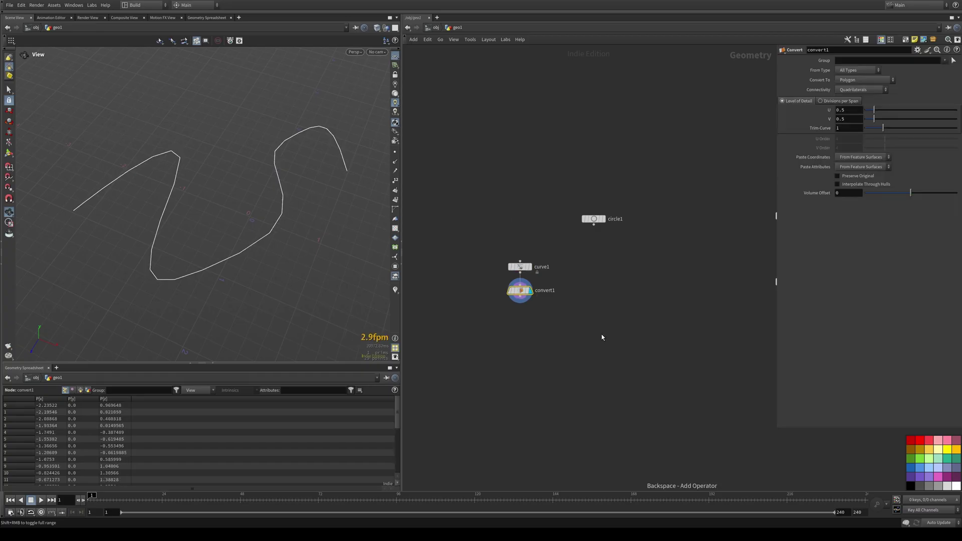
{"action": "key", "text": "Return"}
{"action": "key", "text": "BackSpace"}
{"action": "key", "text": "Return"}
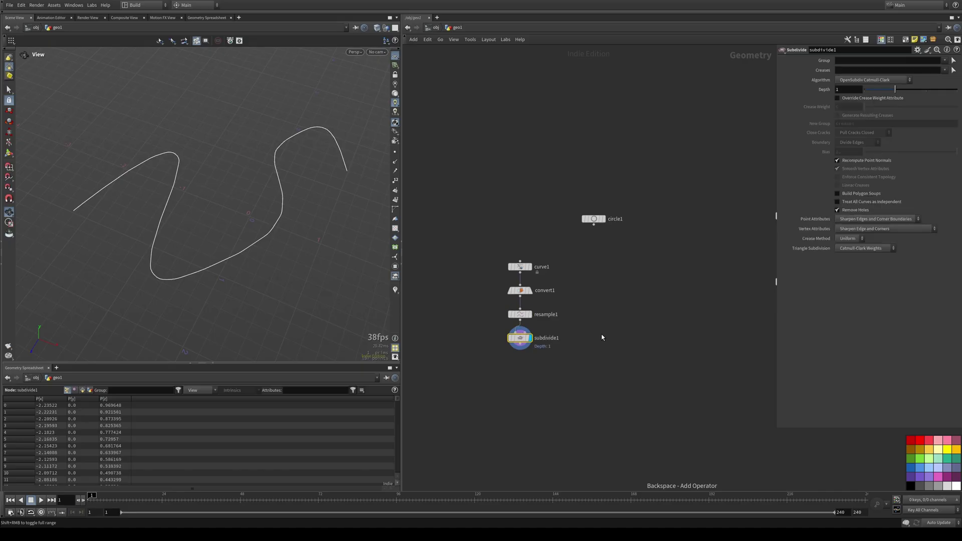
Delete the curve, convert, resample and subdivide nodes and frame the circle1 arc in the viewport.
{"action": "left_click_drag", "start_coordinate": [572, 376], "coordinate": [490, 258]}
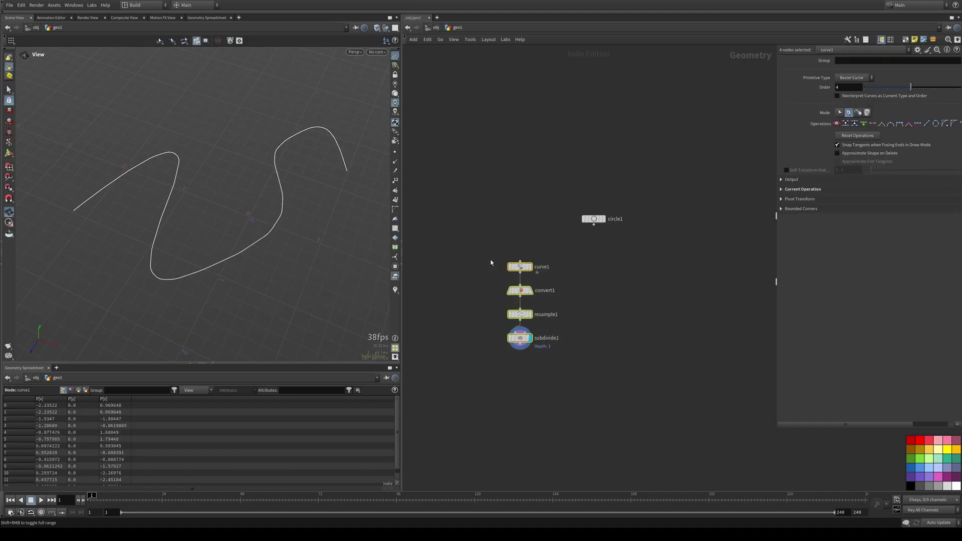
{"action": "key", "text": "Delete"}
{"action": "left_click_drag", "start_coordinate": [311, 176], "coordinate": [221, 184]}
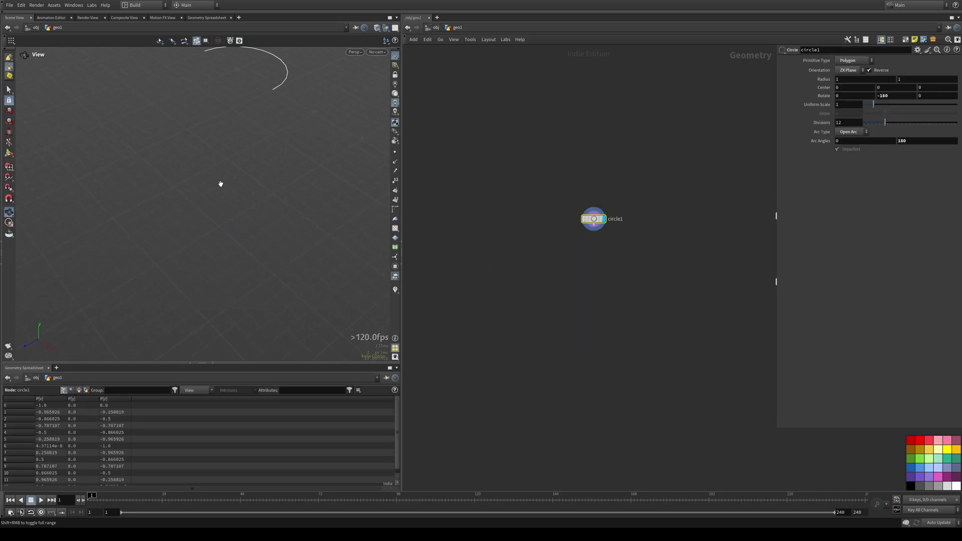
{"action": "middle_click_drag", "start_coordinate": [221, 183], "coordinate": [255, 222]}
{"action": "key", "text": "f"}
{"action": "right_click_drag", "start_coordinate": [228, 202], "coordinate": [189, 234]}
{"action": "middle_click_drag", "start_coordinate": [189, 234], "coordinate": [211, 185]}
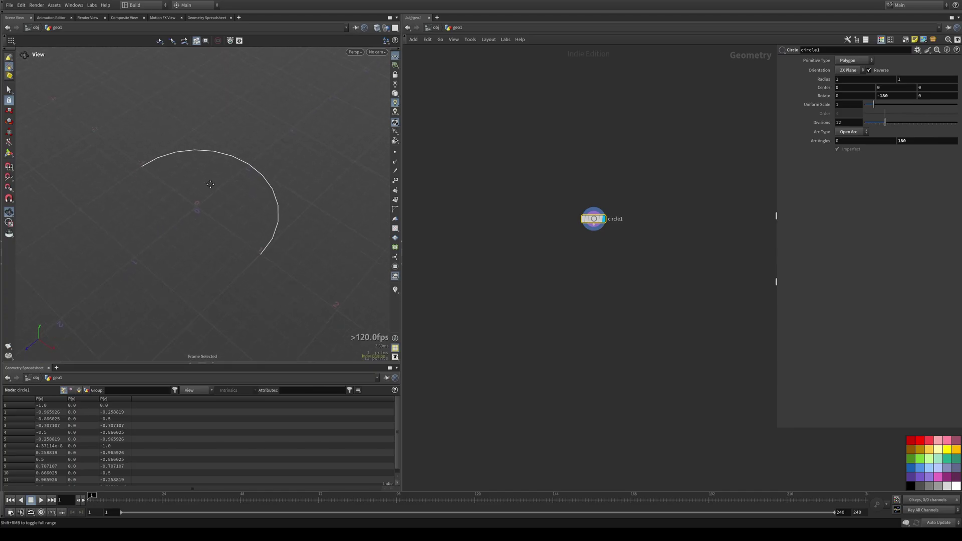
Append a Curve Extender 2024 node below circle1 and display its output.
{"action": "left_click_drag", "start_coordinate": [210, 184], "coordinate": [230, 167]}
{"action": "middle_click_drag", "start_coordinate": [611, 294], "coordinate": [573, 290]}
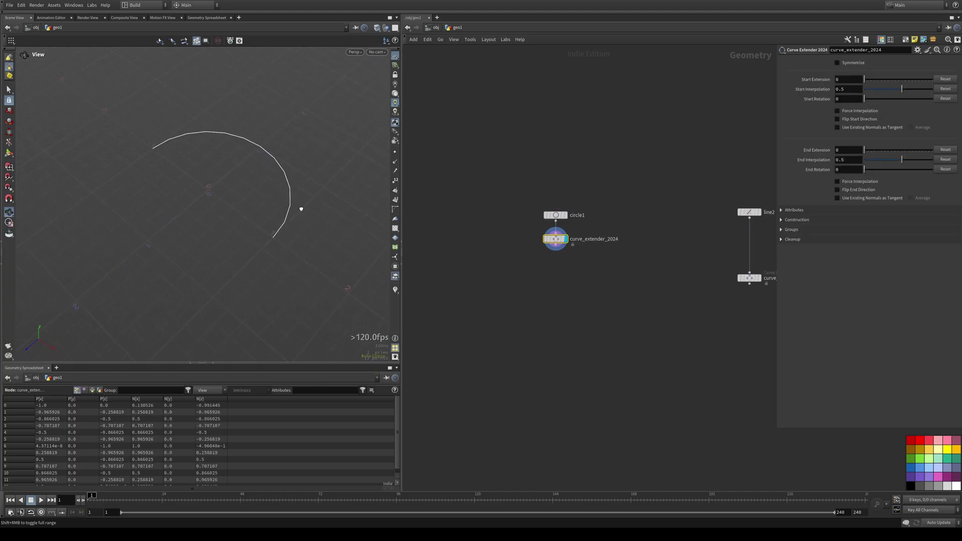
{"action": "left_click_drag", "start_coordinate": [299, 209], "coordinate": [295, 225]}
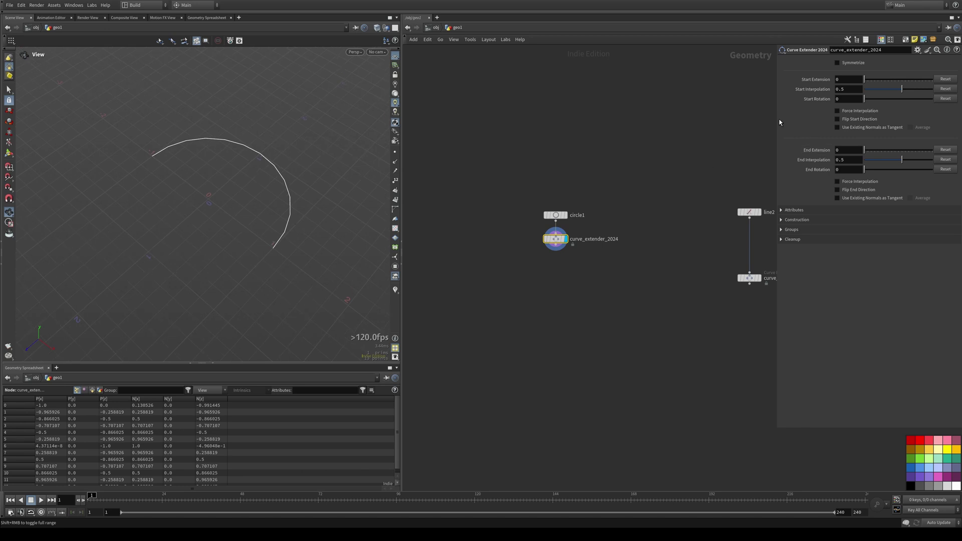
{"action": "middle_click_drag", "start_coordinate": [731, 136], "coordinate": [783, 144]}
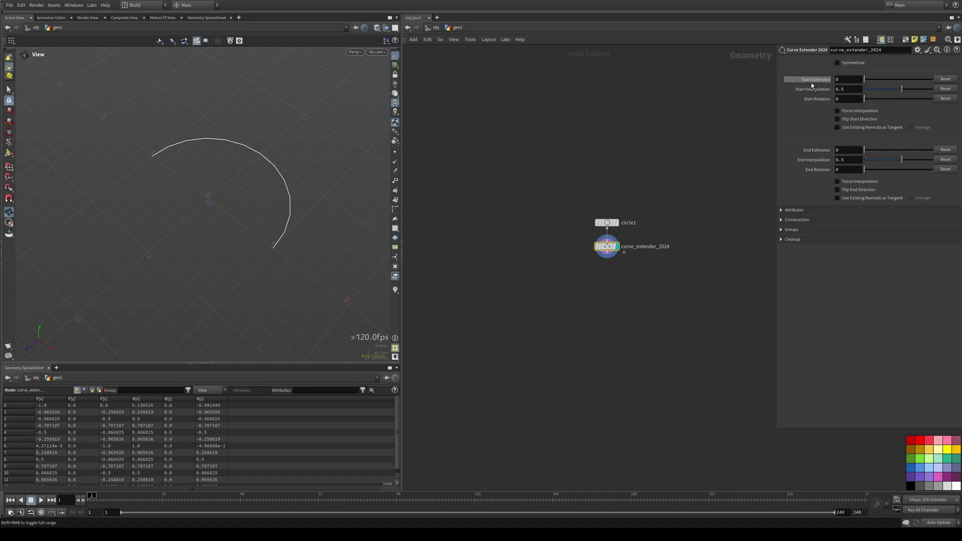
Set the curve extender's Start Extension to 7.
{"action": "left_click", "coordinate": [854, 80]}
{"action": "scroll", "coordinate": [854, 80], "scroll_direction": "up", "scroll_amount": 4}
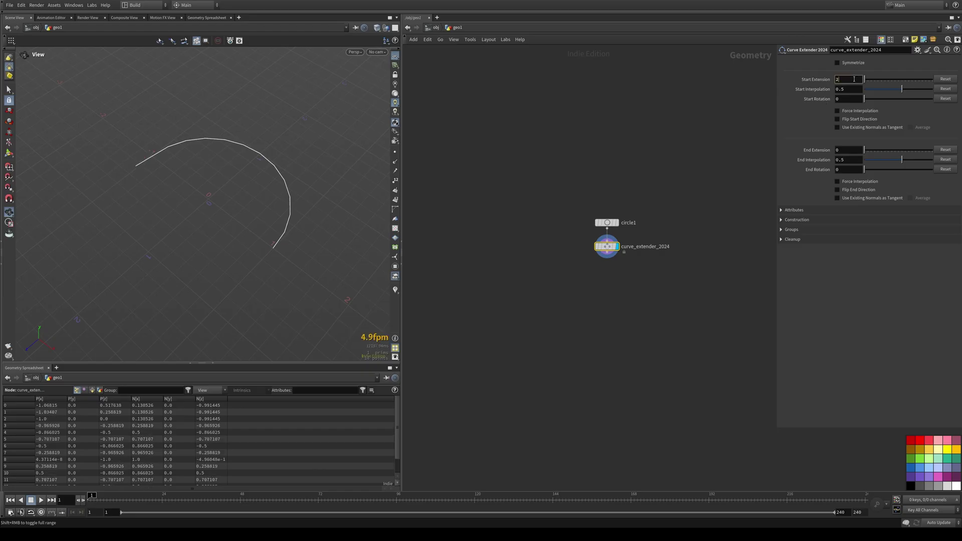
{"action": "scroll", "coordinate": [854, 79], "scroll_direction": "up", "scroll_amount": 6}
{"action": "scroll", "coordinate": [854, 79], "scroll_direction": "down", "scroll_amount": 9}
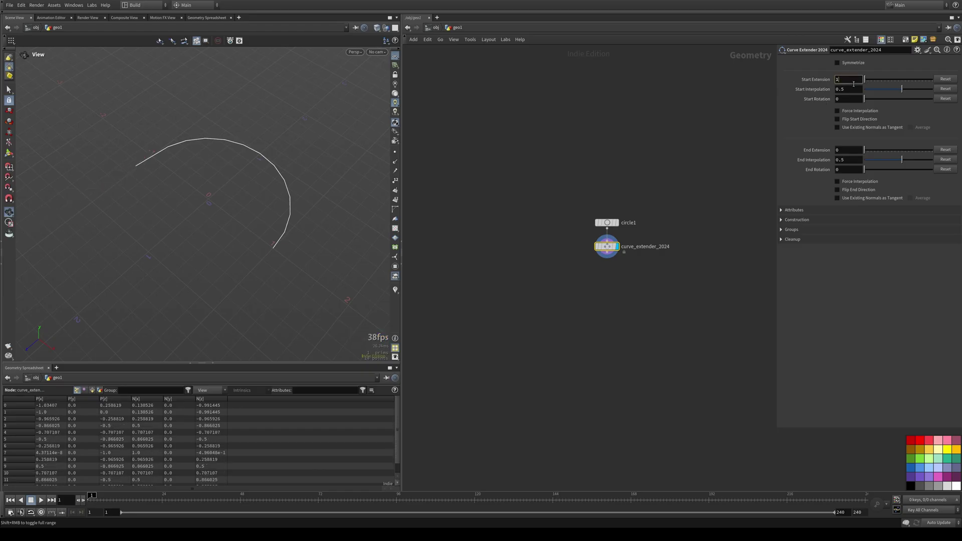
{"action": "scroll", "coordinate": [854, 80], "scroll_direction": "up", "scroll_amount": 3}
{"action": "scroll", "coordinate": [854, 84], "scroll_direction": "up", "scroll_amount": 3}
{"action": "scroll", "coordinate": [242, 251], "scroll_direction": "down", "scroll_amount": 2}
{"action": "middle_click_drag", "start_coordinate": [243, 251], "coordinate": [266, 195]}
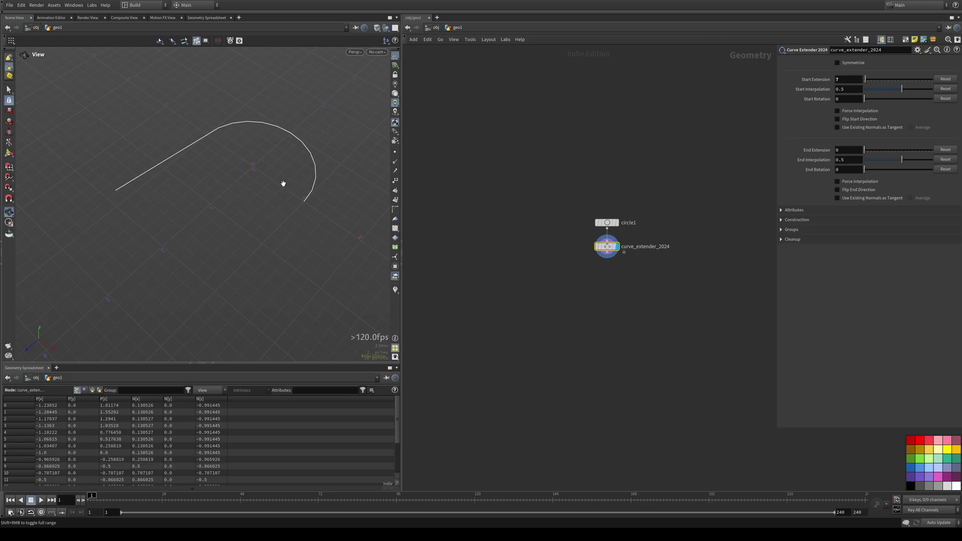
Set the curve extender's End Extension to 7 and show the point markers in the viewport.
{"action": "left_click", "coordinate": [848, 152]}
{"action": "scroll", "coordinate": [847, 153], "scroll_direction": "up", "scroll_amount": 6}
{"action": "scroll", "coordinate": [847, 151], "scroll_direction": "up", "scroll_amount": 1}
{"action": "left_click", "coordinate": [395, 152]}
{"action": "left_click_drag", "start_coordinate": [208, 129], "coordinate": [210, 140]}
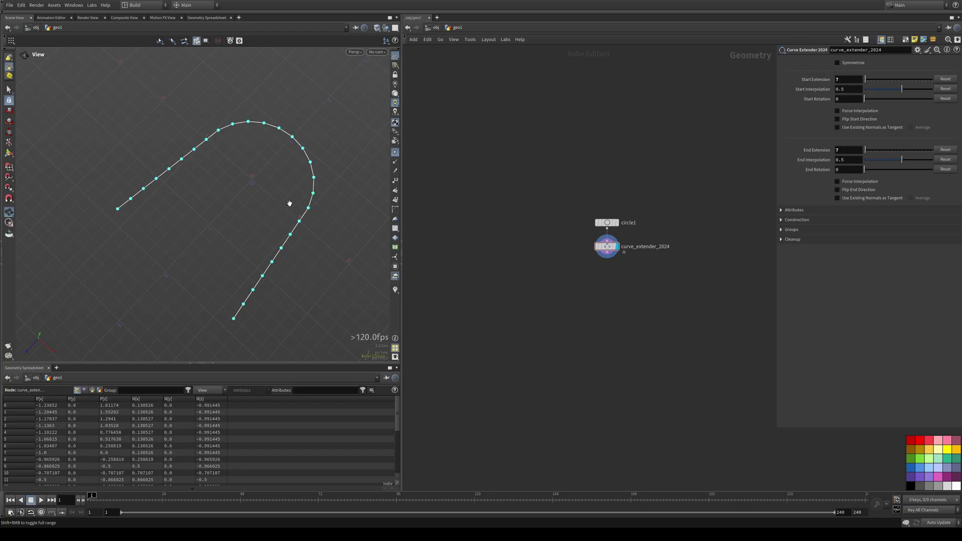
Try a lower Start Extension on the arc and bring it back to 7.
{"action": "left_click", "coordinate": [850, 80]}
{"action": "scroll", "coordinate": [851, 80], "scroll_direction": "down", "scroll_amount": 7}
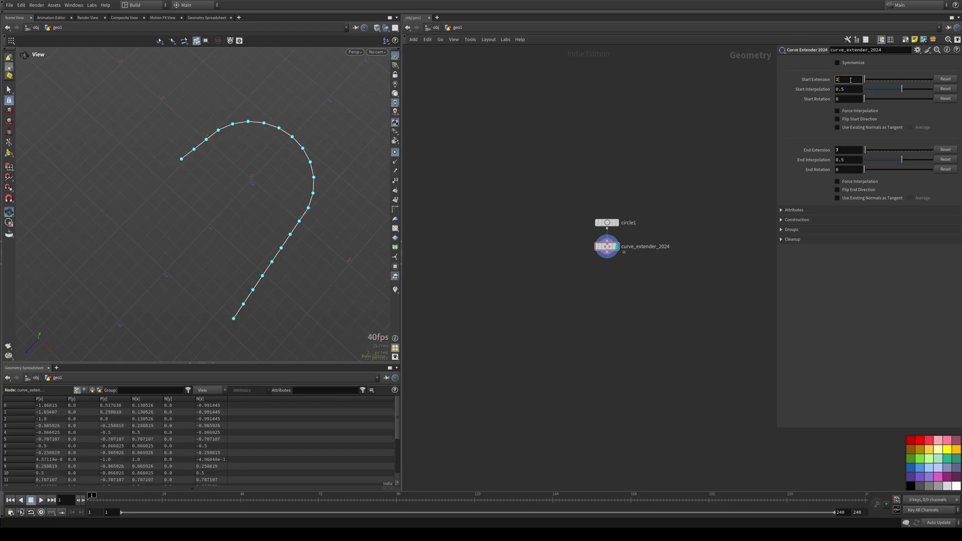
{"action": "scroll", "coordinate": [851, 80], "scroll_direction": "up", "scroll_amount": 3}
{"action": "scroll", "coordinate": [851, 80], "scroll_direction": "up", "scroll_amount": 4}
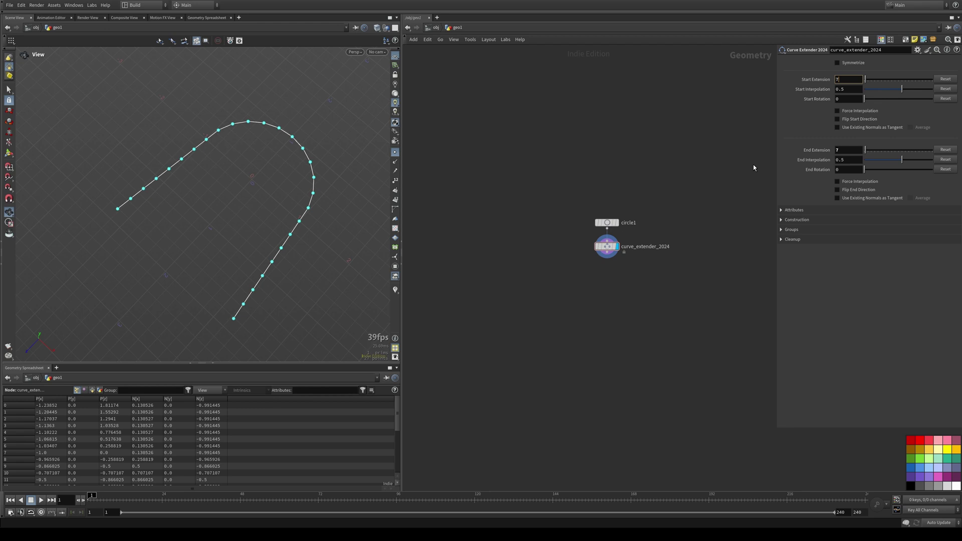
Space circle1 and the curve extender node apart vertically and align them in the network.
{"action": "middle_click_drag", "start_coordinate": [667, 199], "coordinate": [605, 180]}
{"action": "left_click_drag", "start_coordinate": [547, 202], "coordinate": [550, 166]}
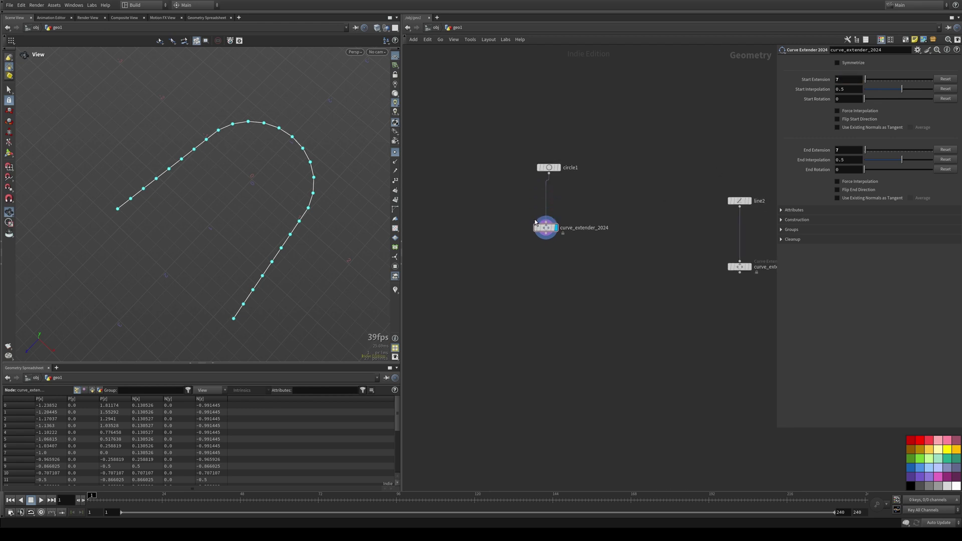
{"action": "left_click_drag", "start_coordinate": [535, 222], "coordinate": [538, 231]}
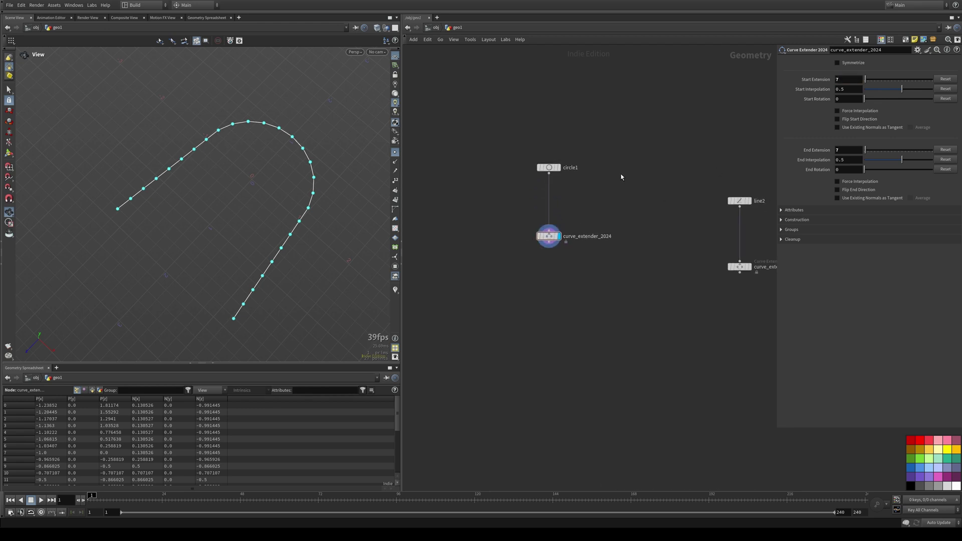
Try a Resample node between circle1 and the curve extender, and delete it again.
{"action": "key", "text": "BackSpace"}
{"action": "key", "text": "Return"}
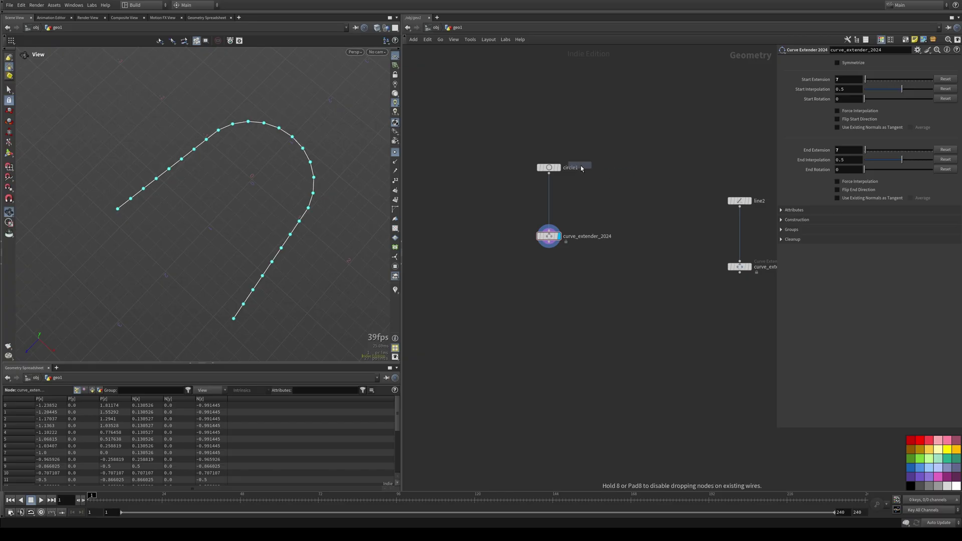
{"action": "left_click", "coordinate": [549, 199]}
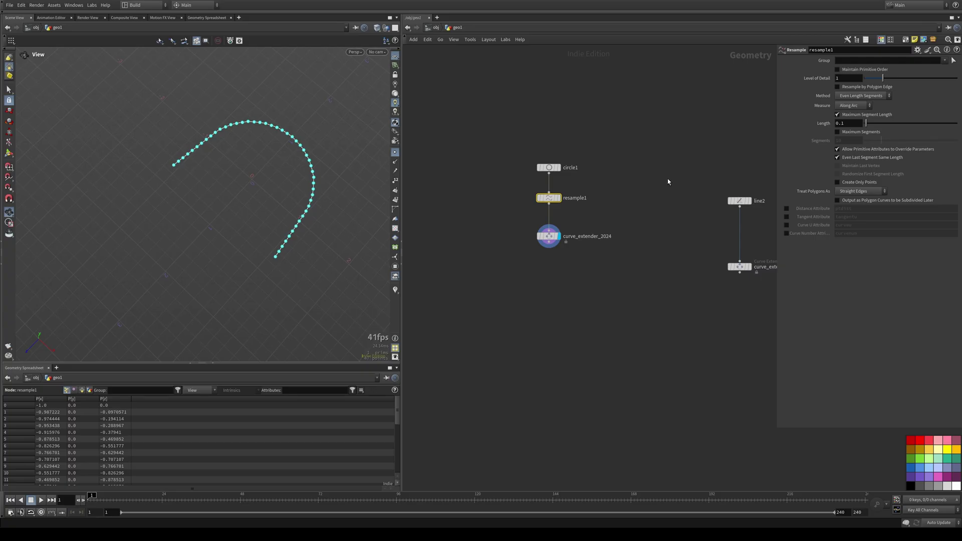
{"action": "key", "text": "Delete"}
{"action": "left_click", "coordinate": [549, 236]}
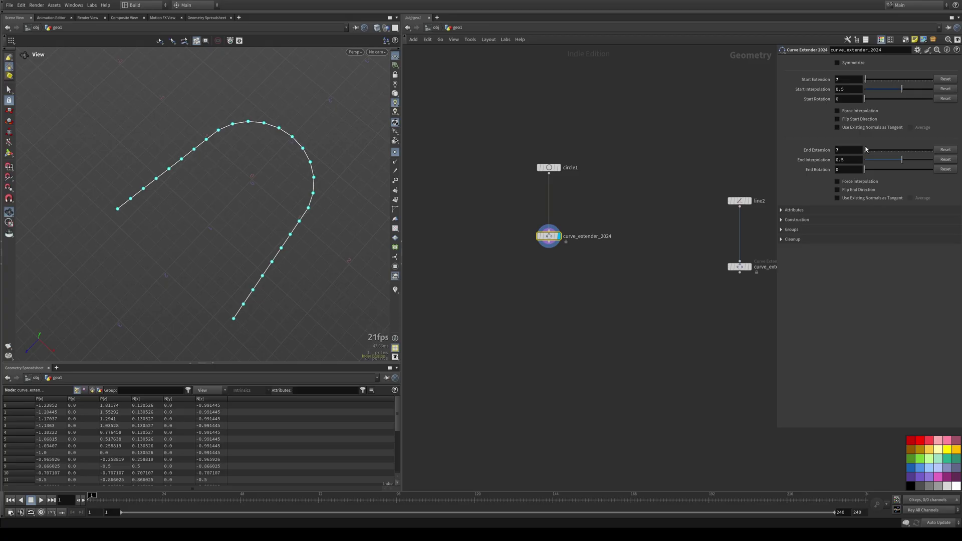
Set the End Extension to 0 and the Start Extension to 11.
{"action": "mouse_move", "coordinate": [866, 150]}
{"action": "left_mouse_down"}
{"action": "mouse_move", "coordinate": [874, 150]}
{"action": "mouse_move", "coordinate": [848, 149]}
{"action": "left_mouse_up"}
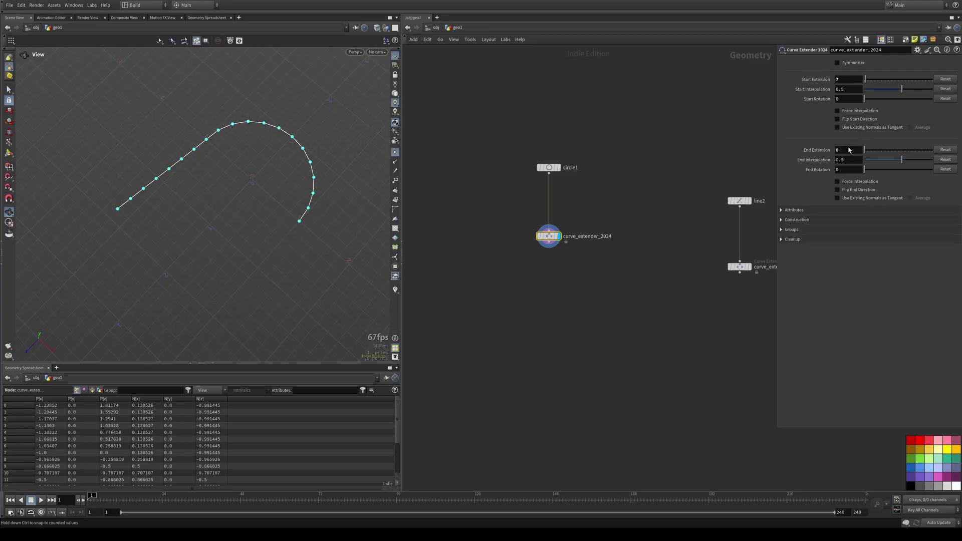
{"action": "scroll", "coordinate": [855, 79], "scroll_direction": "up", "scroll_amount": 3}
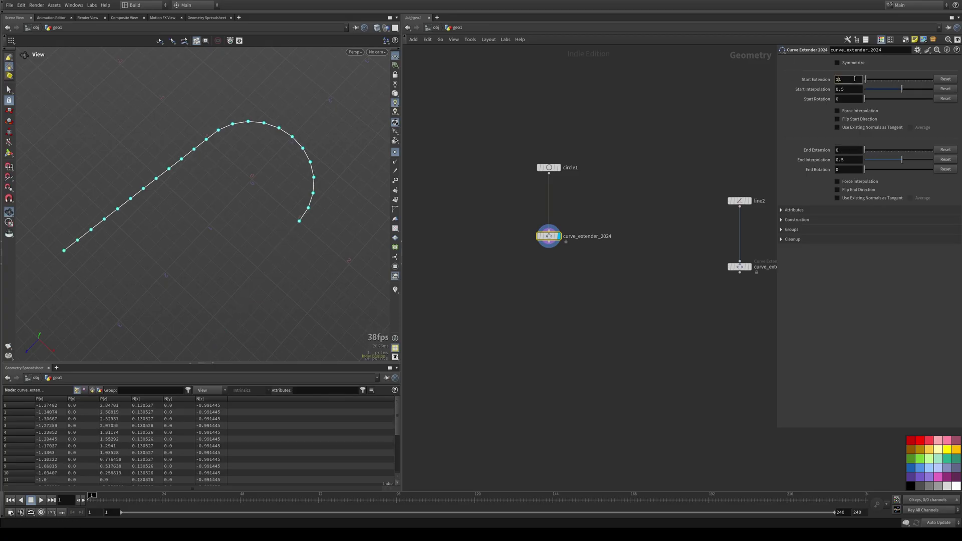
{"action": "left_click_drag", "start_coordinate": [200, 203], "coordinate": [199, 178]}
{"action": "middle_click_drag", "start_coordinate": [207, 178], "coordinate": [219, 181]}
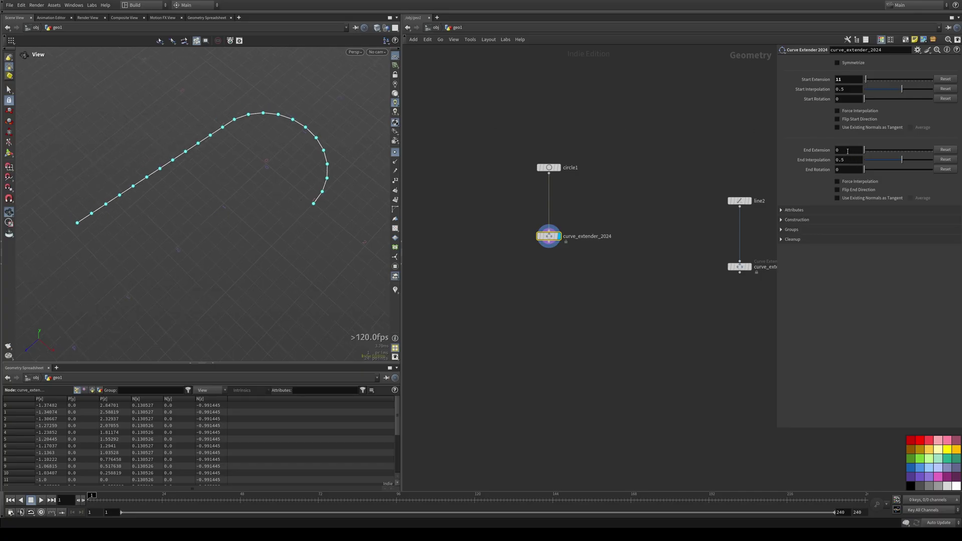
Try the Symmetrize option on both curve ends, and leave it off with Start Extension set to 9.
{"action": "left_click", "coordinate": [838, 64]}
{"action": "double_click", "coordinate": [846, 80]}
{"action": "type", "text": "4"}
{"action": "key", "text": "Return"}
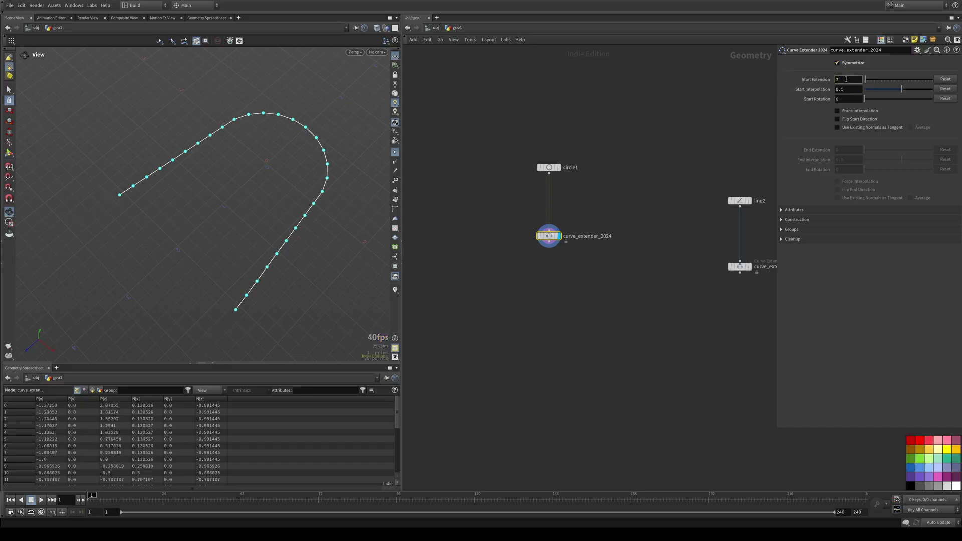
{"action": "scroll", "coordinate": [846, 79], "scroll_direction": "up", "scroll_amount": 8}
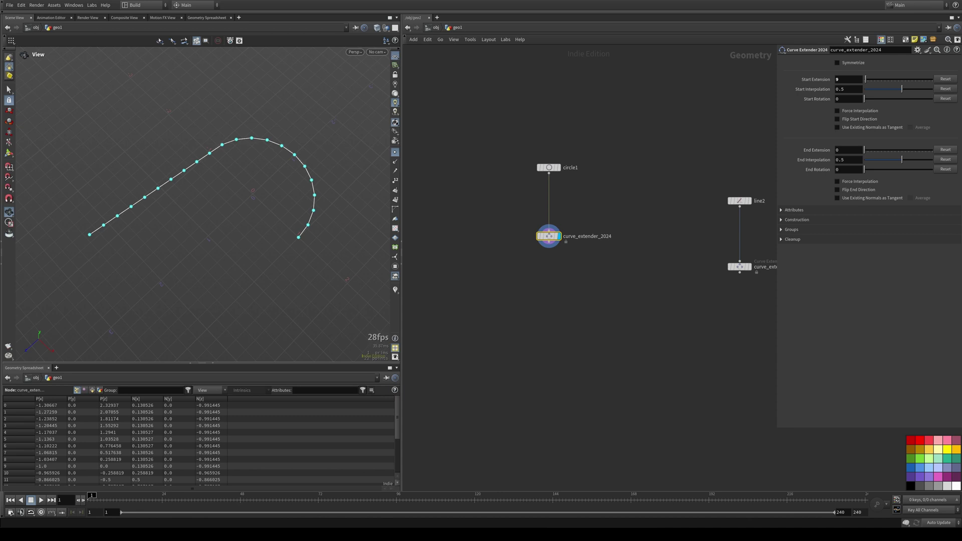
{"action": "left_click_drag", "start_coordinate": [232, 189], "coordinate": [243, 214]}
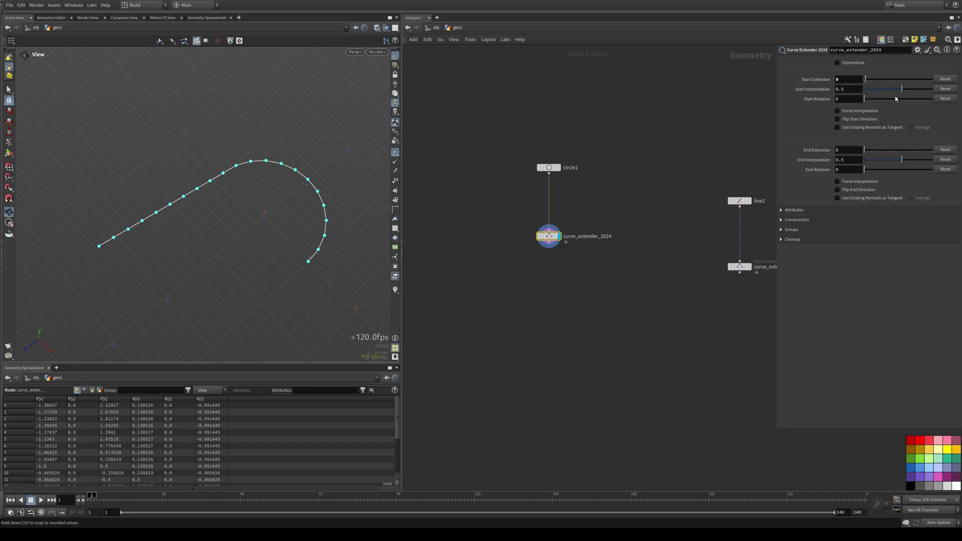
Try a Start Interpolation of 0.51, reset it, and set it to 0 so the extension follows the arc.
{"action": "left_click_drag", "start_coordinate": [904, 92], "coordinate": [902, 91]}
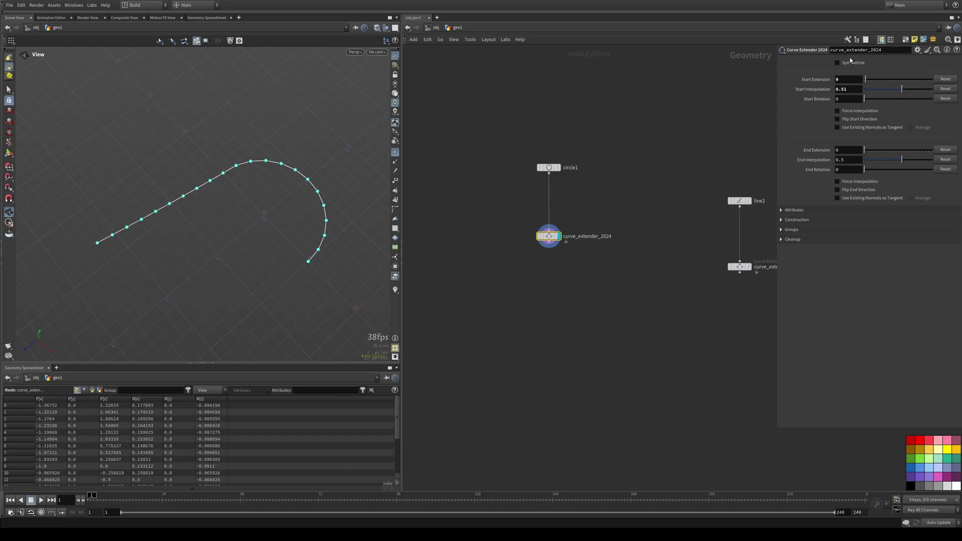
{"action": "left_click", "coordinate": [946, 89]}
{"action": "left_click_drag", "start_coordinate": [902, 90], "coordinate": [899, 91]}
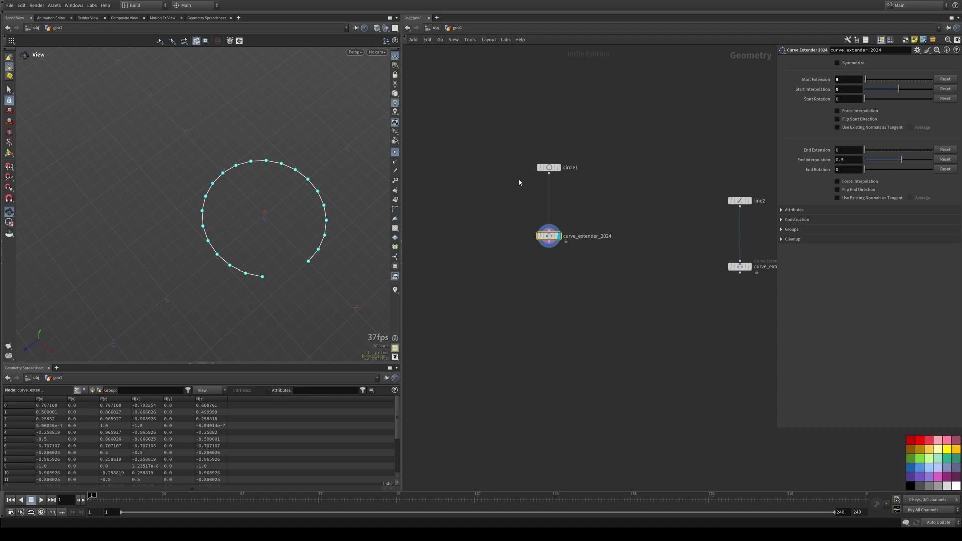
Set the Start Extension to 12 to close the arc into a full circle.
{"action": "left_click", "coordinate": [850, 80]}
{"action": "key", "text": "Up"}
{"action": "key", "text": "Up"}
{"action": "key", "text": "Up"}
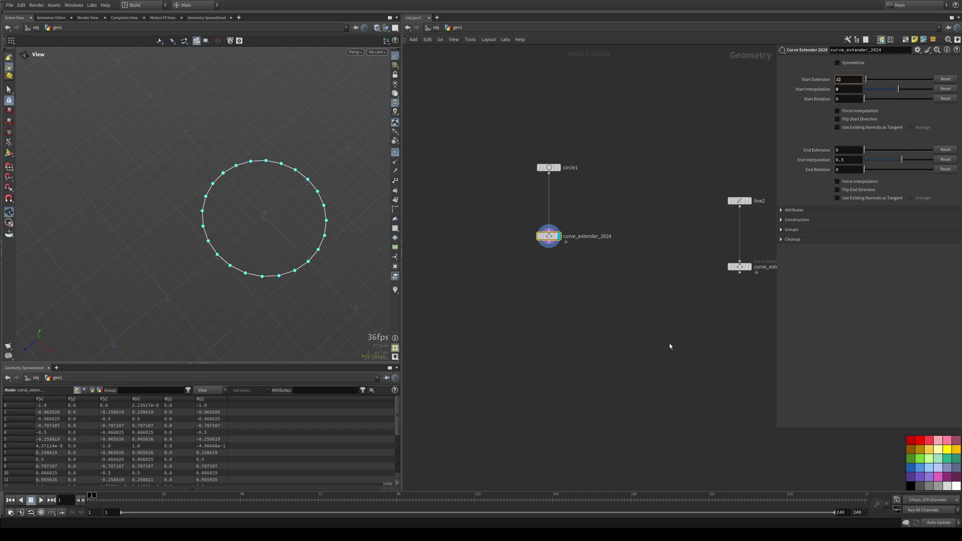
Set the Start Interpolation of the closed circle to 0.26 so the extension opens outward.
{"action": "left_click", "coordinate": [669, 346]}
{"action": "left_click_drag", "start_coordinate": [342, 246], "coordinate": [315, 234]}
{"action": "scroll", "coordinate": [249, 241], "scroll_direction": "up", "scroll_amount": 3}
{"action": "left_click_drag", "start_coordinate": [249, 241], "coordinate": [270, 228]}
{"action": "scroll", "coordinate": [295, 203], "scroll_direction": "down", "scroll_amount": 3}
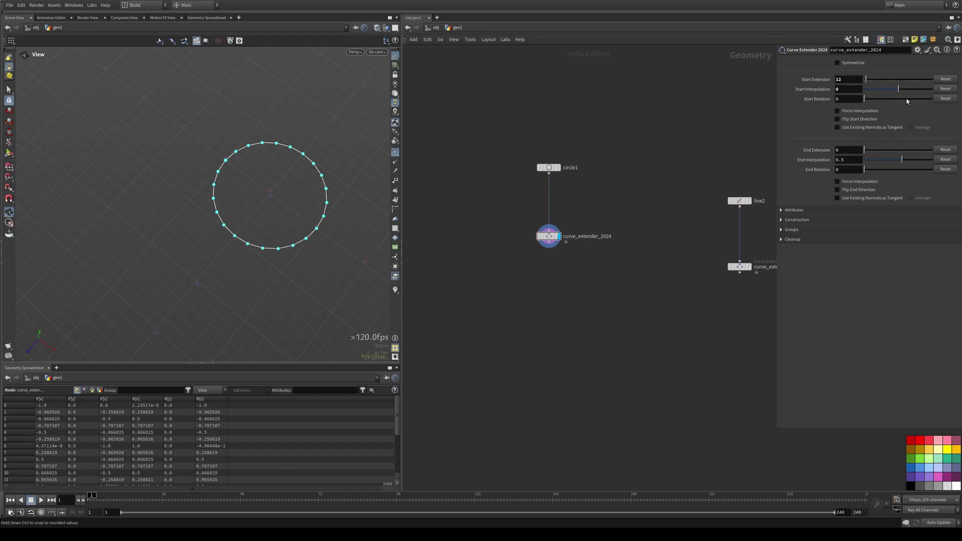
{"action": "left_click_drag", "start_coordinate": [896, 92], "coordinate": [900, 89]}
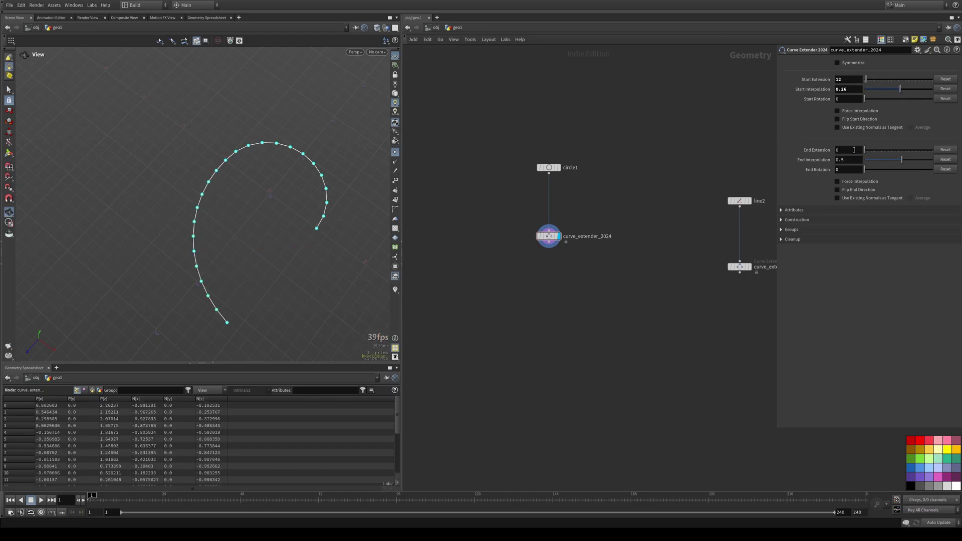
Enable Symmetrize to extend both ends alike, and set the Start Interpolation to 0.33.
{"action": "left_click", "coordinate": [850, 64]}
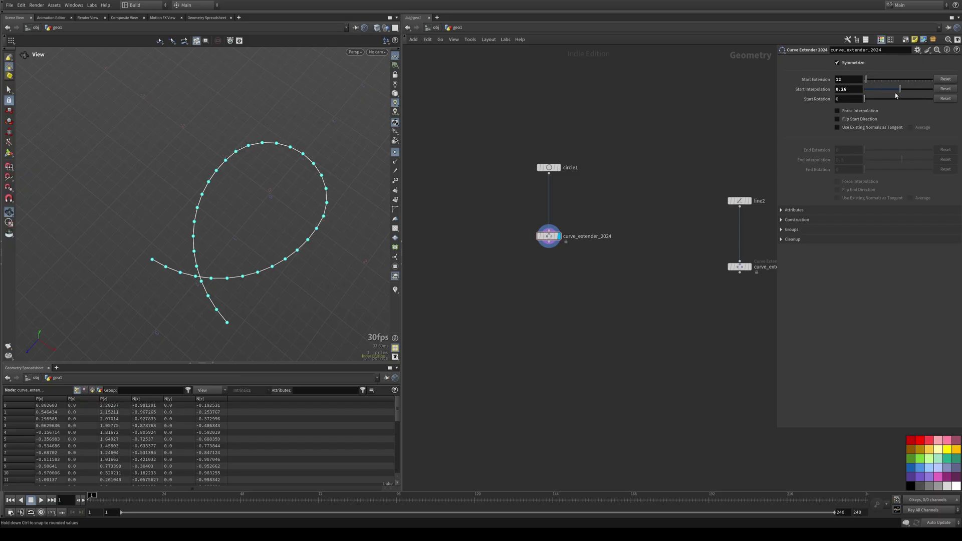
{"action": "left_click_drag", "start_coordinate": [898, 90], "coordinate": [901, 92]}
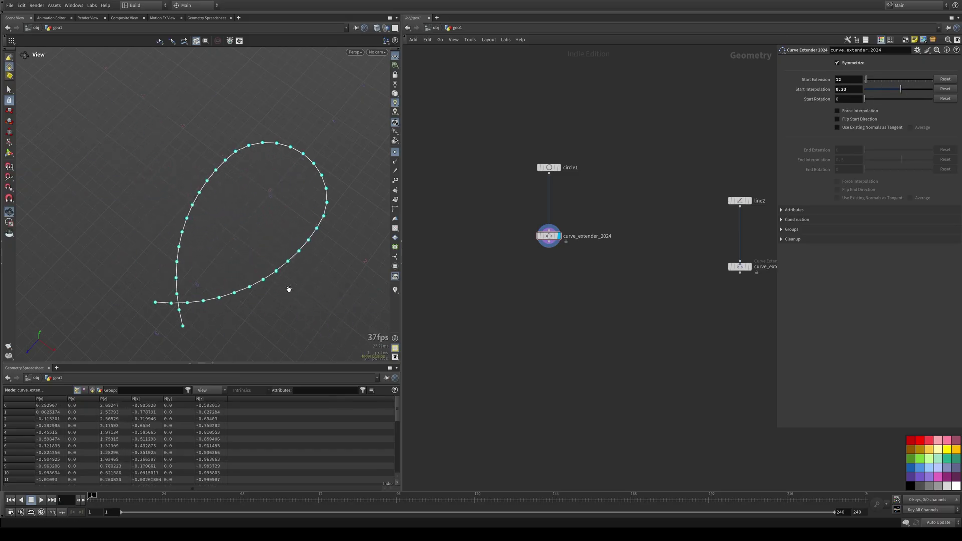
{"action": "left_click_drag", "start_coordinate": [288, 288], "coordinate": [389, 195]}
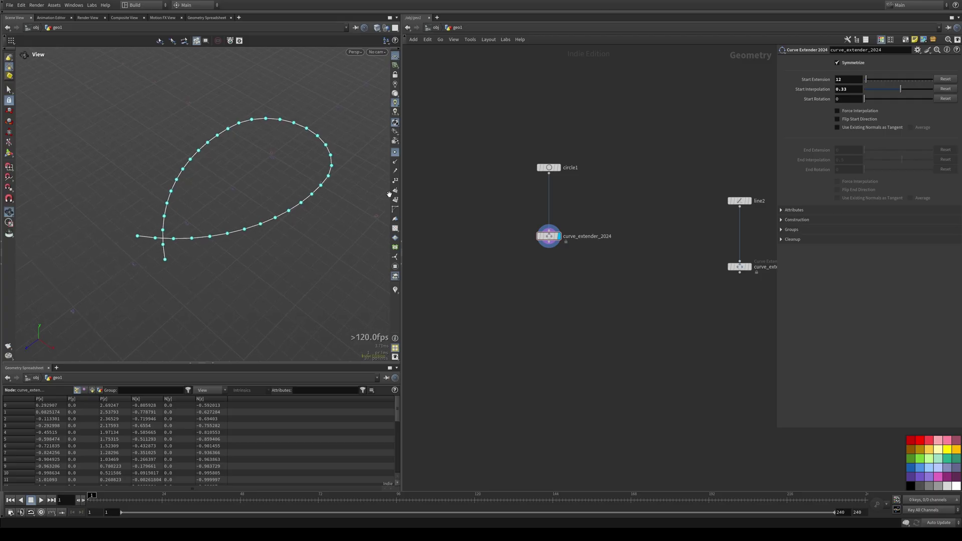
Keep Symmetrize on, lower the Start Interpolation to 0.11, and tilt the extended ends with a Start Rotation of about 65.
{"action": "left_click", "coordinate": [854, 66]}
{"action": "mouse_move", "coordinate": [341, 164]}
{"action": "left_mouse_down", "text": "alt"}
{"action": "mouse_move", "coordinate": [360, 150]}
{"action": "mouse_move", "coordinate": [349, 161]}
{"action": "left_mouse_up", "text": "alt"}
{"action": "left_click_drag", "start_coordinate": [901, 89], "coordinate": [757, 144]}
{"action": "left_click", "coordinate": [843, 66]}
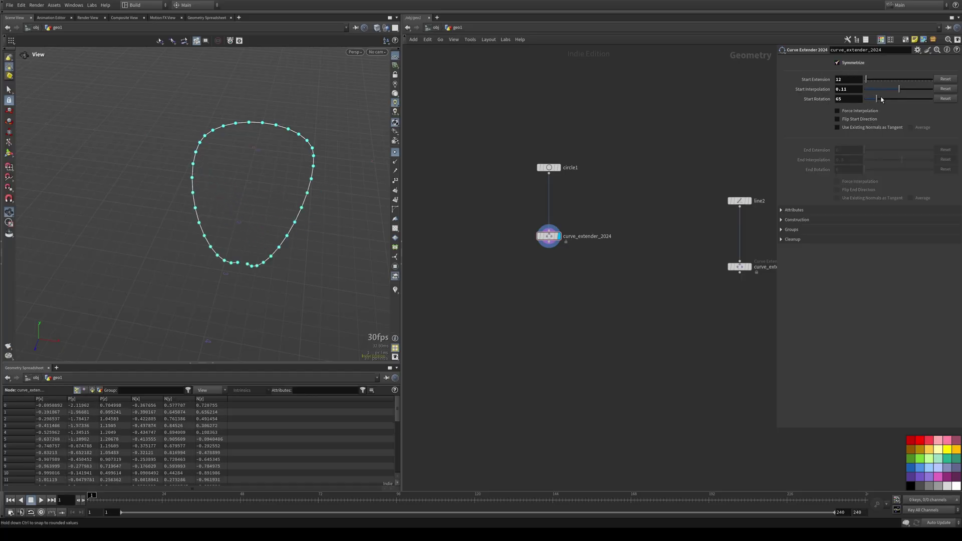
{"action": "mouse_move", "coordinate": [876, 98]}
{"action": "left_mouse_down"}
{"action": "mouse_move", "coordinate": [924, 97]}
{"action": "mouse_move", "coordinate": [878, 97]}
{"action": "left_mouse_up"}
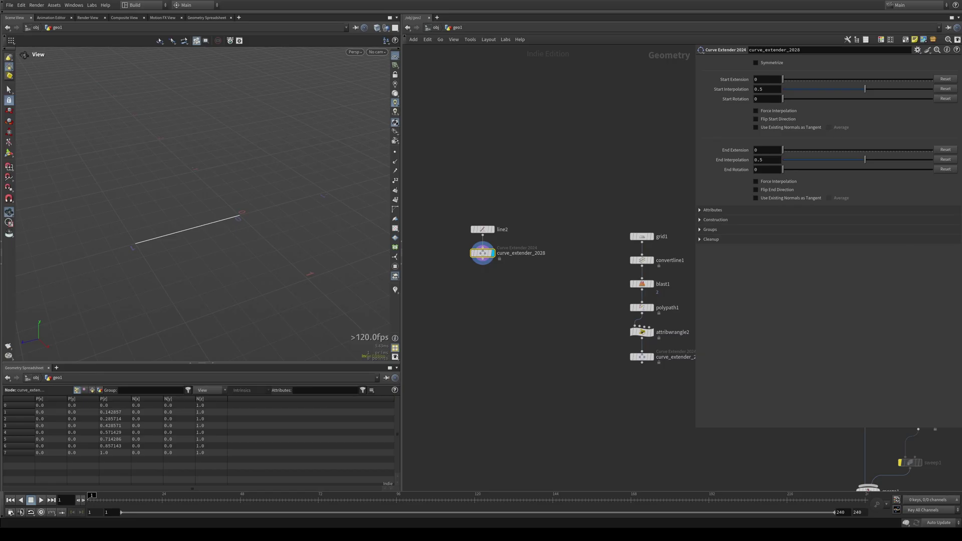
Display the points of the line2 curve and set the Start Extension of curve_extender_2028 to 9.
{"action": "left_click_drag", "start_coordinate": [203, 225], "coordinate": [228, 224]}
{"action": "right_click_drag", "start_coordinate": [304, 236], "coordinate": [286, 233]}
{"action": "middle_click_drag", "start_coordinate": [216, 225], "coordinate": [215, 228]}
{"action": "left_click", "coordinate": [394, 153]}
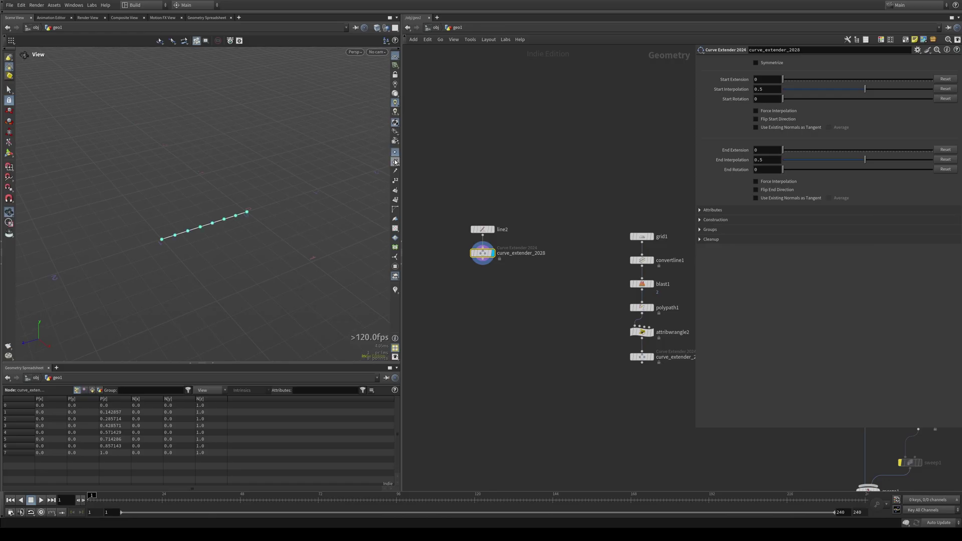
{"action": "scroll", "coordinate": [776, 80], "scroll_direction": "up", "scroll_amount": 9}
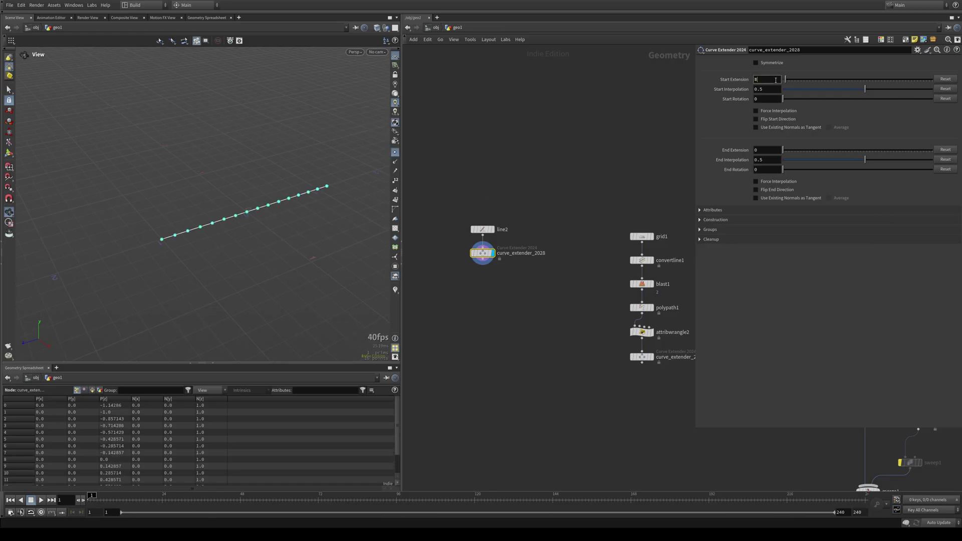
{"action": "middle_click_drag", "start_coordinate": [323, 229], "coordinate": [235, 259]}
{"action": "left_click_drag", "start_coordinate": [235, 259], "coordinate": [231, 209]}
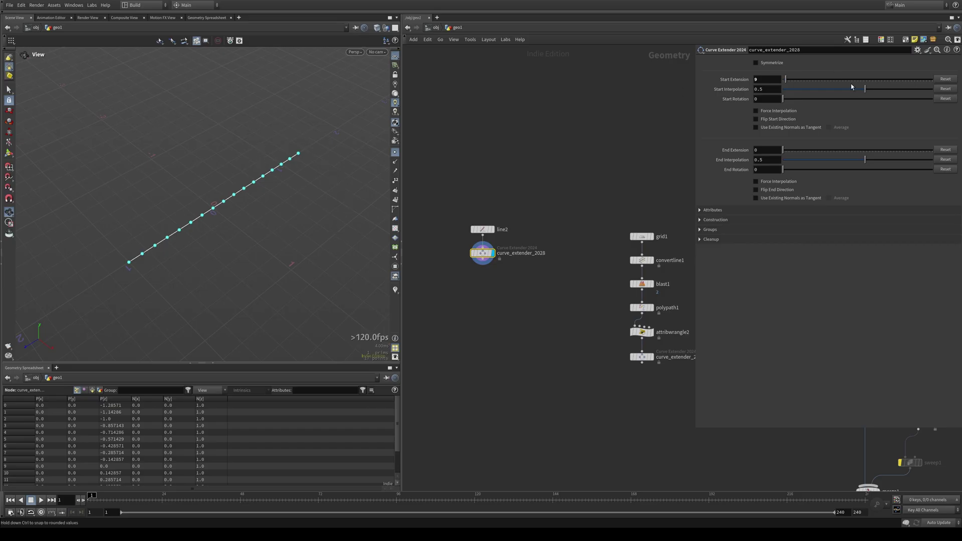
Try different Start Interpolation values on the straight line's extension, and reset the value to 0.5.
{"action": "left_click_drag", "start_coordinate": [862, 92], "coordinate": [890, 92]}
{"action": "left_click", "coordinate": [945, 89]}
{"action": "scroll", "coordinate": [232, 215], "scroll_direction": "up", "scroll_amount": 2}
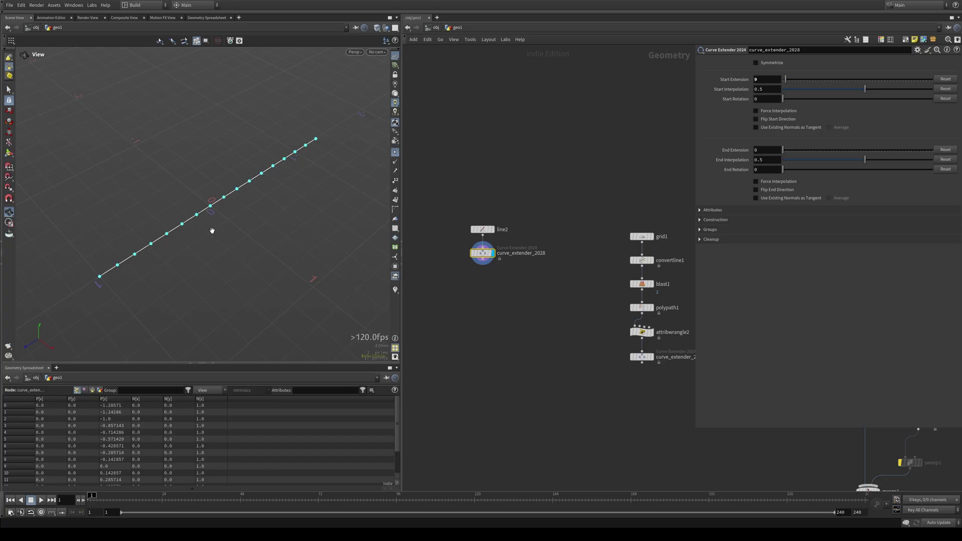
{"action": "mouse_move", "coordinate": [864, 89]}
{"action": "left_mouse_down"}
{"action": "mouse_move", "coordinate": [802, 89]}
{"action": "mouse_move", "coordinate": [908, 90]}
{"action": "mouse_move", "coordinate": [865, 92]}
{"action": "left_mouse_up"}
Enable Force Interpolation for the line's start, set the Start Interpolation to 0.39, and compare the curl with the option off and on.
{"action": "left_click_drag", "start_coordinate": [361, 203], "coordinate": [271, 171]}
{"action": "key", "text": "f"}
{"action": "scroll", "coordinate": [188, 239], "scroll_direction": "down", "scroll_amount": 1}
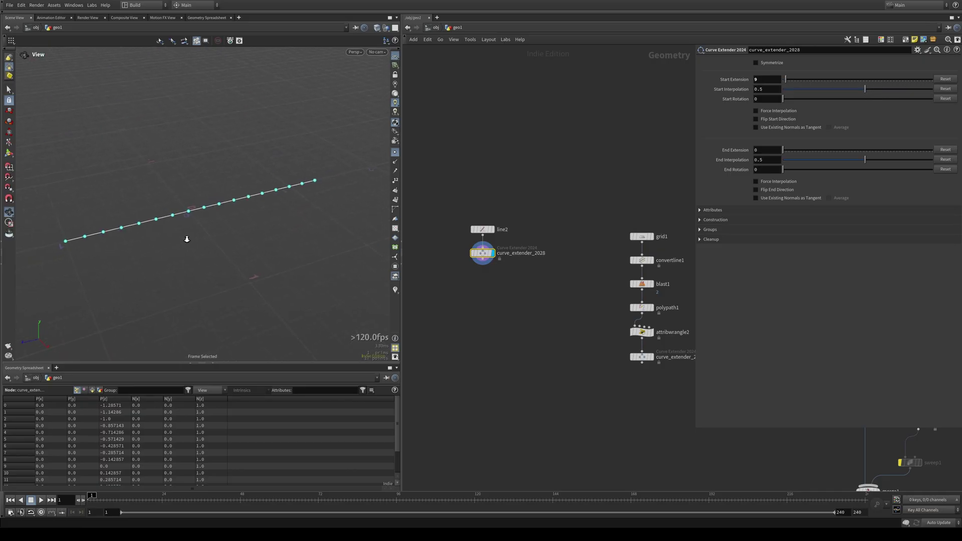
{"action": "left_click_drag", "start_coordinate": [186, 238], "coordinate": [197, 242]}
{"action": "scroll", "coordinate": [190, 248], "scroll_direction": "down", "scroll_amount": 1}
{"action": "left_click", "coordinate": [795, 112]}
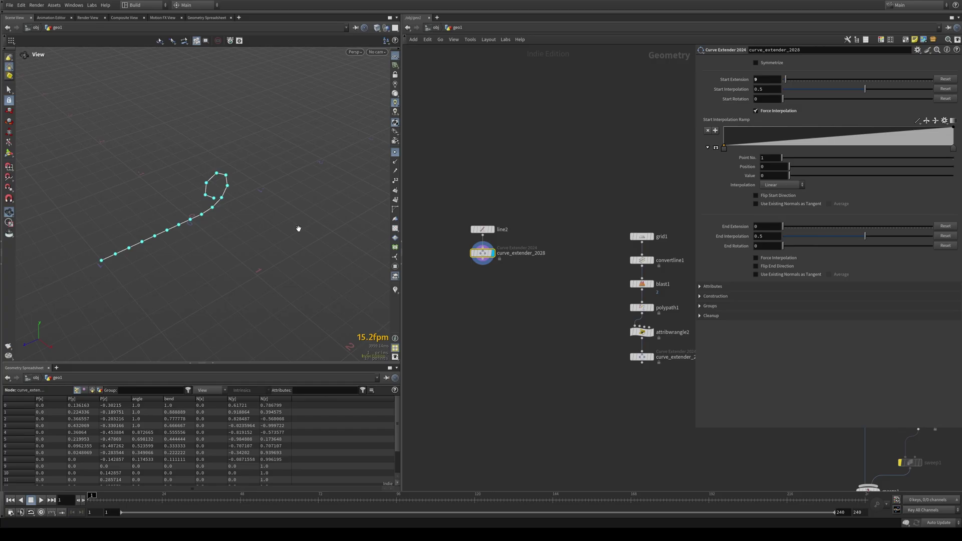
{"action": "mouse_move", "coordinate": [866, 90]}
{"action": "left_mouse_down"}
{"action": "mouse_move", "coordinate": [847, 90]}
{"action": "mouse_move", "coordinate": [863, 89]}
{"action": "left_mouse_up"}
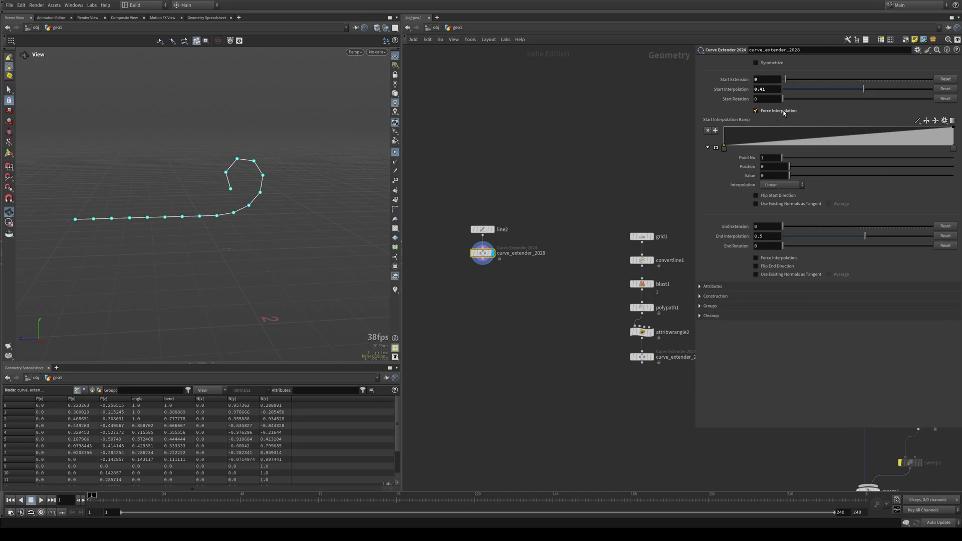
{"action": "left_click_drag", "start_coordinate": [863, 91], "coordinate": [864, 89]}
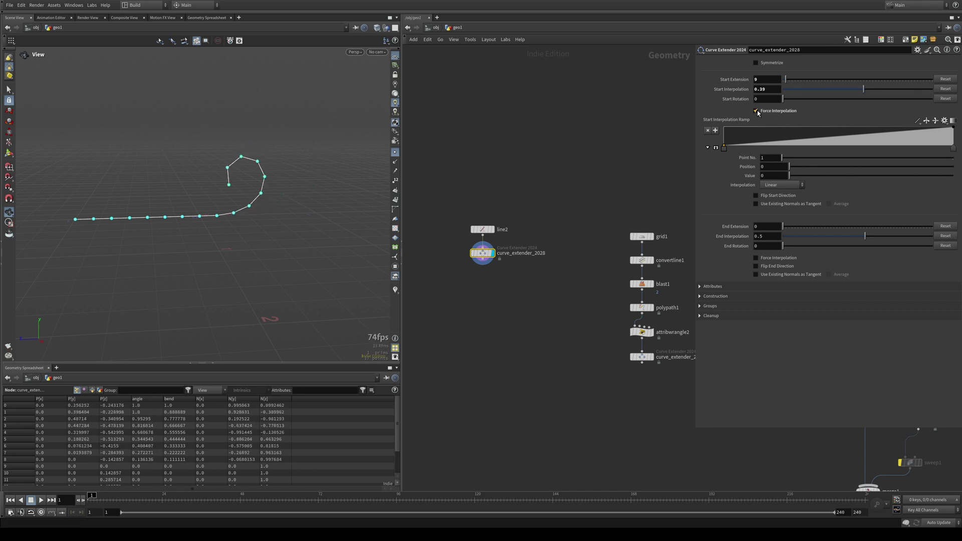
{"action": "left_click", "coordinate": [757, 111]}
{"action": "left_click", "coordinate": [757, 112]}
Move the first point of the Start Interpolation Ramp to position 0.43559 and set the Start Extension to 12.
{"action": "left_click_drag", "start_coordinate": [723, 152], "coordinate": [824, 148]}
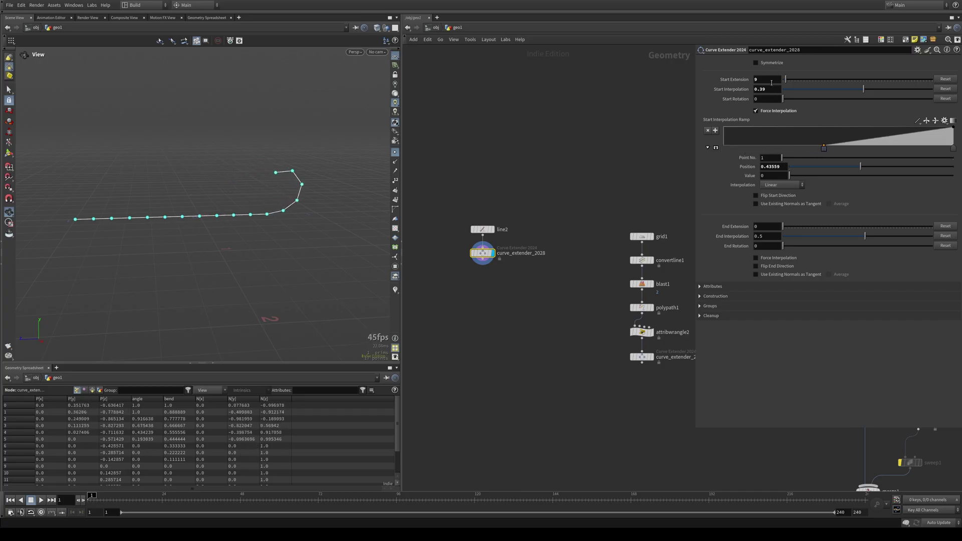
{"action": "left_click", "coordinate": [772, 81]}
{"action": "scroll", "coordinate": [772, 81], "scroll_direction": "up", "scroll_amount": 8}
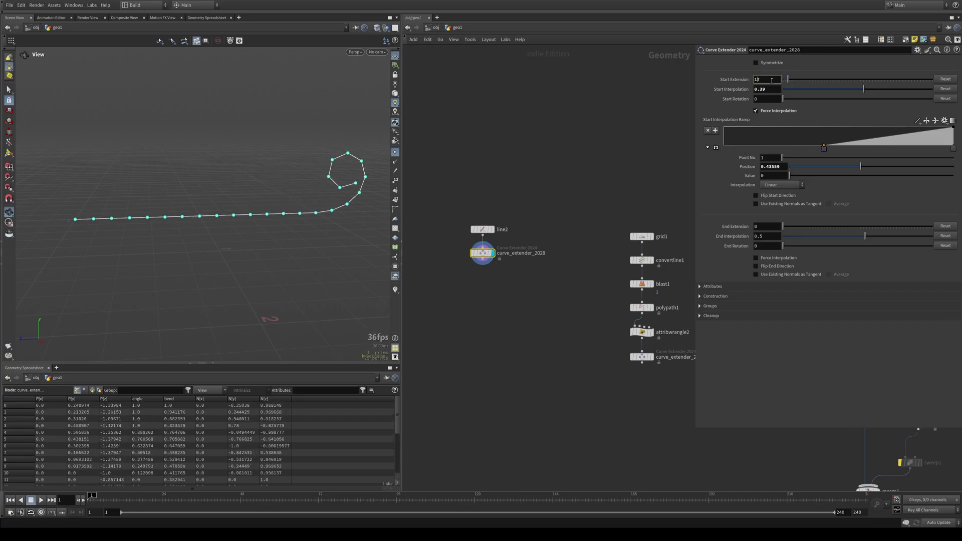
{"action": "scroll", "coordinate": [771, 80], "scroll_direction": "down", "scroll_amount": 5}
Try reshaping the Start Interpolation Ramp with moved and added points, and restore its default linear shape.
{"action": "left_click", "coordinate": [954, 149]}
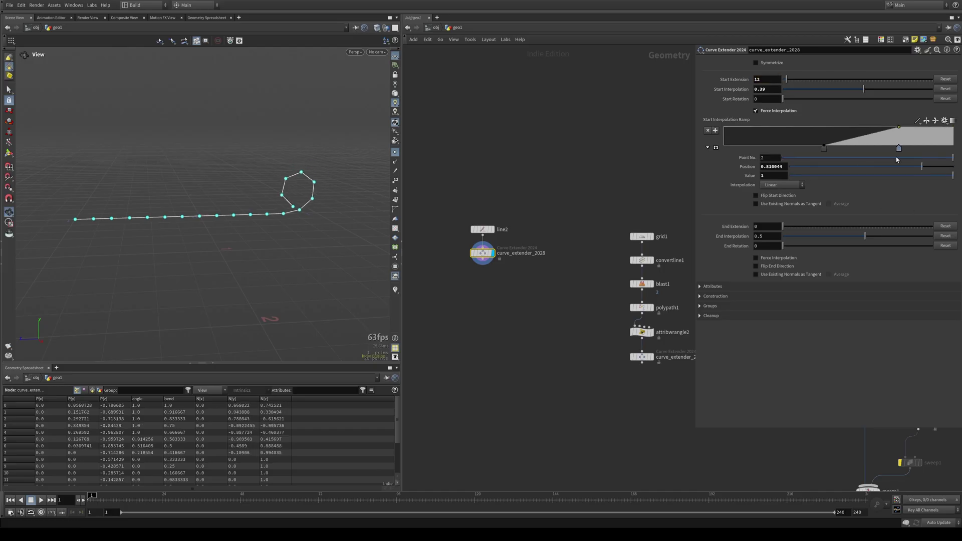
{"action": "left_click_drag", "start_coordinate": [826, 152], "coordinate": [908, 137]}
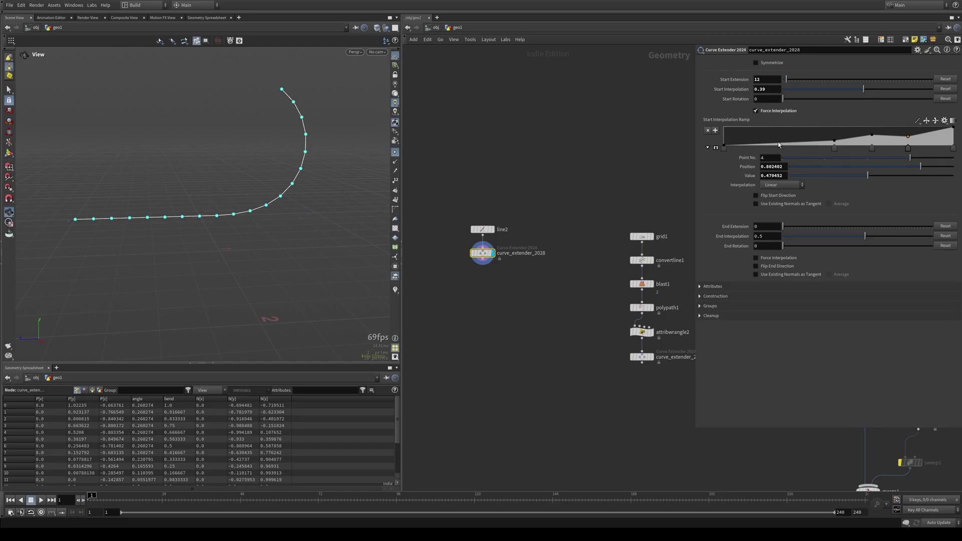
{"action": "left_click_drag", "start_coordinate": [763, 145], "coordinate": [766, 133]}
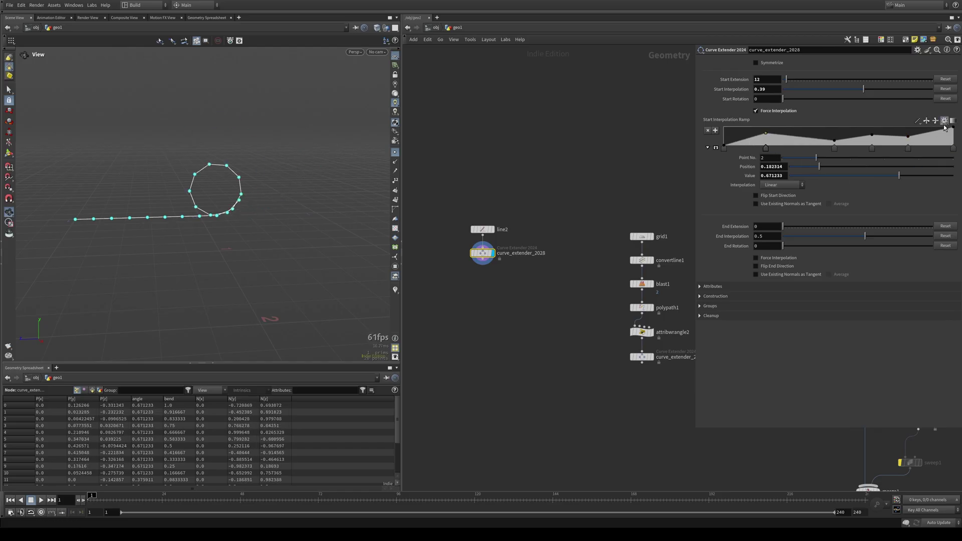
{"action": "left_click", "coordinate": [936, 150]}
{"action": "right_click_drag", "start_coordinate": [246, 205], "coordinate": [185, 203]}
{"action": "middle_click_drag", "start_coordinate": [185, 203], "coordinate": [191, 210]}
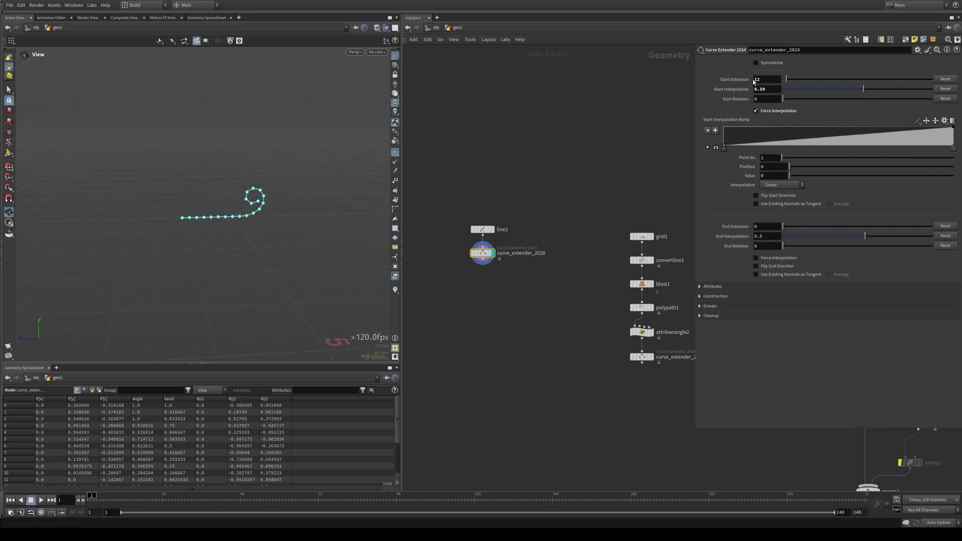
Enable Force Interpolation for the line's end and turn on Symmetrize to curl both ends.
{"action": "left_click", "coordinate": [756, 64]}
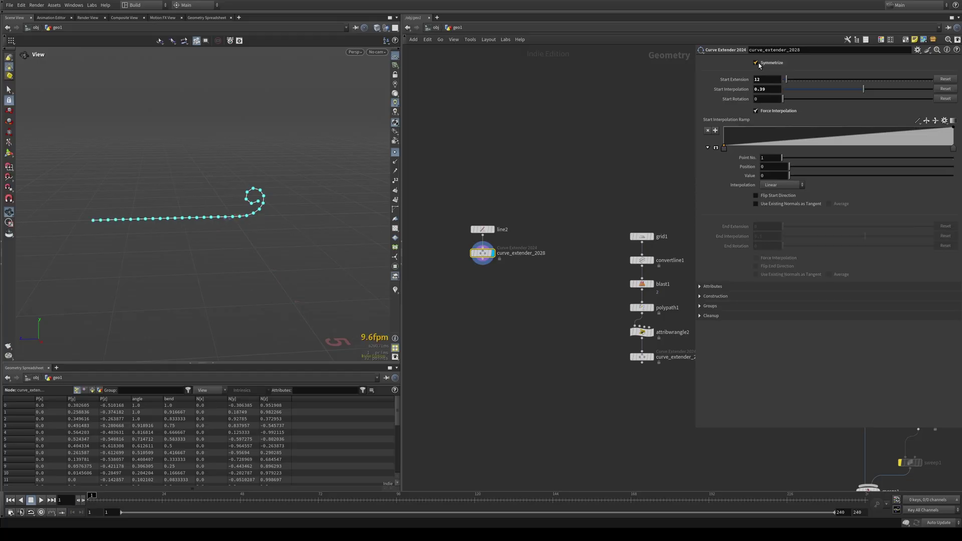
{"action": "left_click", "coordinate": [756, 63]}
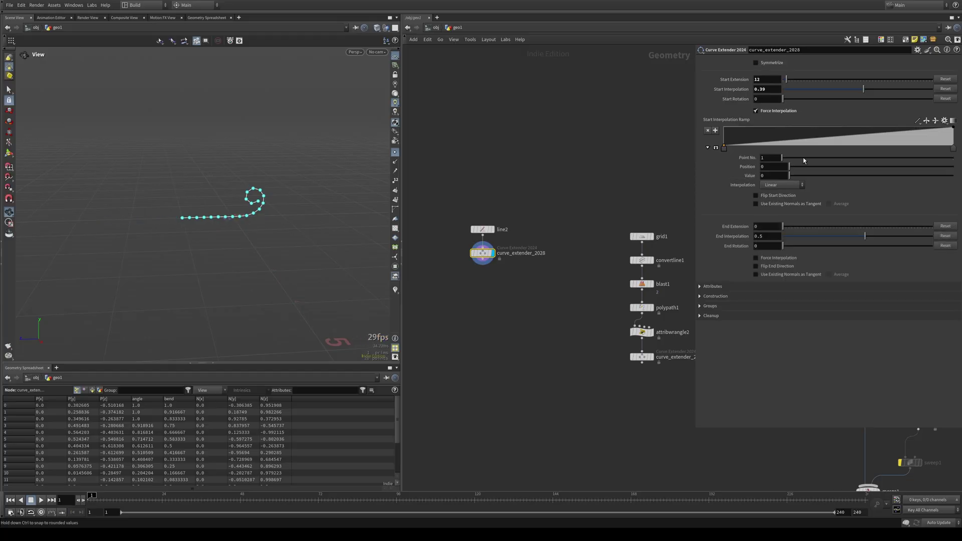
{"action": "left_click", "coordinate": [756, 258]}
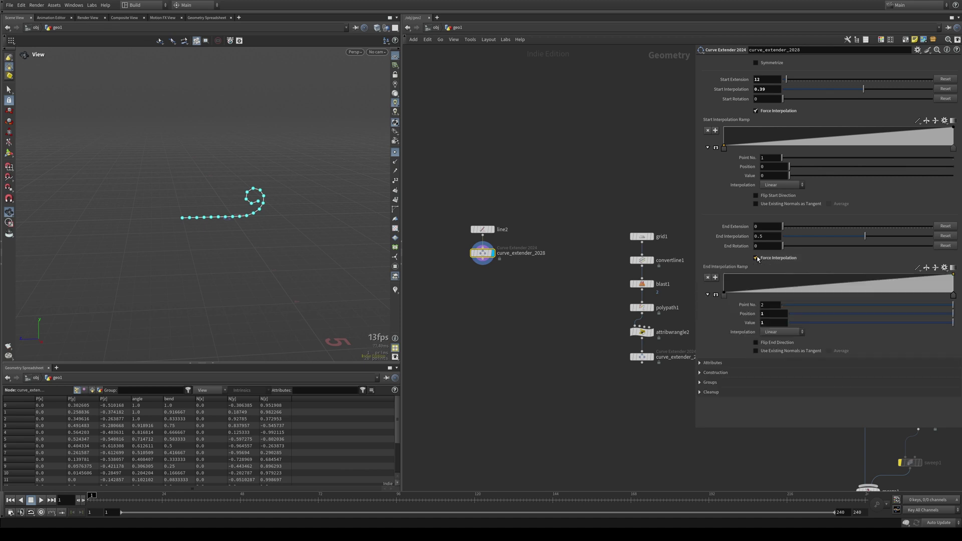
{"action": "left_click", "coordinate": [756, 63]}
{"action": "scroll", "coordinate": [290, 215], "scroll_direction": "up", "scroll_amount": 3}
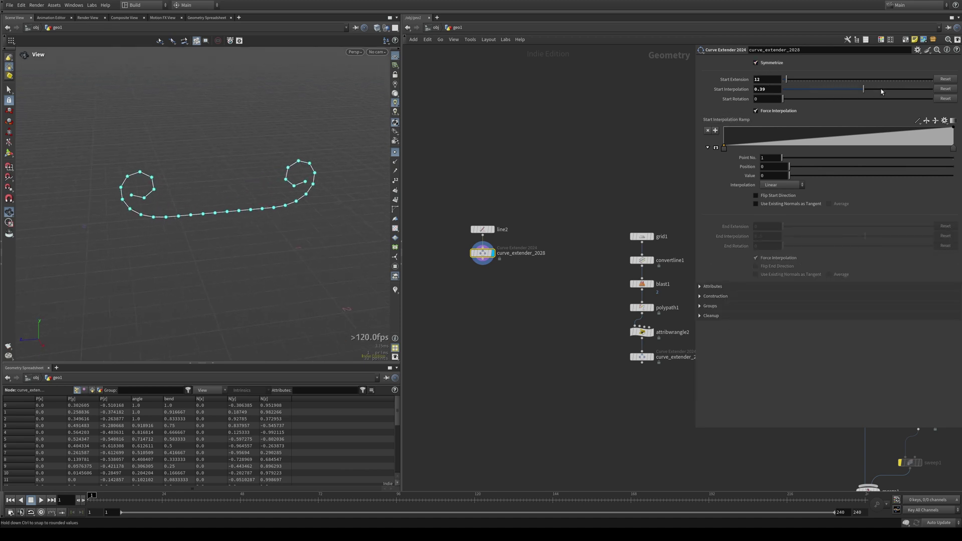
Set the Start Interpolation to -0.09 to bend both ends the other way, and compare with start Force Interpolation off and on.
{"action": "left_click_drag", "start_coordinate": [861, 91], "coordinate": [856, 90]}
{"action": "left_click", "coordinate": [756, 111]}
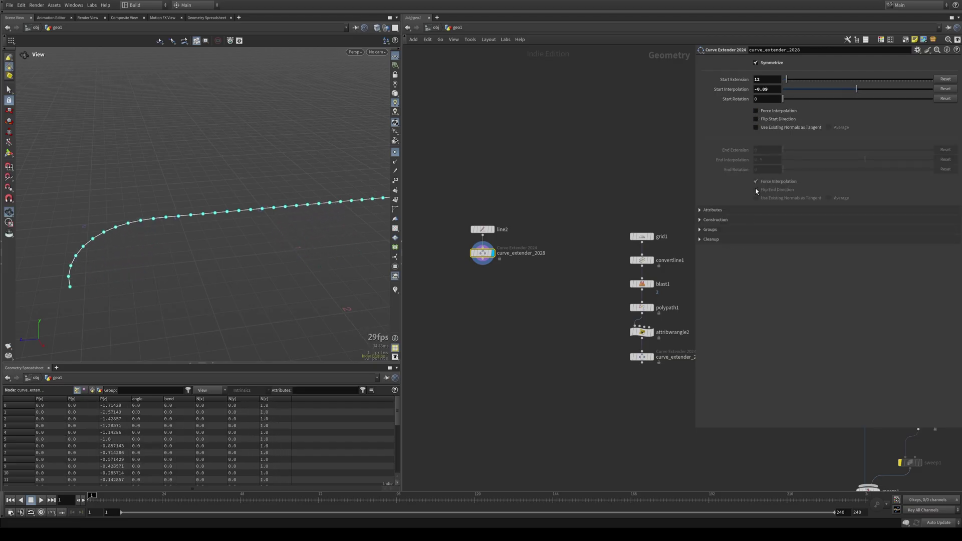
{"action": "left_click", "coordinate": [764, 112]}
Turn off Symmetrize and both the start and end Force Interpolation options on the line's extender.
{"action": "left_click", "coordinate": [756, 63]}
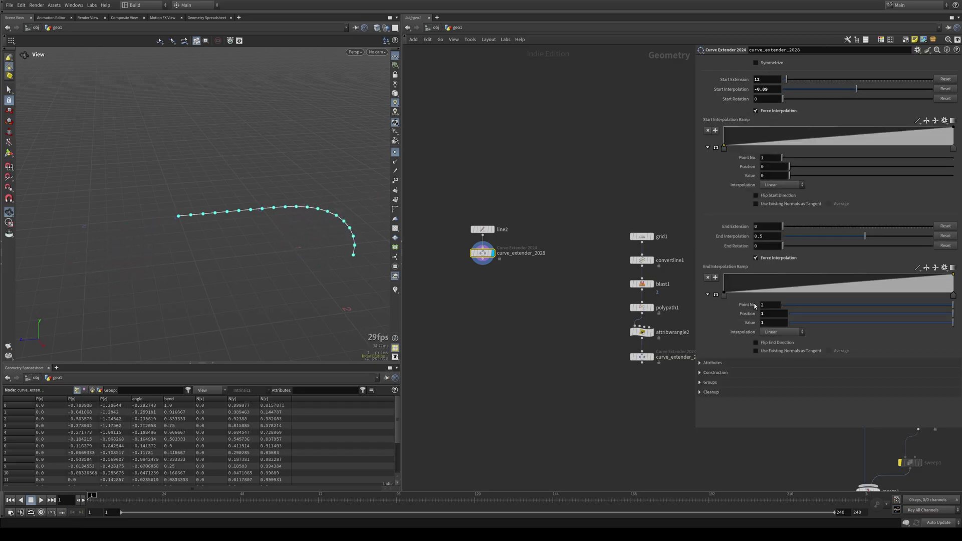
{"action": "left_click", "coordinate": [756, 258]}
{"action": "left_click", "coordinate": [757, 111]}
Return to curve_extender_2024 on the circle arc, reset its Start Rotation, and set Start Extension to 12 and Start Interpolation to 0.28.
{"action": "middle_click_drag", "start_coordinate": [416, 295], "coordinate": [587, 296]}
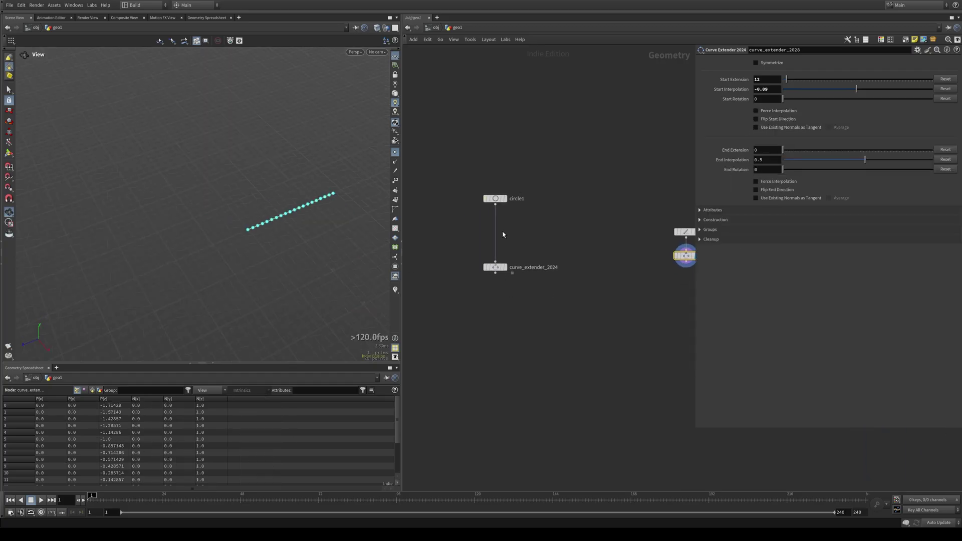
{"action": "left_click", "coordinate": [505, 267]}
{"action": "left_click_drag", "start_coordinate": [266, 245], "coordinate": [291, 213]}
{"action": "left_click", "coordinate": [945, 99]}
{"action": "left_click", "coordinate": [945, 89]}
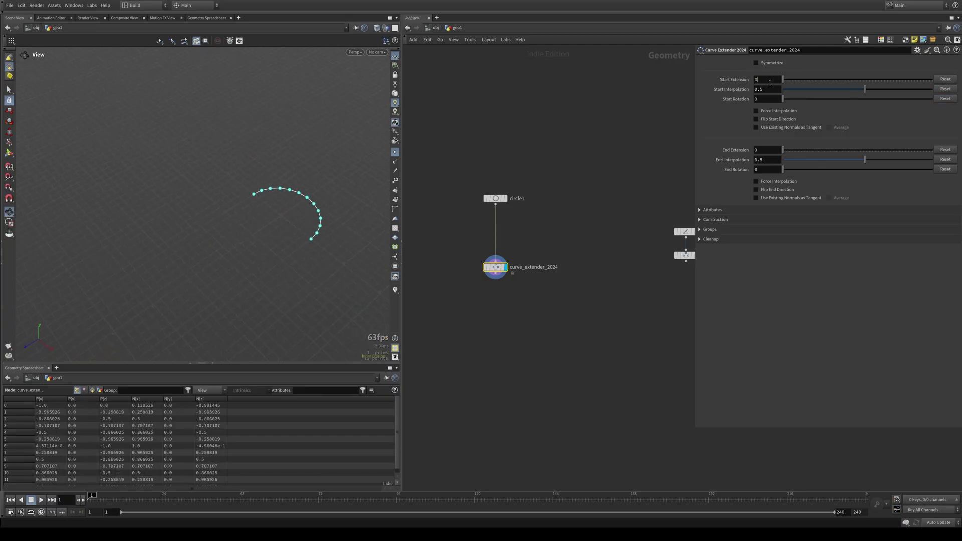
{"action": "mouse_move", "coordinate": [866, 89]}
{"action": "left_mouse_down"}
{"action": "mouse_move", "coordinate": [875, 90]}
{"action": "mouse_move", "coordinate": [862, 89]}
{"action": "left_mouse_up"}
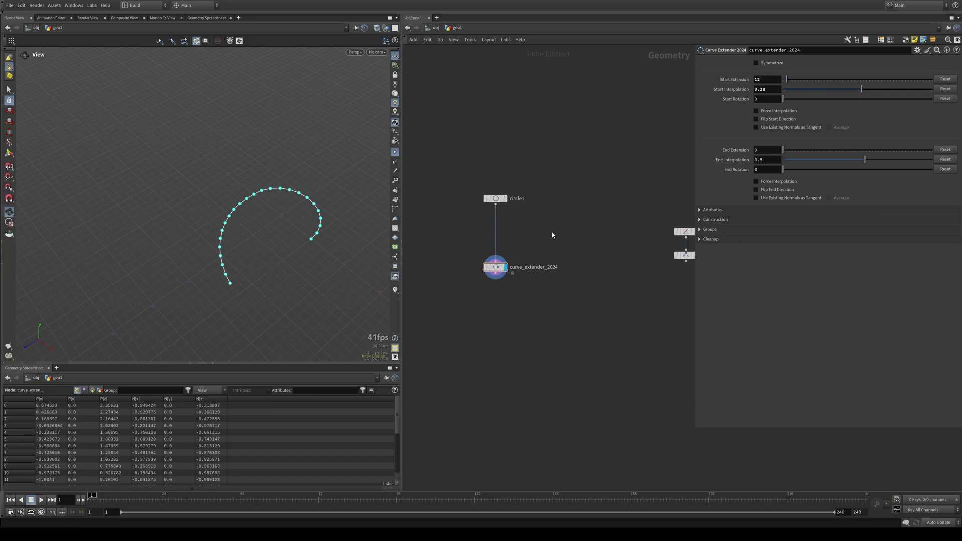
Insert a Resample node between circle1 and curve_extender_2024.
{"action": "key", "text": "Return"}
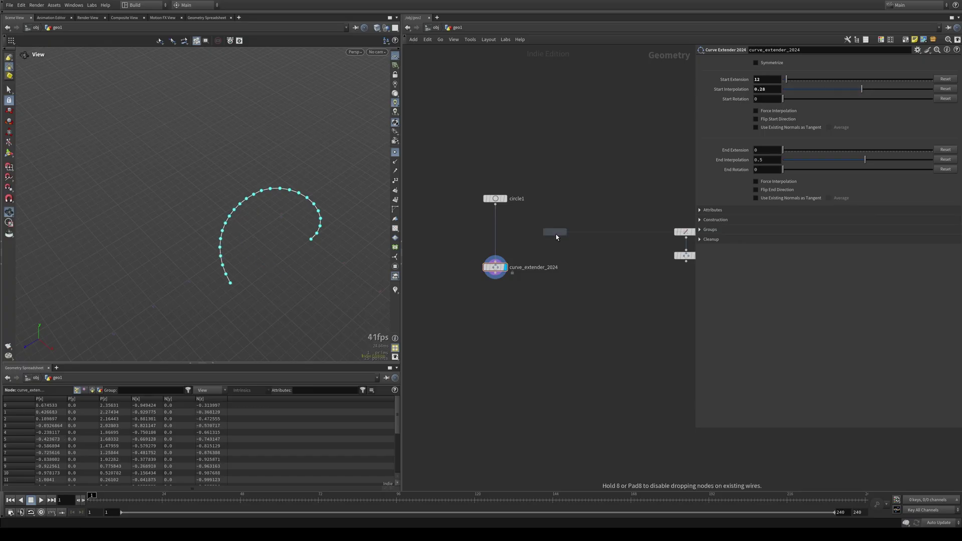
{"action": "left_click", "coordinate": [497, 226]}
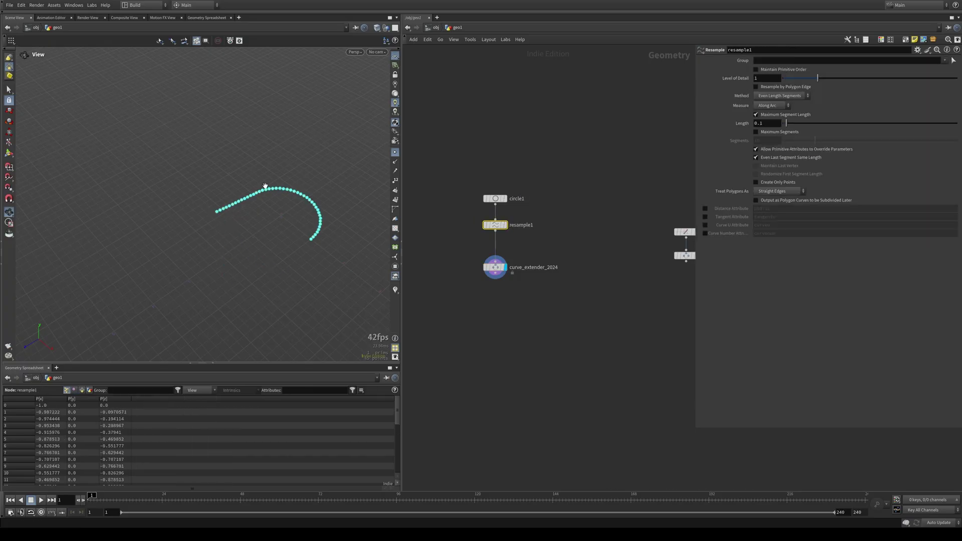
{"action": "left_click_drag", "start_coordinate": [262, 188], "coordinate": [268, 231]}
Set the Start Interpolation of curve_extender_2024 to 1.31 and its Start Extension to 0, and examine the resampled arc's start.
{"action": "left_click", "coordinate": [560, 279]}
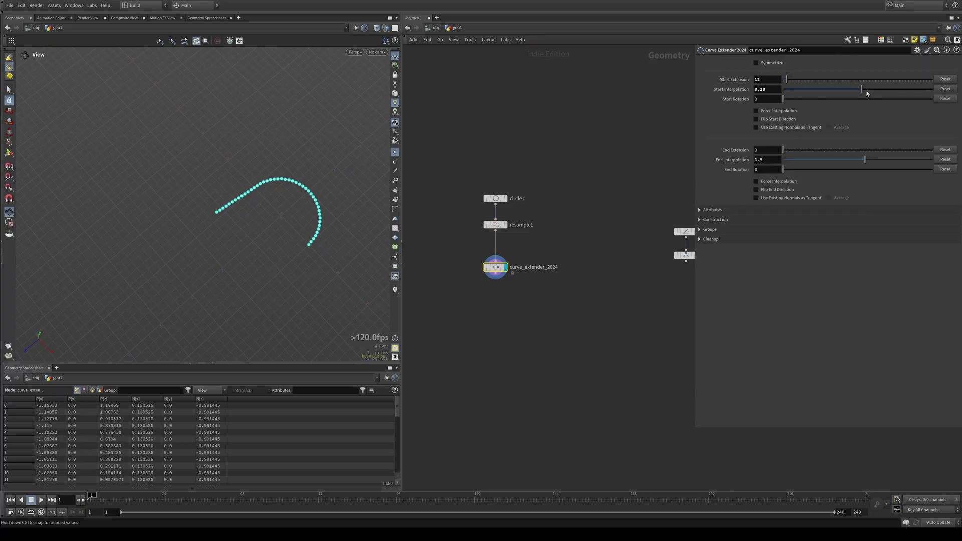
{"action": "mouse_move", "coordinate": [870, 89]}
{"action": "left_mouse_down"}
{"action": "mouse_move", "coordinate": [812, 89]}
{"action": "mouse_move", "coordinate": [877, 89]}
{"action": "left_mouse_up"}
{"action": "scroll", "coordinate": [175, 196], "scroll_direction": "up", "scroll_amount": 3}
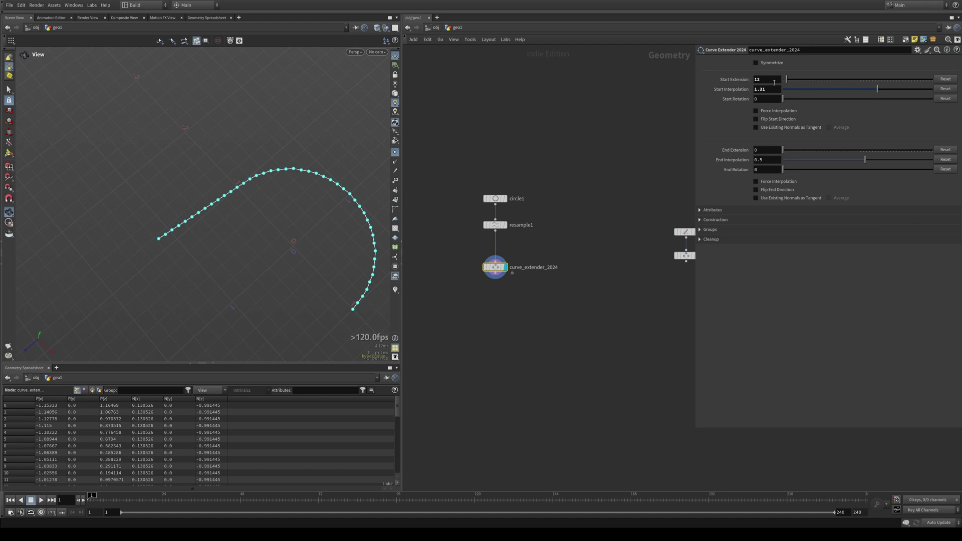
{"action": "left_click_drag", "start_coordinate": [787, 80], "coordinate": [780, 80]}
{"action": "right_click_drag", "start_coordinate": [251, 185], "coordinate": [474, 177]}
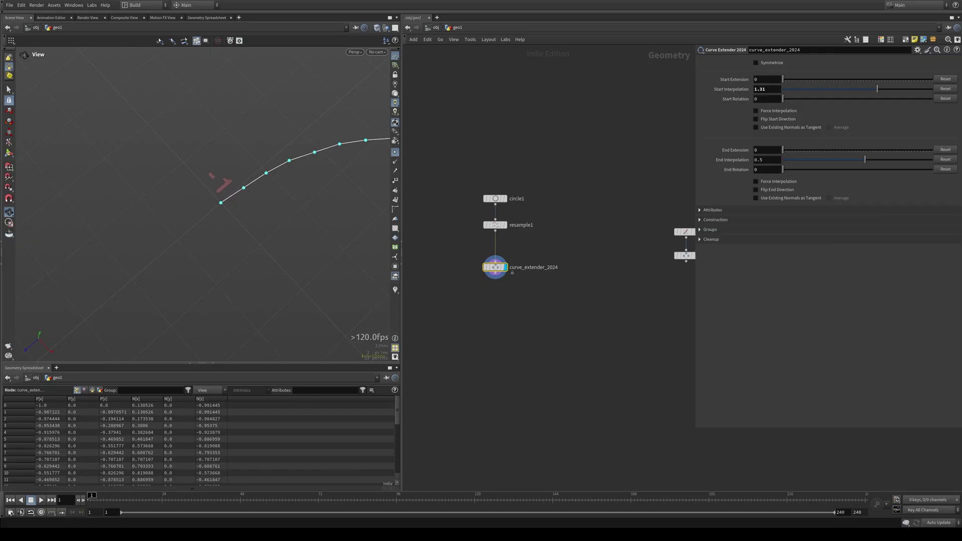
Bypass the resample1 node between circle1 and curve_extender_2024.
{"action": "right_click_drag", "start_coordinate": [284, 202], "coordinate": [228, 223]}
{"action": "middle_click_drag", "start_coordinate": [571, 299], "coordinate": [410, 310]}
{"action": "middle_click_drag", "start_coordinate": [476, 258], "coordinate": [611, 233]}
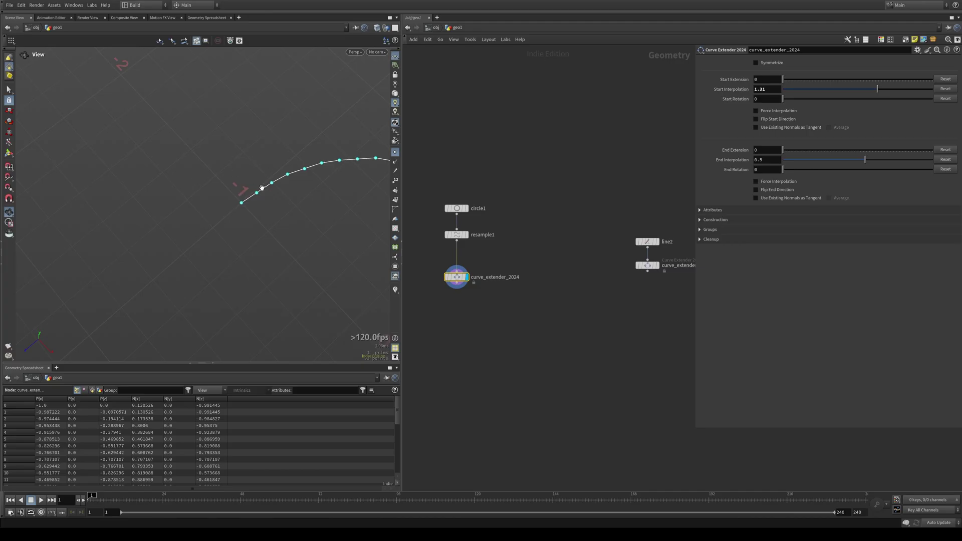
{"action": "right_click_drag", "start_coordinate": [255, 242], "coordinate": [173, 270]}
{"action": "middle_click_drag", "start_coordinate": [329, 274], "coordinate": [301, 242]}
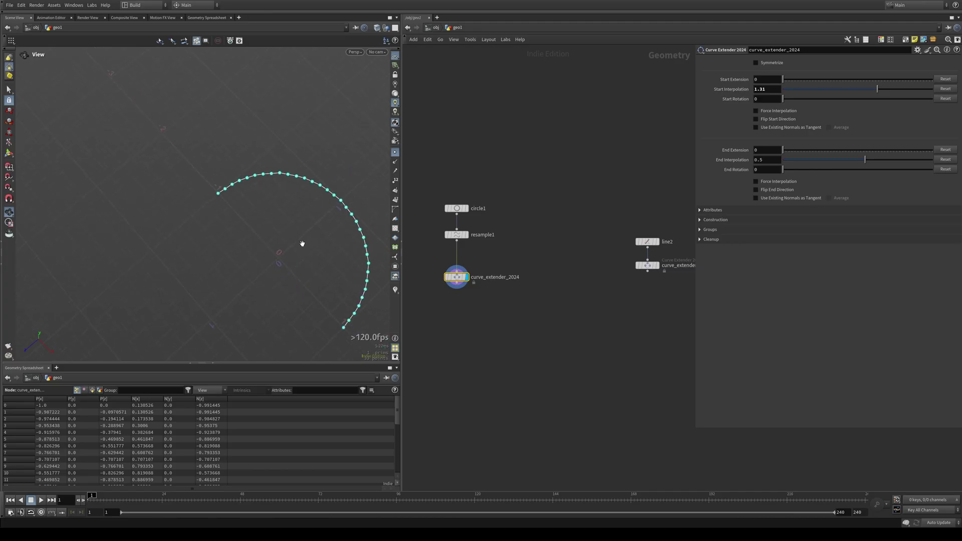
{"action": "left_click_drag", "start_coordinate": [300, 242], "coordinate": [319, 221]}
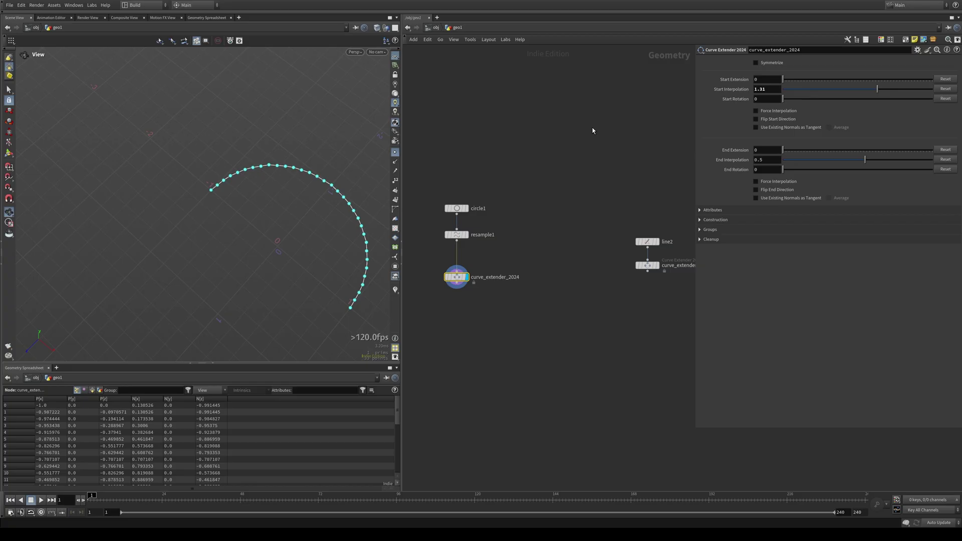
{"action": "scroll", "coordinate": [196, 213], "scroll_direction": "down", "scroll_amount": 1}
{"action": "left_click_drag", "start_coordinate": [196, 213], "coordinate": [193, 196]}
{"action": "left_click", "coordinate": [459, 235]}
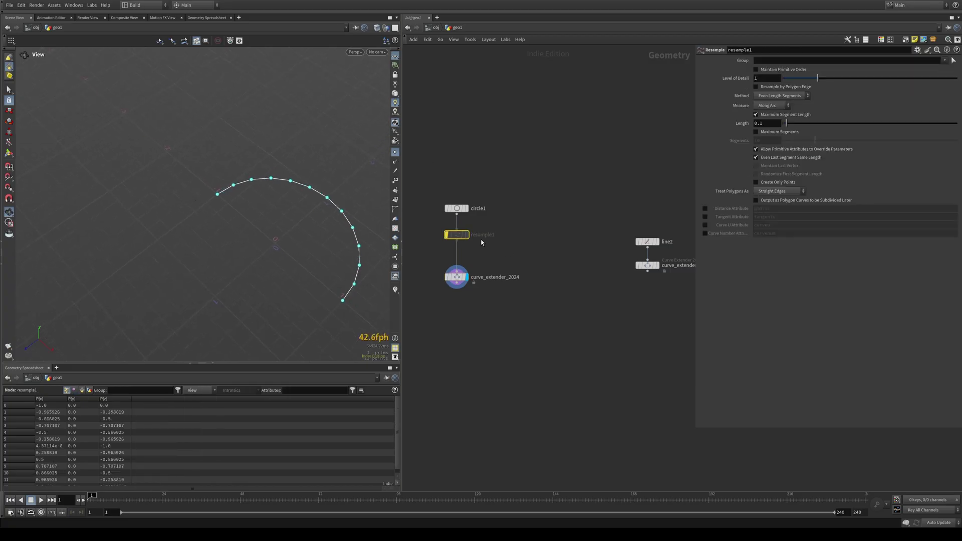
Set the Start Extension of curve_extender_2024 to 12 and delete the bypassed Resample node.
{"action": "left_click", "coordinate": [448, 276]}
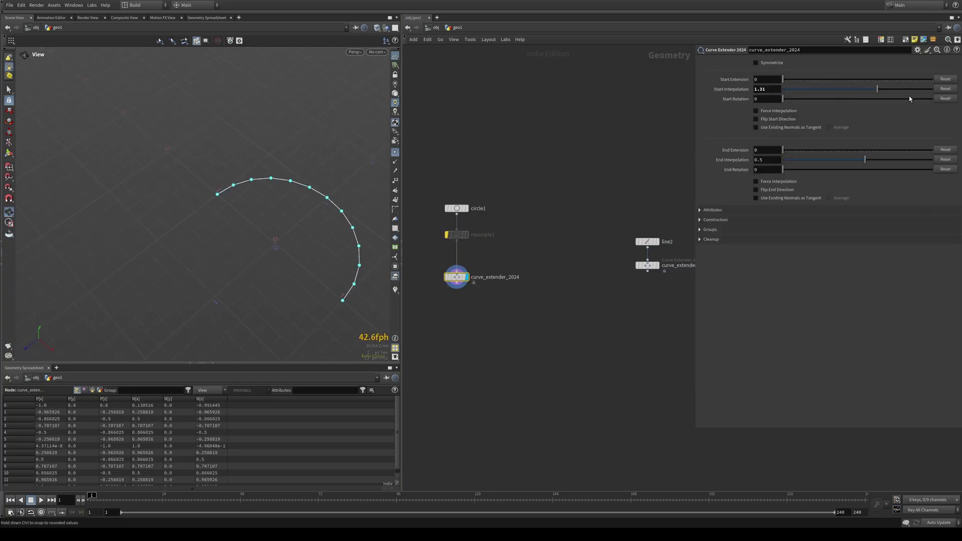
{"action": "left_click_drag", "start_coordinate": [767, 79], "coordinate": [833, 96]}
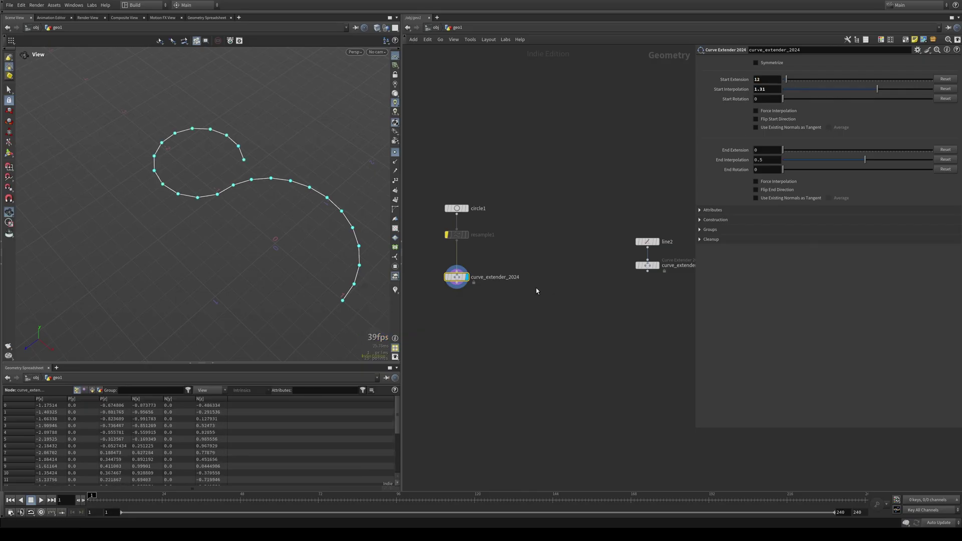
{"action": "key", "text": "BackSpace"}
{"action": "key", "text": "shift+Return"}
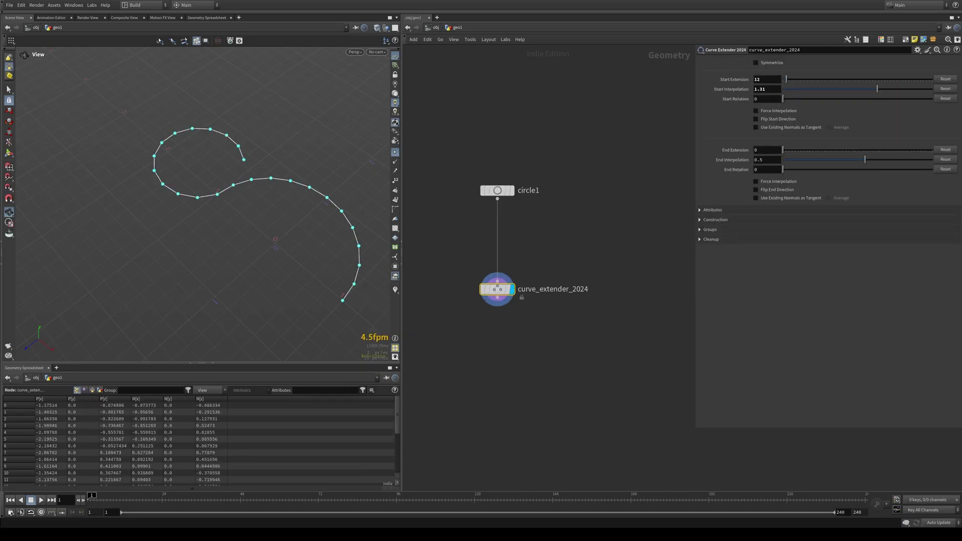
Turn on Flip Start Direction for curve_extender_2024 and set its Start Interpolation to -0.06.
{"action": "left_click", "coordinate": [756, 119]}
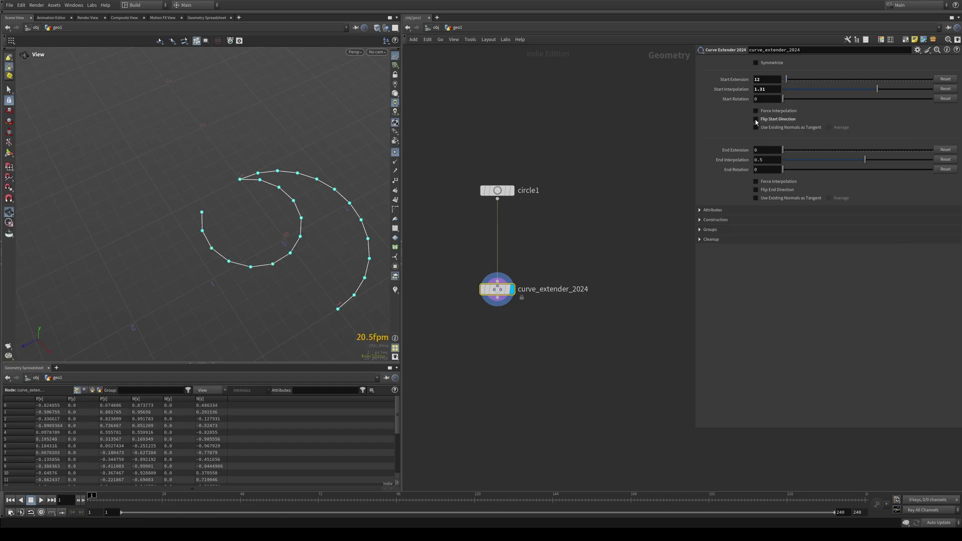
{"action": "left_click", "coordinate": [756, 119]}
{"action": "left_click_drag", "start_coordinate": [878, 90], "coordinate": [862, 90]}
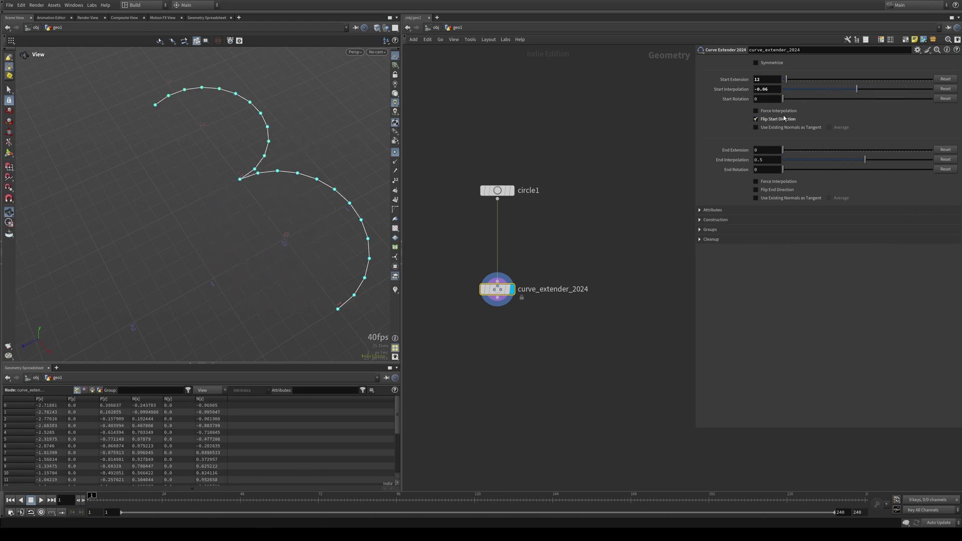
Set the arc's End Extension to 58 and try the Flip End Direction option.
{"action": "left_click_drag", "start_coordinate": [783, 150], "coordinate": [799, 150]}
{"action": "scroll", "coordinate": [236, 245], "scroll_direction": "down", "scroll_amount": 5}
{"action": "left_click", "coordinate": [769, 194]}
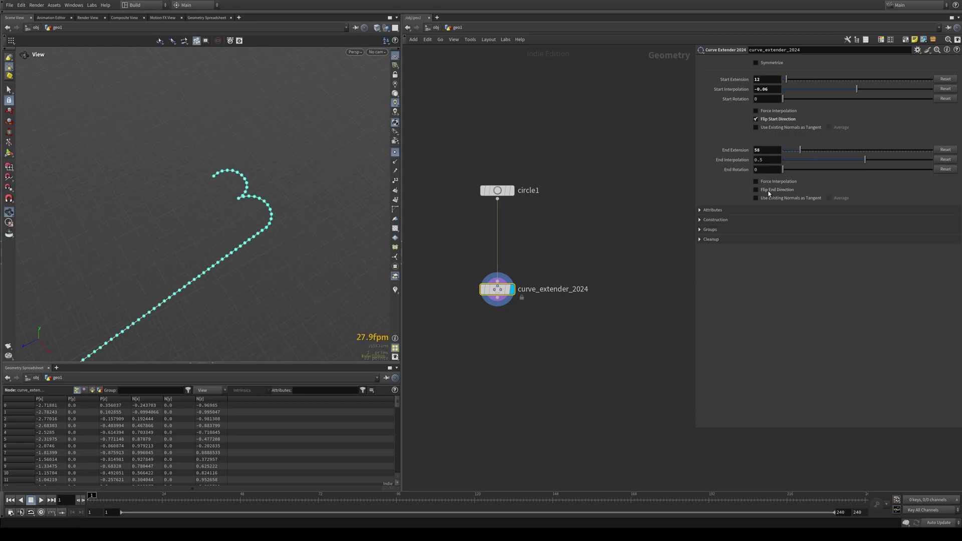
{"action": "left_click", "coordinate": [768, 194]}
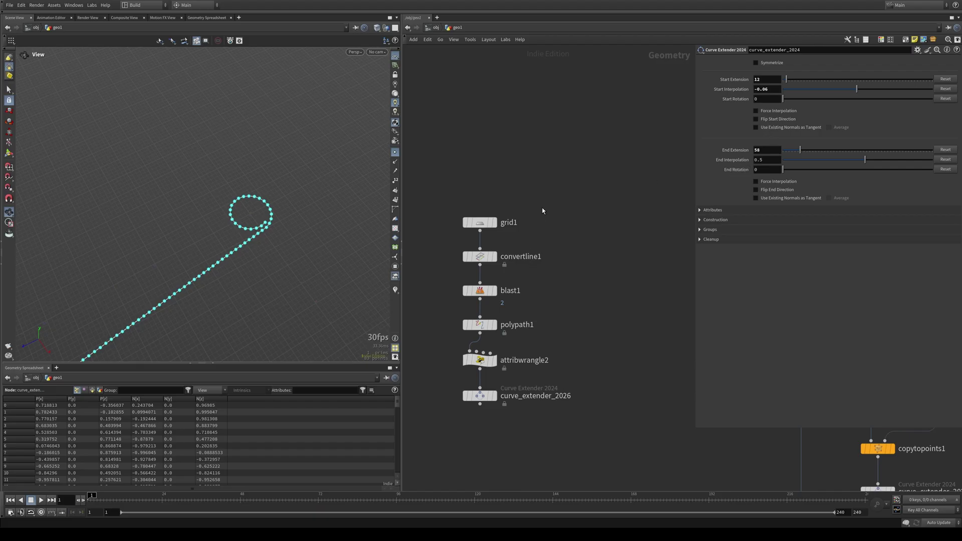
Display the curve_extender_2024 output with its point normals to compare it with circle1.
{"action": "middle_click_drag", "start_coordinate": [527, 184], "coordinate": [719, 158]}
{"action": "middle_click_drag", "start_coordinate": [453, 184], "coordinate": [626, 184]}
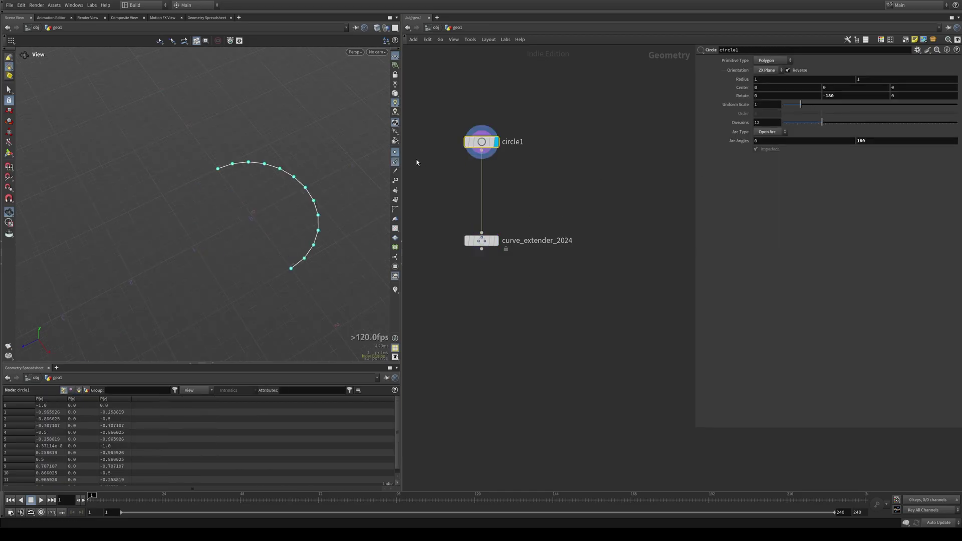
{"action": "left_click", "coordinate": [497, 245]}
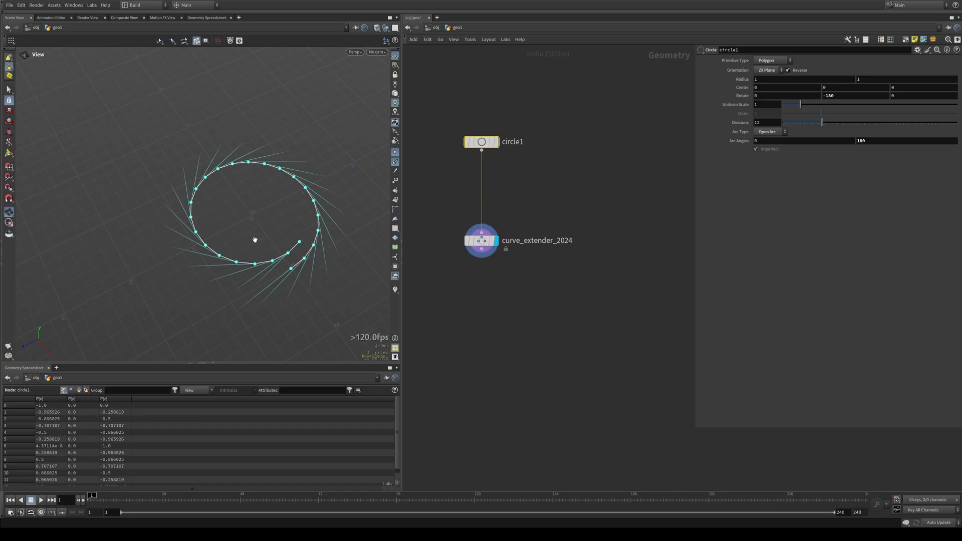
Compare the point normals of attribwrangle2 with those of curve_extender_2026 in the grid1 chain.
{"action": "scroll", "coordinate": [555, 201], "scroll_direction": "down", "scroll_amount": 5}
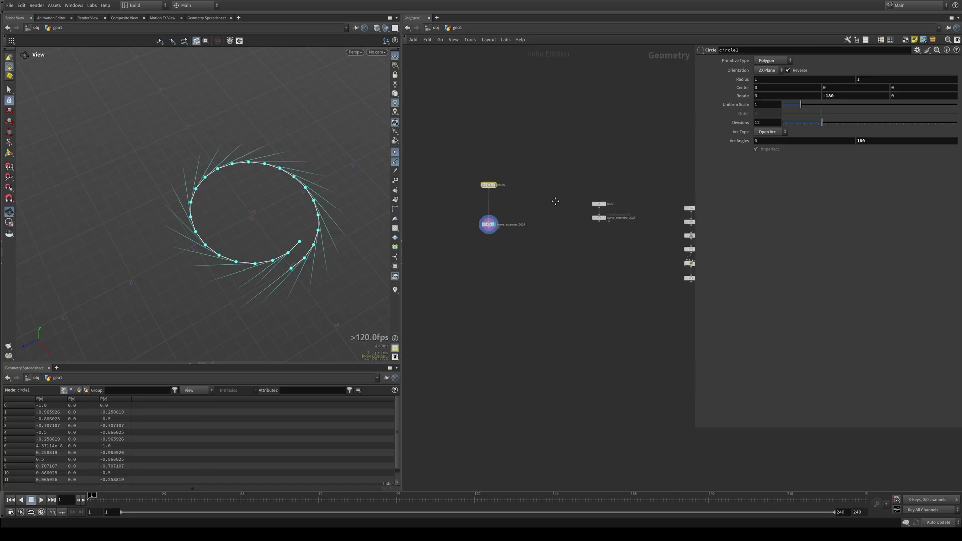
{"action": "middle_click_drag", "start_coordinate": [555, 201], "coordinate": [444, 204]}
{"action": "middle_click_drag", "start_coordinate": [520, 294], "coordinate": [489, 290]}
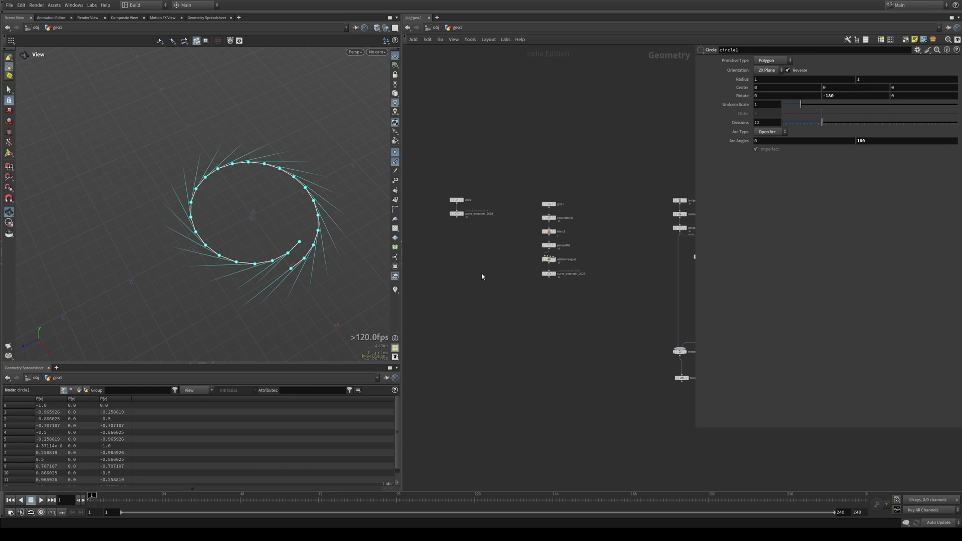
{"action": "scroll", "coordinate": [482, 277], "scroll_direction": "up", "scroll_amount": 4}
{"action": "left_click_drag", "start_coordinate": [494, 290], "coordinate": [575, 320]}
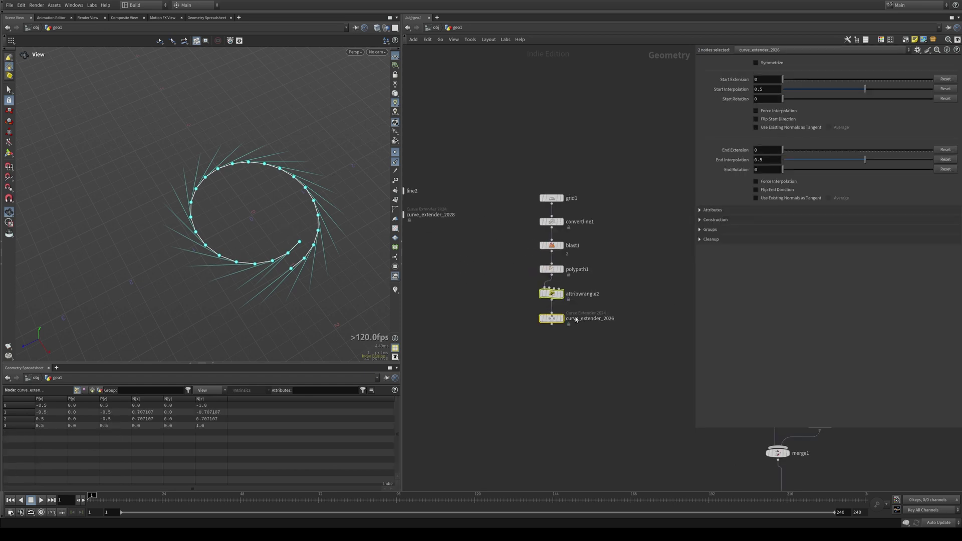
{"action": "left_click", "coordinate": [556, 295]}
{"action": "left_click", "coordinate": [560, 294]}
{"action": "mouse_move", "coordinate": [277, 242]}
{"action": "left_mouse_down"}
{"action": "mouse_move", "coordinate": [225, 103]}
{"action": "mouse_move", "coordinate": [204, 189]}
{"action": "mouse_move", "coordinate": [318, 140]}
{"action": "mouse_move", "coordinate": [270, 234]}
{"action": "left_mouse_up"}
{"action": "mouse_move", "coordinate": [544, 321]}
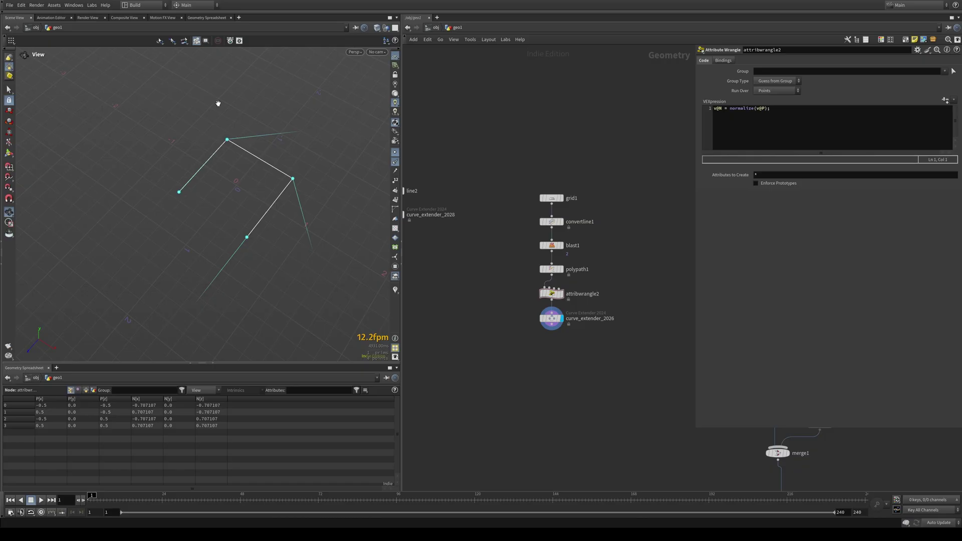
{"action": "left_click", "coordinate": [560, 296]}
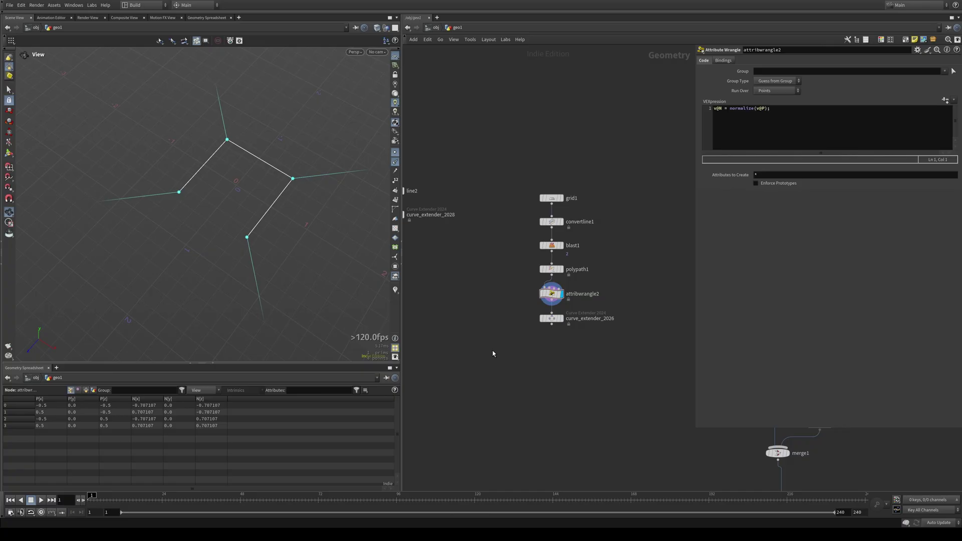
Display curve_extender_2026 and set both its Start Extension and End Extension to 2.
{"action": "left_click", "coordinate": [561, 318]}
{"action": "left_click", "coordinate": [767, 79]}
{"action": "scroll", "coordinate": [766, 79], "scroll_direction": "up", "scroll_amount": 3}
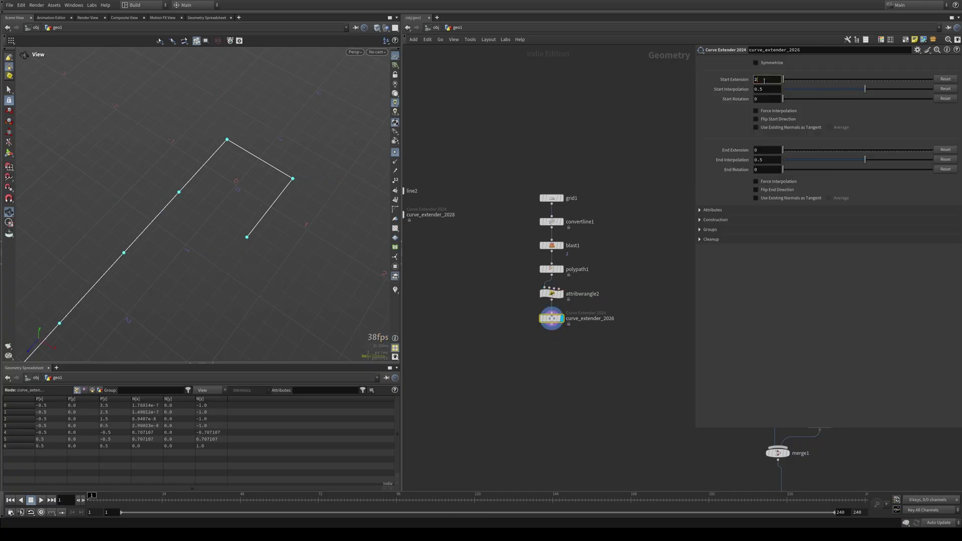
{"action": "scroll", "coordinate": [766, 79], "scroll_direction": "down", "scroll_amount": 1}
{"action": "right_click_drag", "start_coordinate": [253, 216], "coordinate": [176, 250]}
{"action": "middle_click_drag", "start_coordinate": [176, 250], "coordinate": [173, 171]}
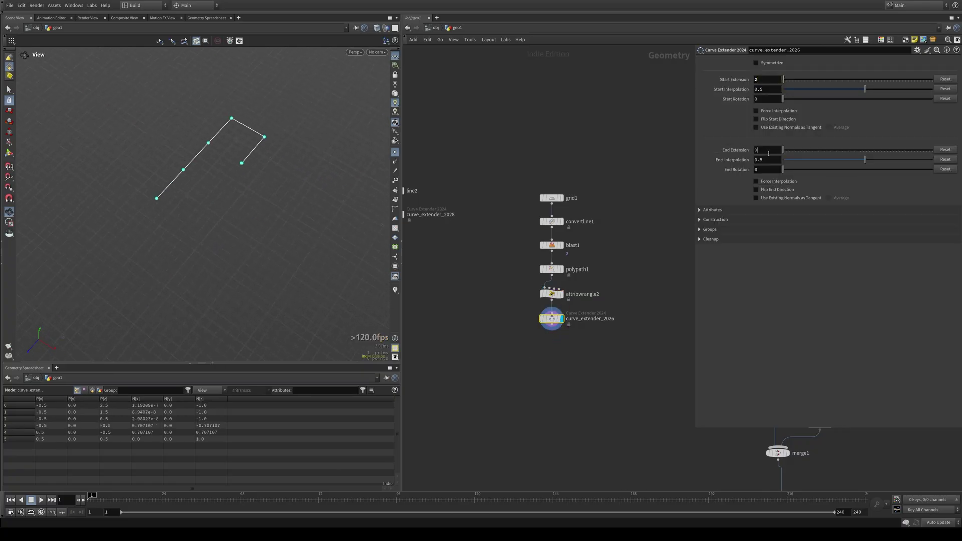
{"action": "type", "text": "2"}
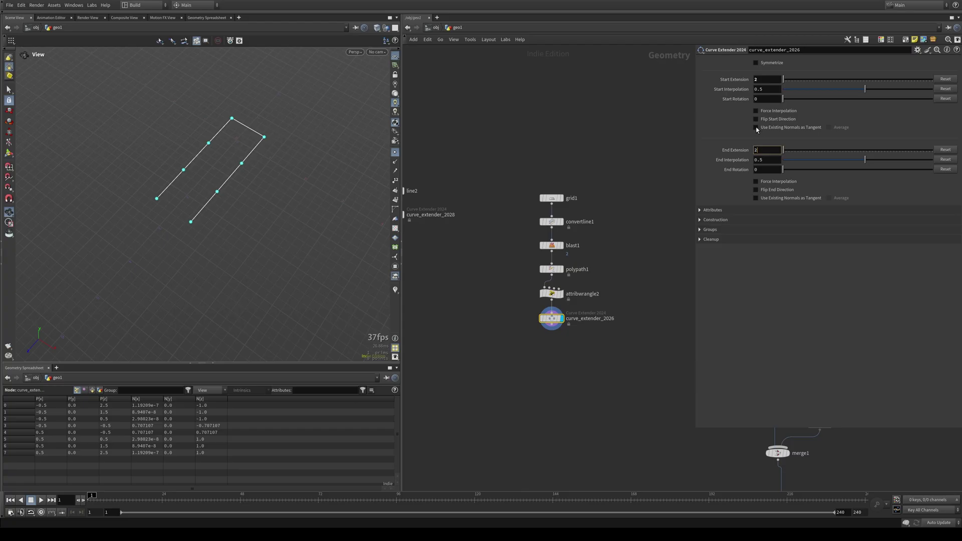
Make the start extension of curve_extender_2026 use existing normals as tangent and flip its start direction.
{"action": "left_click", "coordinate": [756, 128]}
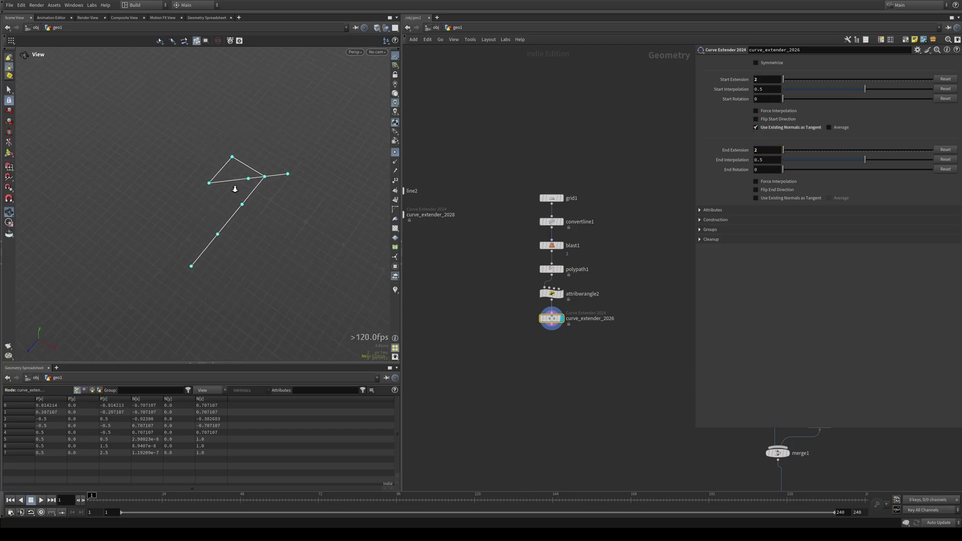
{"action": "scroll", "coordinate": [235, 189], "scroll_direction": "up", "scroll_amount": 3}
{"action": "scroll", "coordinate": [319, 214], "scroll_direction": "down", "scroll_amount": 1}
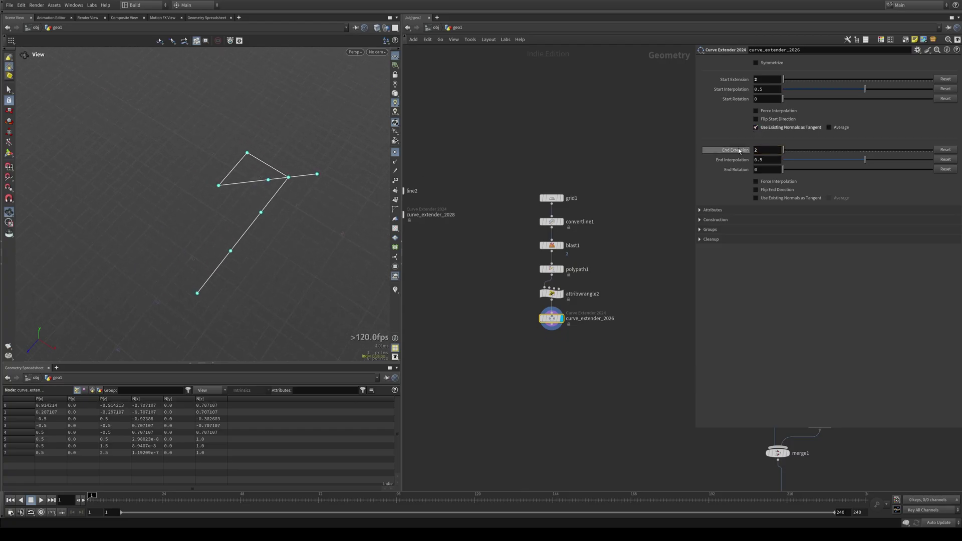
{"action": "left_click", "coordinate": [755, 120]}
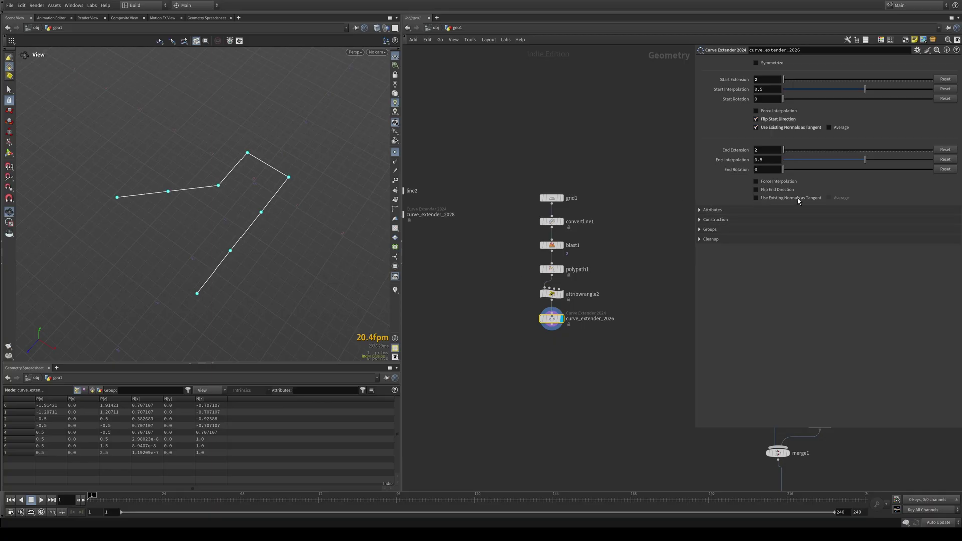
Turn on Use Existing Normals as Tangent for the end and compare the extensions with the normals of attribwrangle2.
{"action": "left_click", "coordinate": [756, 198]}
{"action": "left_click_drag", "start_coordinate": [328, 204], "coordinate": [268, 245]}
{"action": "scroll", "coordinate": [269, 246], "scroll_direction": "down", "scroll_amount": 2}
{"action": "middle_click_drag", "start_coordinate": [269, 245], "coordinate": [266, 216]}
{"action": "left_click", "coordinate": [562, 294]}
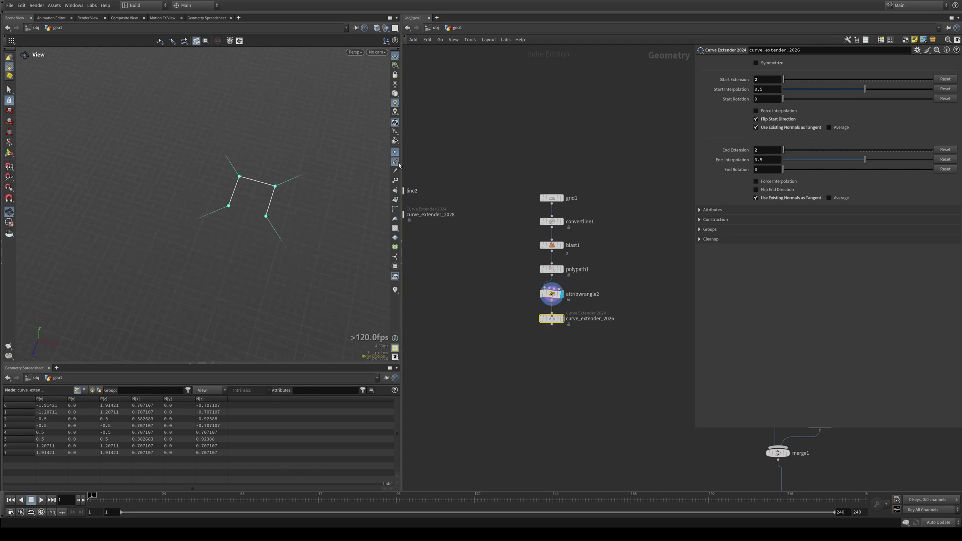
{"action": "left_click", "coordinate": [562, 318]}
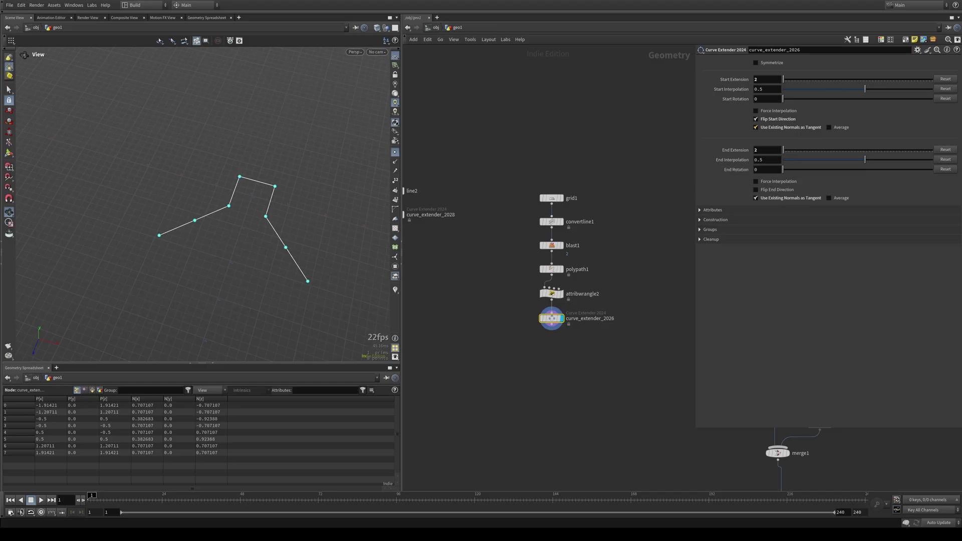
Try the Average option for the start and end normals of curve_extender_2026, leaving both off.
{"action": "left_click", "coordinate": [829, 128]}
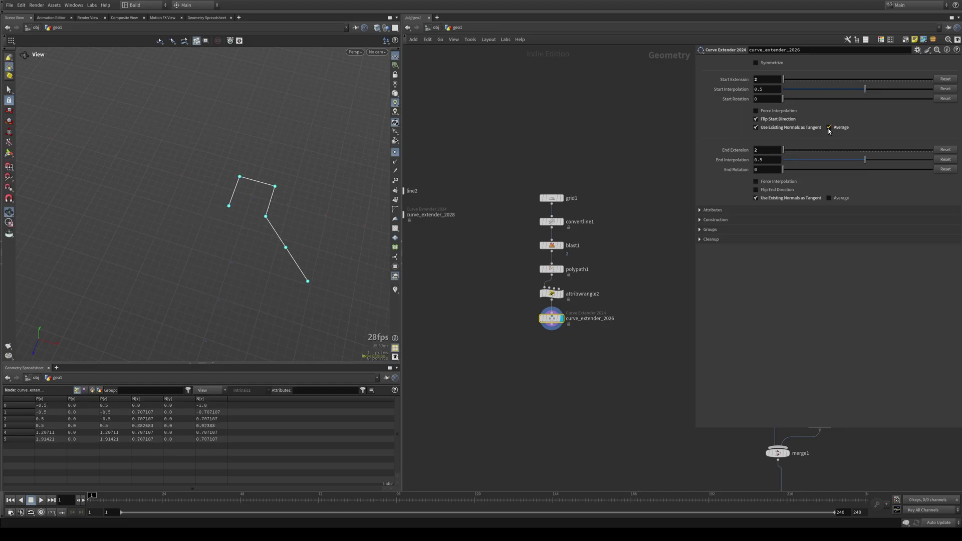
{"action": "left_click", "coordinate": [829, 128]}
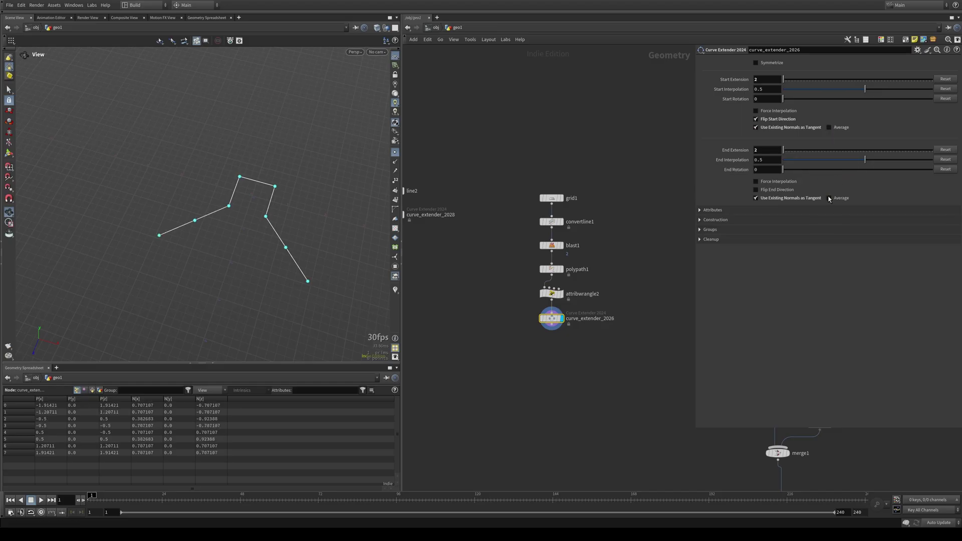
{"action": "left_click", "coordinate": [829, 198]}
{"action": "left_click", "coordinate": [829, 198]}
{"action": "left_click_drag", "start_coordinate": [277, 235], "coordinate": [251, 234]}
{"action": "right_click_drag", "start_coordinate": [251, 234], "coordinate": [333, 220]}
{"action": "middle_click_drag", "start_coordinate": [333, 220], "coordinate": [329, 188]}
{"action": "left_click_drag", "start_coordinate": [330, 188], "coordinate": [283, 209]}
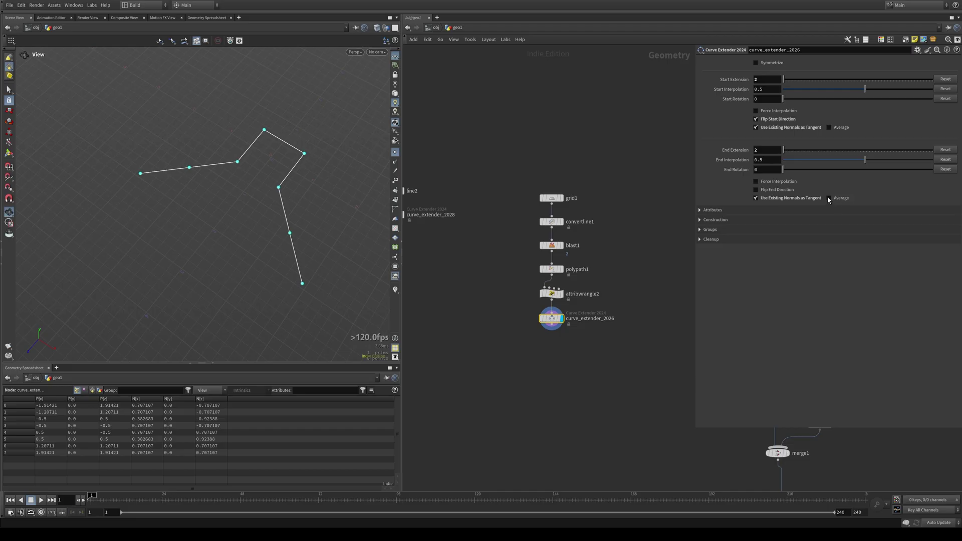
Turn off Use Existing Normals as Tangent for both ends of curve_extender_2026, along with Flip Start Direction.
{"action": "left_click", "coordinate": [756, 198]}
{"action": "left_click", "coordinate": [756, 127]}
{"action": "left_click", "coordinate": [756, 119]}
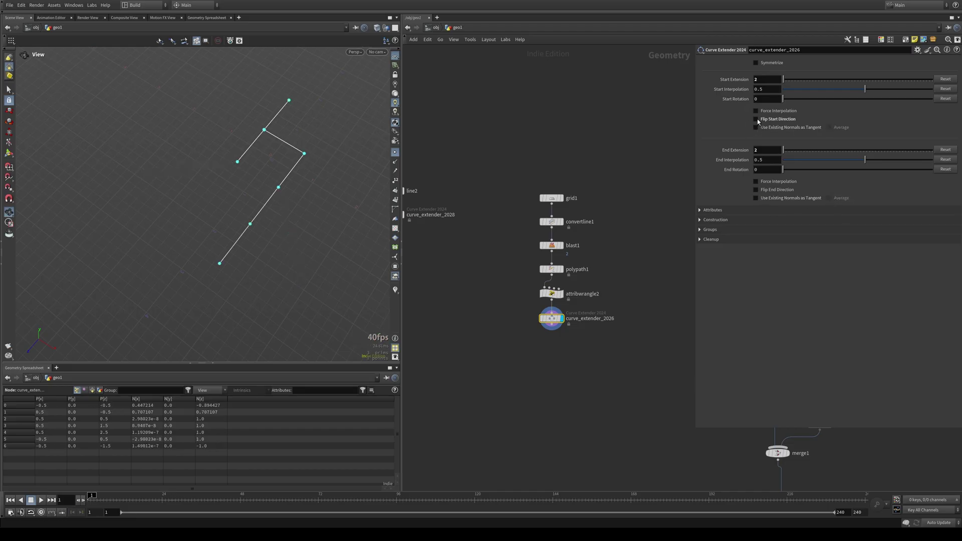
In the attribute options of curve_extender_2024, enable Create Start Mask, Create End Mask and Normalize Mask.
{"action": "left_click", "coordinate": [701, 211]}
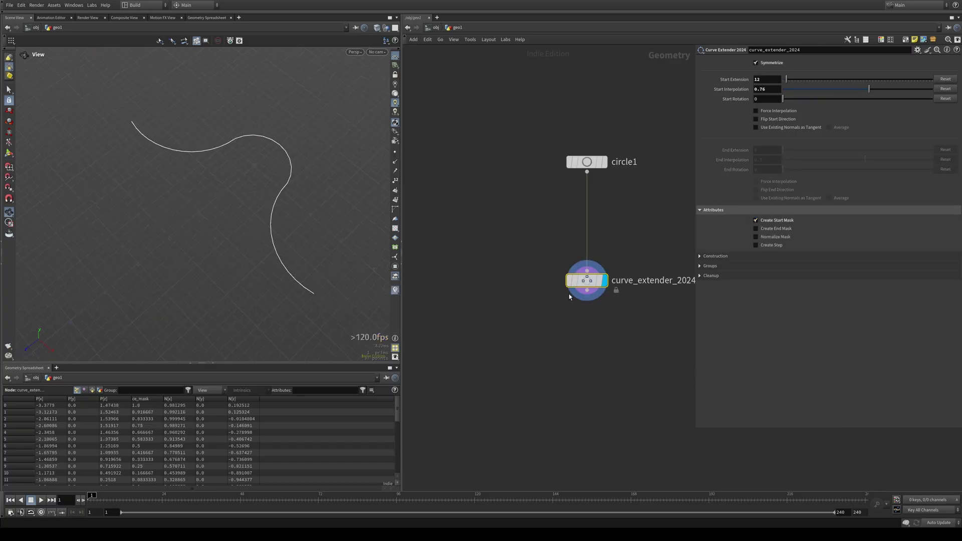
{"action": "left_click", "coordinate": [395, 201]}
{"action": "left_click", "coordinate": [759, 229]}
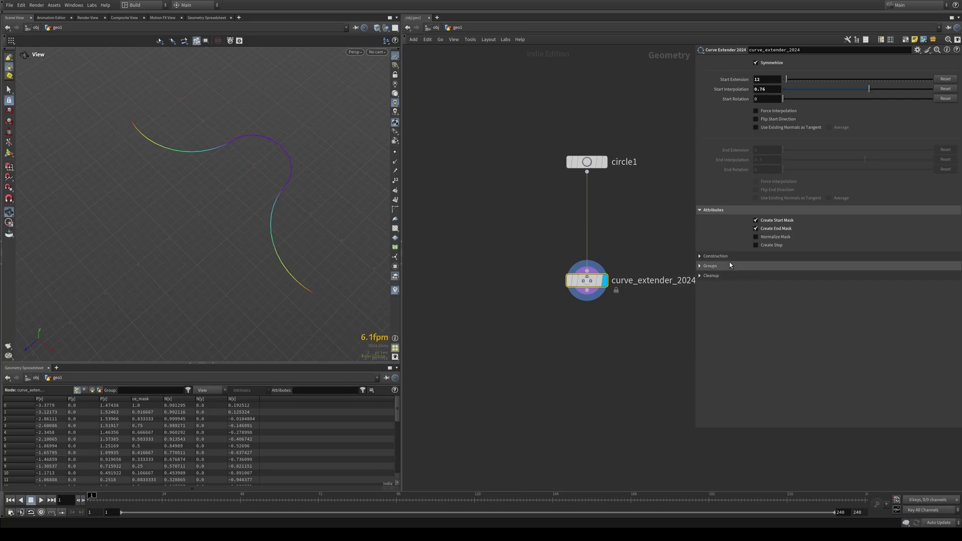
{"action": "left_click", "coordinate": [756, 238]}
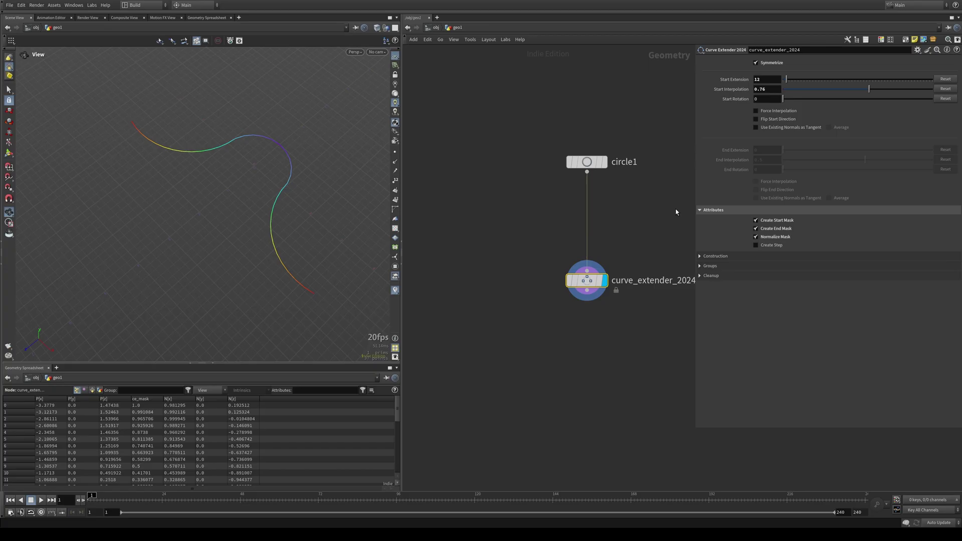
Turn off Create Start Mask and Create End Mask on curve_extender_2024 and enable Create Step.
{"action": "left_click", "coordinate": [756, 220]}
{"action": "left_click", "coordinate": [756, 228]}
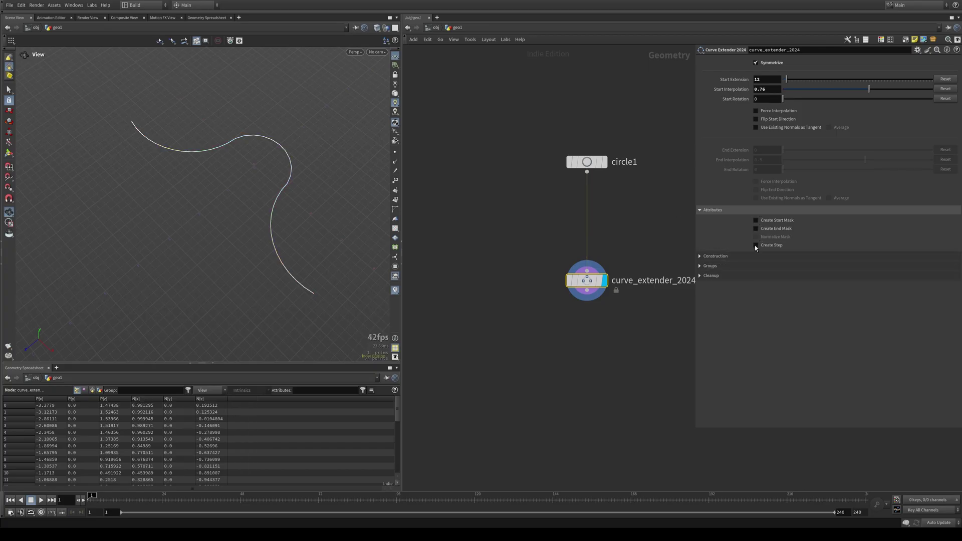
{"action": "left_click", "coordinate": [756, 245]}
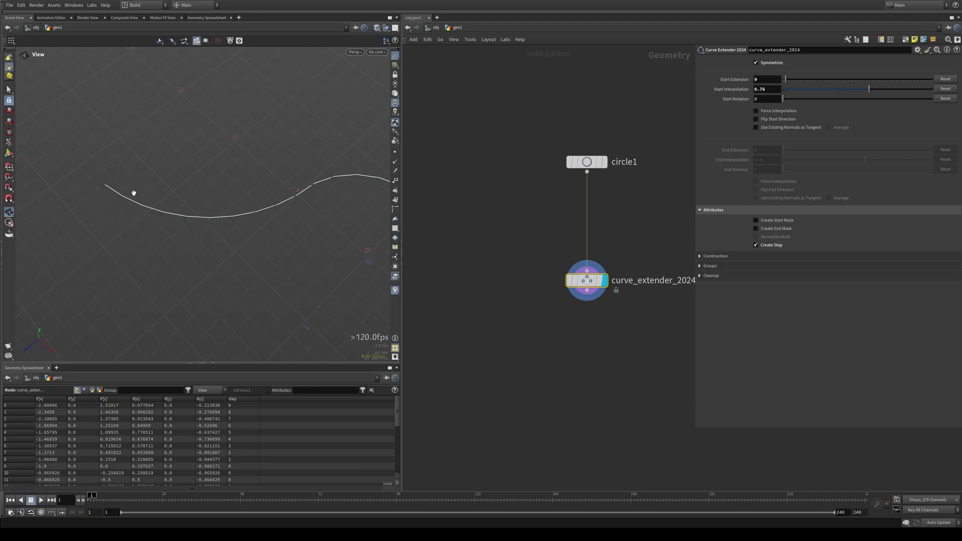
Lower the Start Extension of curve_extender_2024 to 1 and raise it gradually to 9, inspecting the extended curve.
{"action": "left_click", "coordinate": [764, 79]}
{"action": "type", "text": "1"}
{"action": "key", "text": "Return"}
{"action": "scroll", "coordinate": [764, 82], "scroll_direction": "up", "scroll_amount": 8}
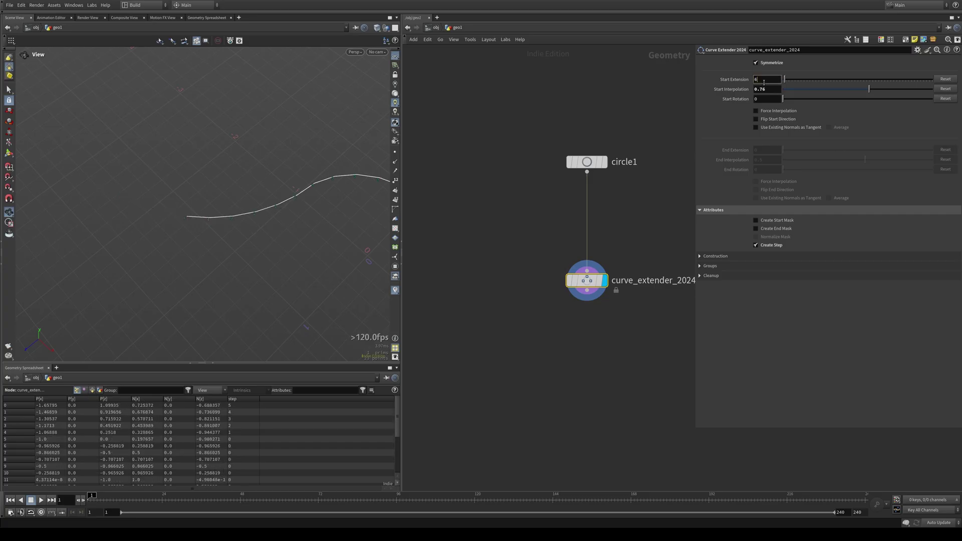
{"action": "middle_click_drag", "start_coordinate": [322, 253], "coordinate": [307, 232]}
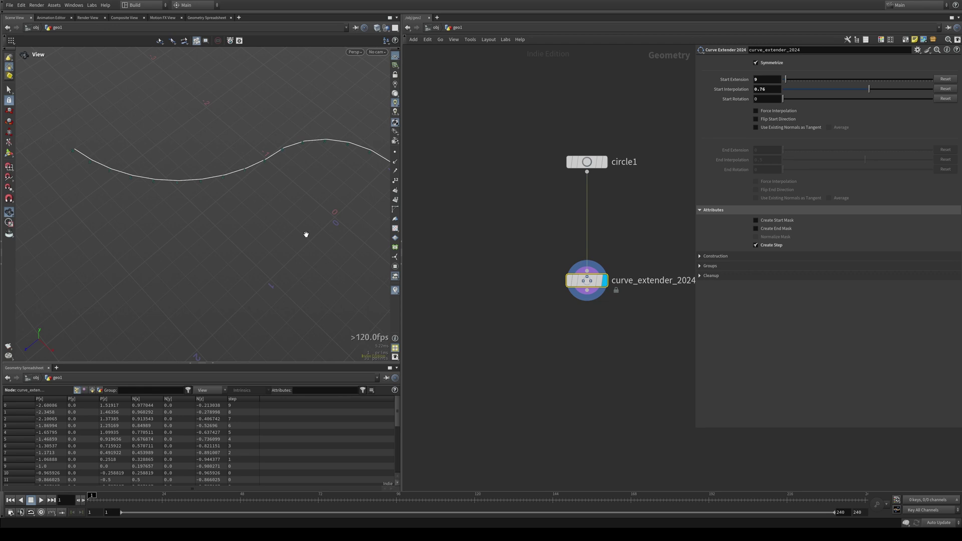
{"action": "left_click_drag", "start_coordinate": [345, 253], "coordinate": [273, 120]}
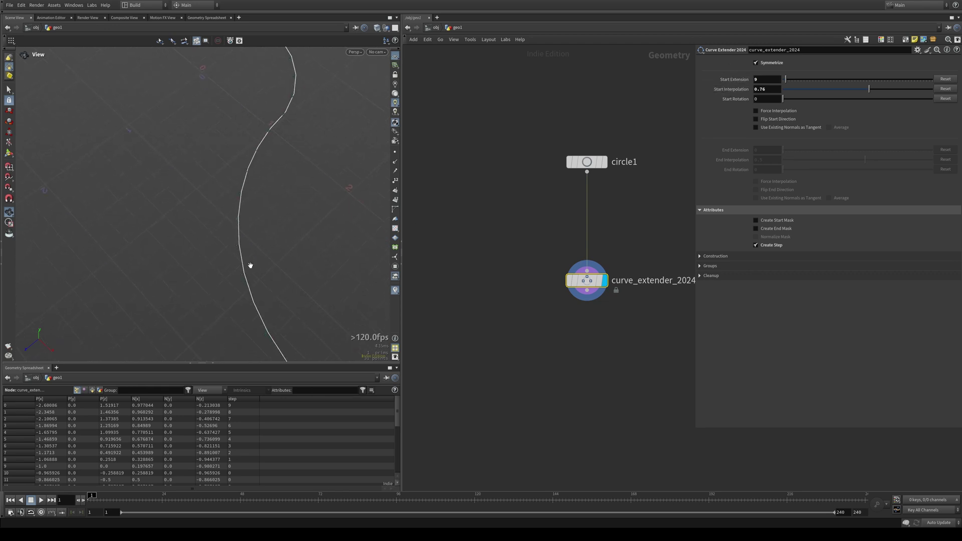
{"action": "left_click_drag", "start_coordinate": [211, 173], "coordinate": [193, 256]}
Turn off Create Step on curve_extender_2024 and expand its Construction options.
{"action": "left_click", "coordinate": [755, 245]}
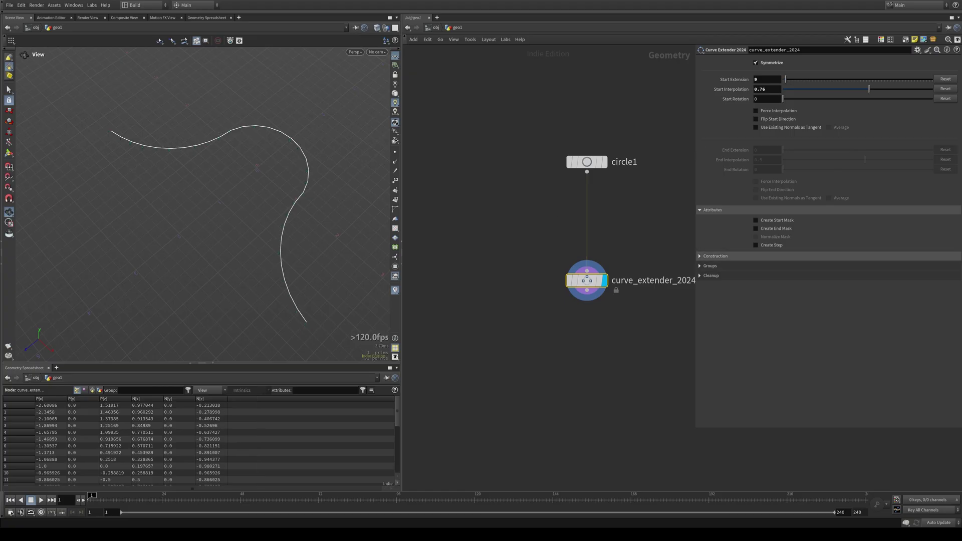
{"action": "left_click", "coordinate": [700, 256]}
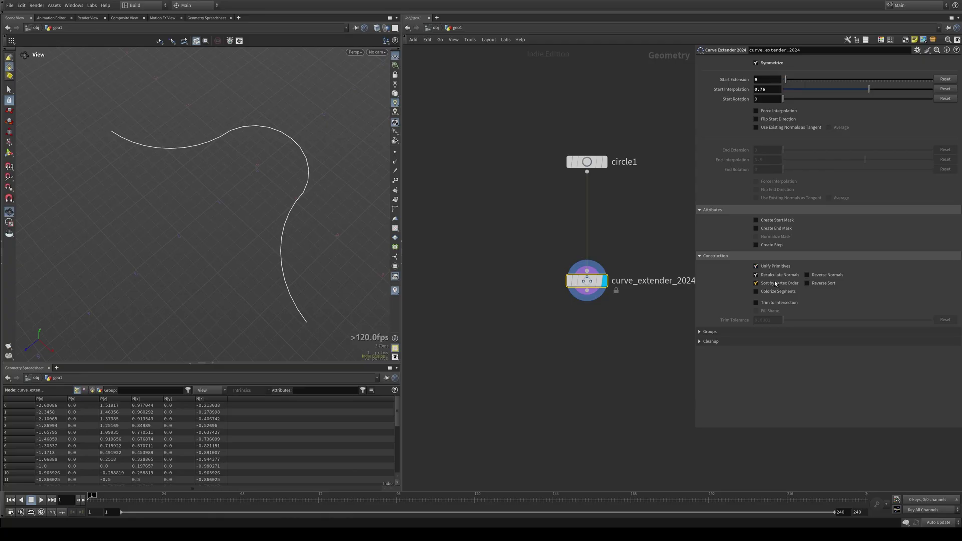
{"action": "middle_click_drag", "start_coordinate": [608, 319], "coordinate": [498, 323]}
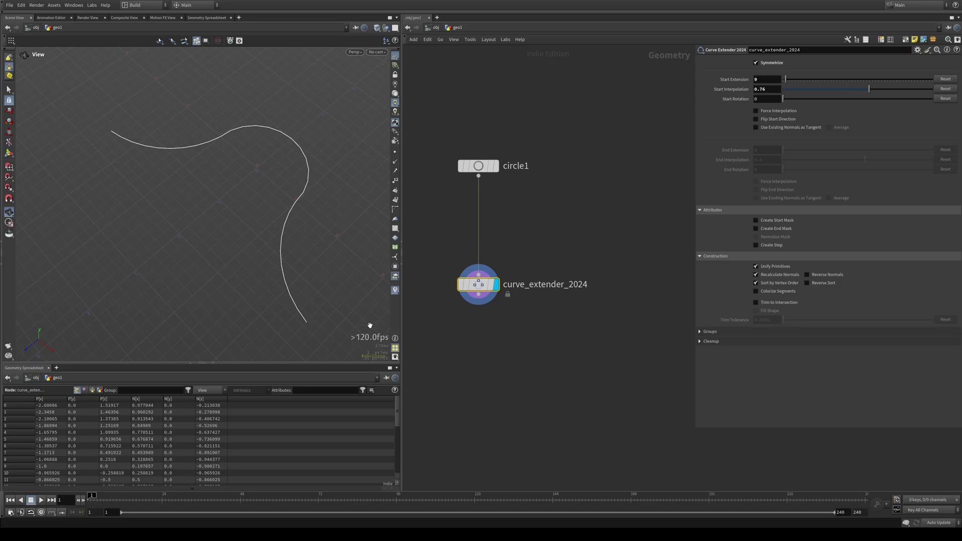
{"action": "left_click_drag", "start_coordinate": [364, 268], "coordinate": [381, 262]}
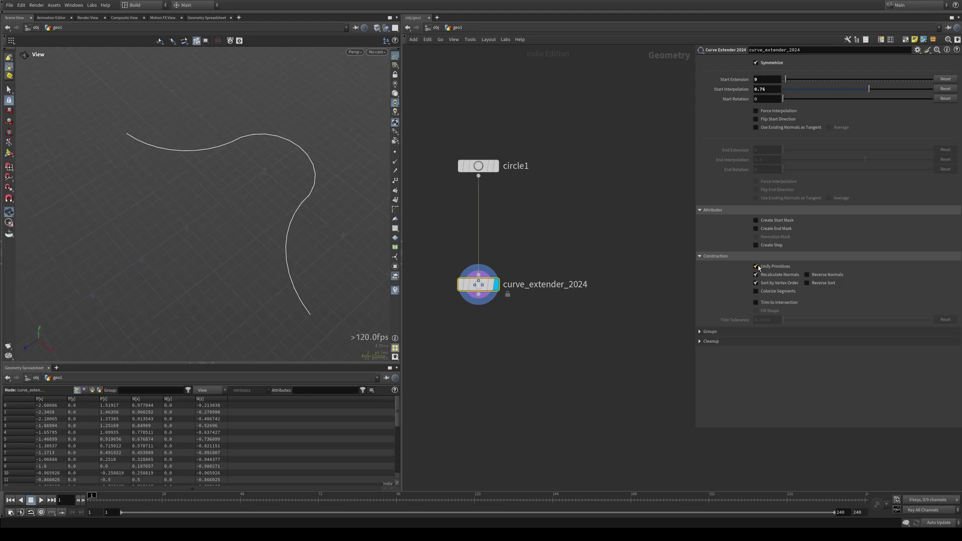
Turn off Unify Primitives on curve_extender_2024 and separate the pieces with an Exploded View node at a small Uniform Scale.
{"action": "left_click", "coordinate": [496, 165]}
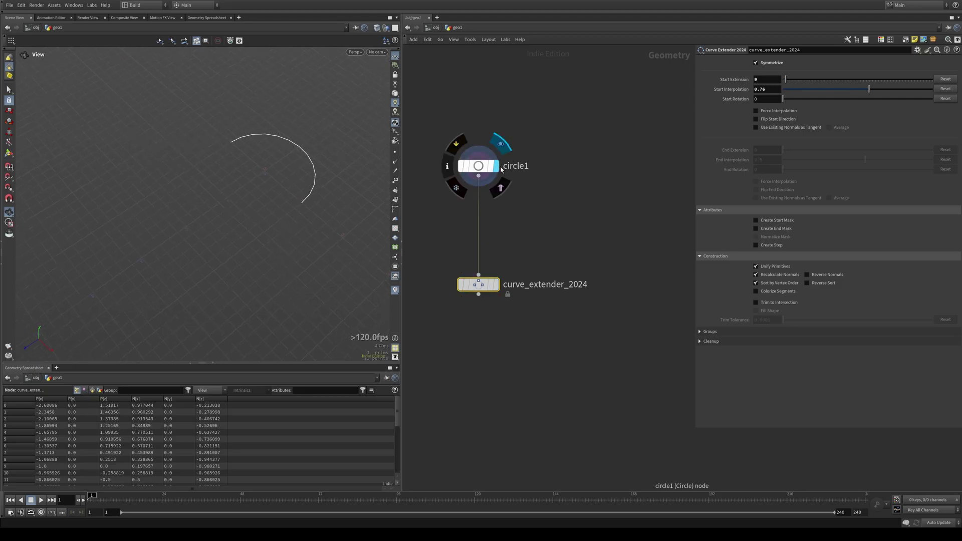
{"action": "left_click", "coordinate": [494, 290]}
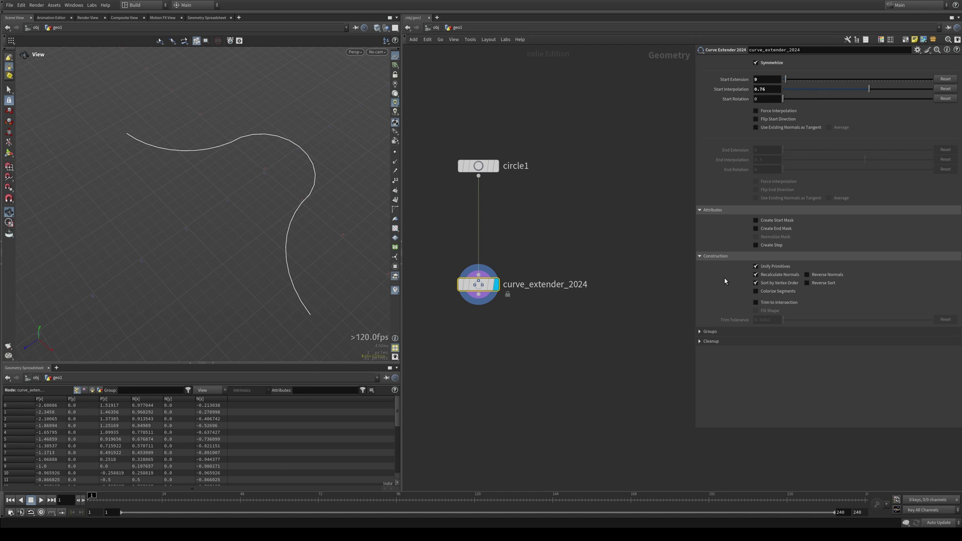
{"action": "left_click", "coordinate": [756, 266]}
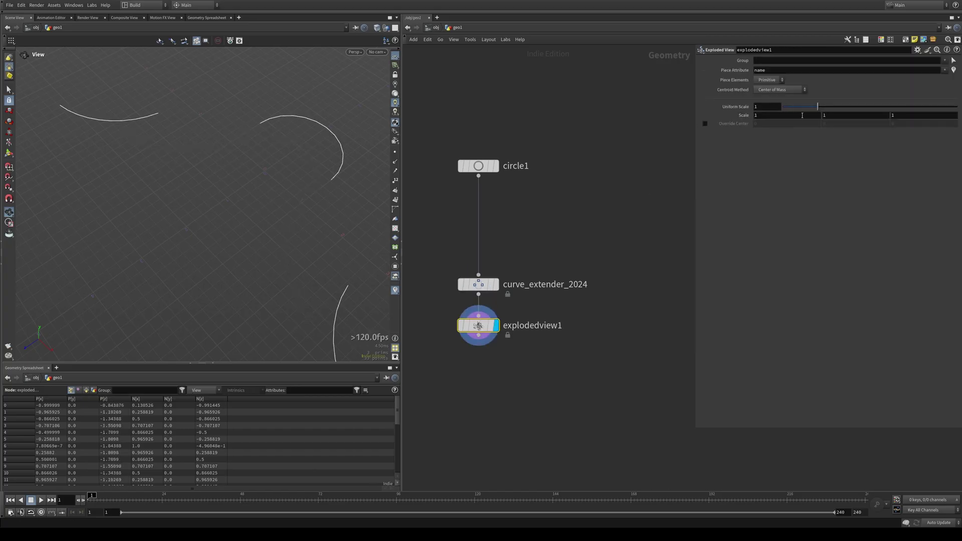
{"action": "left_click_drag", "start_coordinate": [817, 106], "coordinate": [785, 107]}
Toggle Unify Primitives on curve_extender_2024 to compare the exploded result, leaving it on.
{"action": "left_click", "coordinate": [479, 284]}
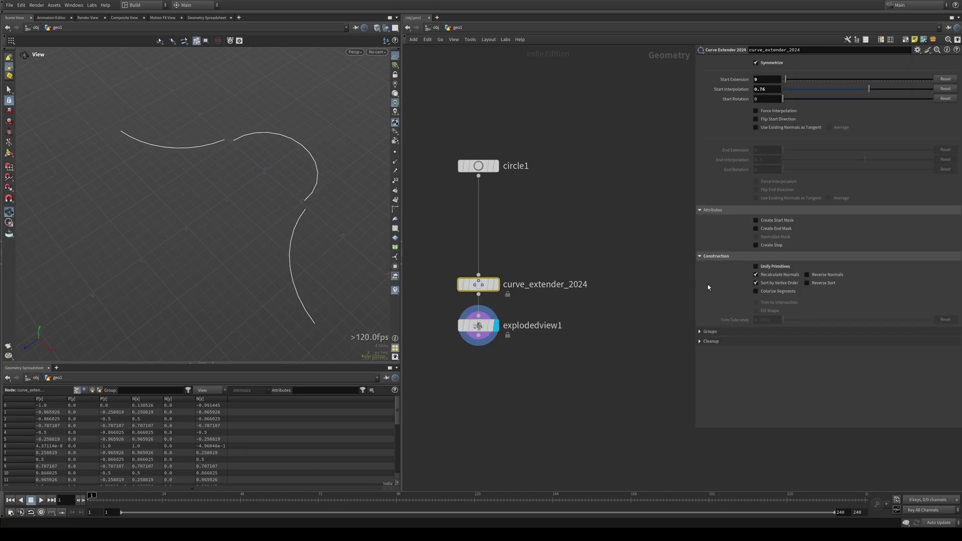
{"action": "left_click", "coordinate": [756, 266]}
{"action": "left_click", "coordinate": [757, 266]}
{"action": "left_click", "coordinate": [756, 267]}
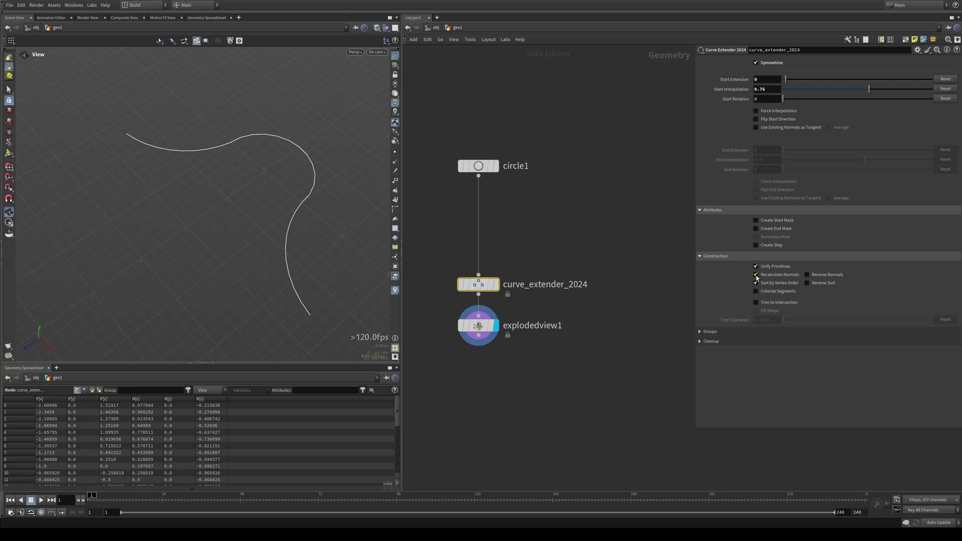
Display the point normals and try Recalculate Normals off and Reverse Normals on, restoring both options.
{"action": "left_click", "coordinate": [395, 161]}
{"action": "left_click_drag", "start_coordinate": [285, 212], "coordinate": [244, 182]}
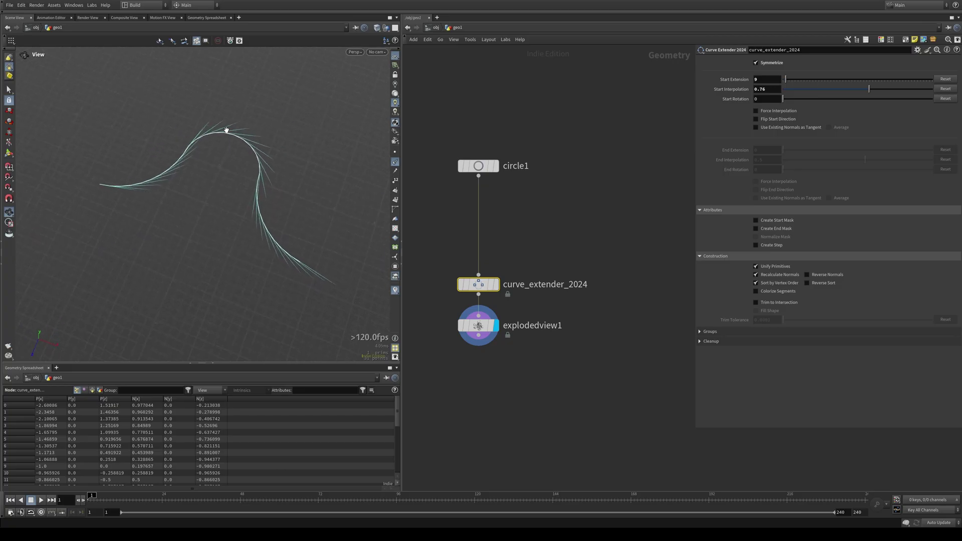
{"action": "left_click", "coordinate": [756, 275]}
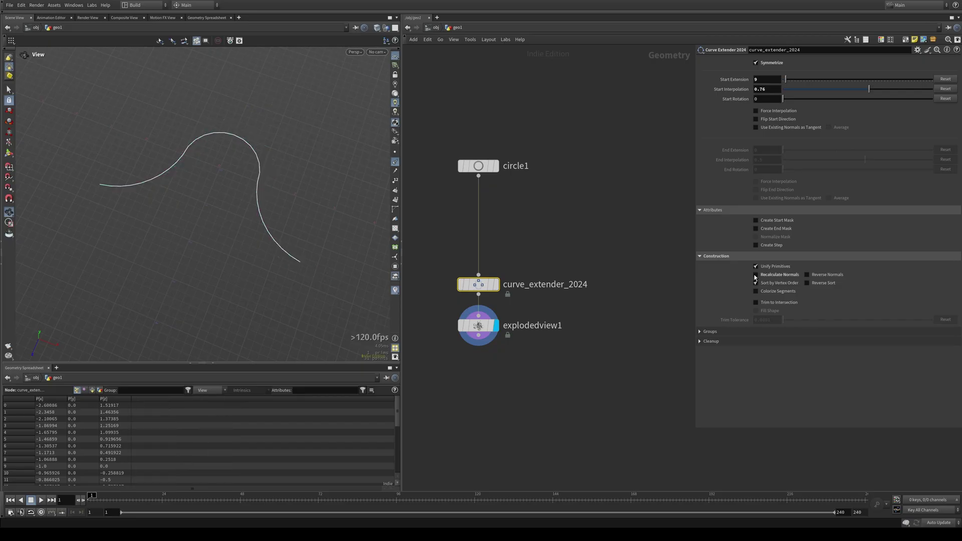
{"action": "left_click", "coordinate": [756, 276]}
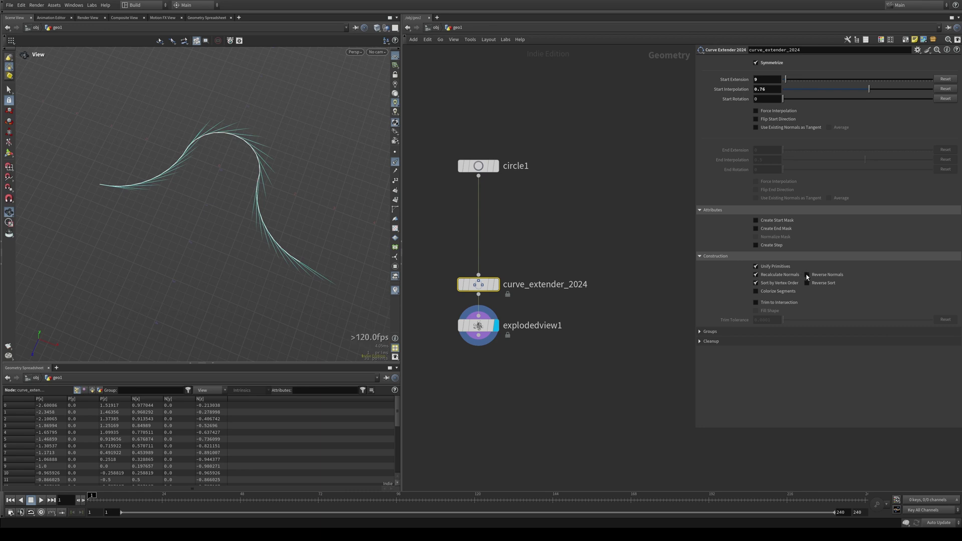
{"action": "left_click", "coordinate": [808, 275]}
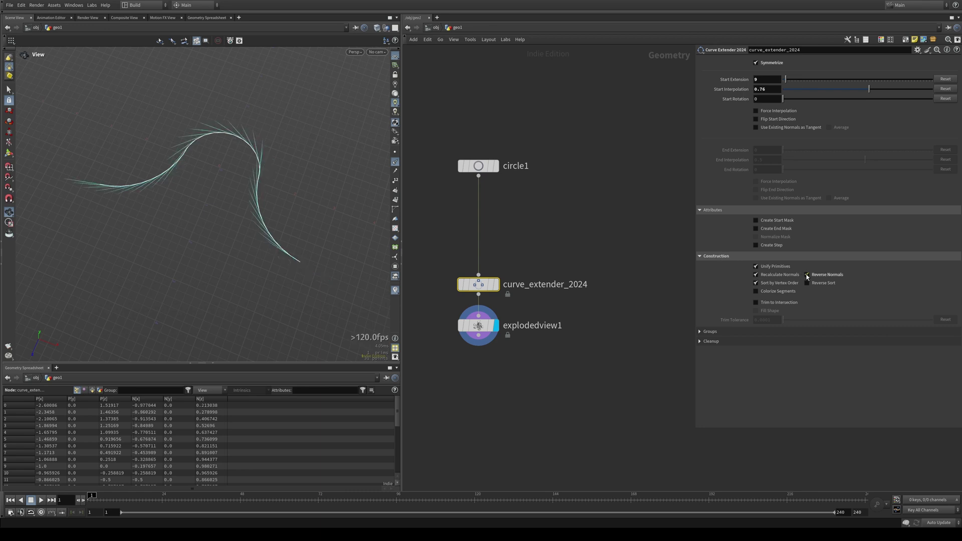
{"action": "left_click", "coordinate": [807, 275]}
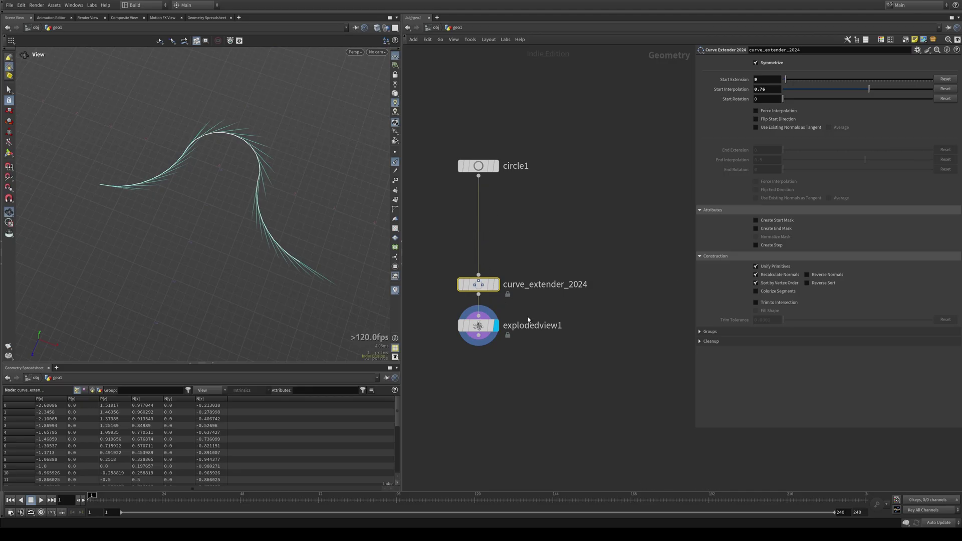
Turn off Sort by Vertex Order and display curve_extender_2024 with points and point numbers instead of normals.
{"action": "left_click", "coordinate": [756, 283]}
{"action": "left_click", "coordinate": [495, 284]}
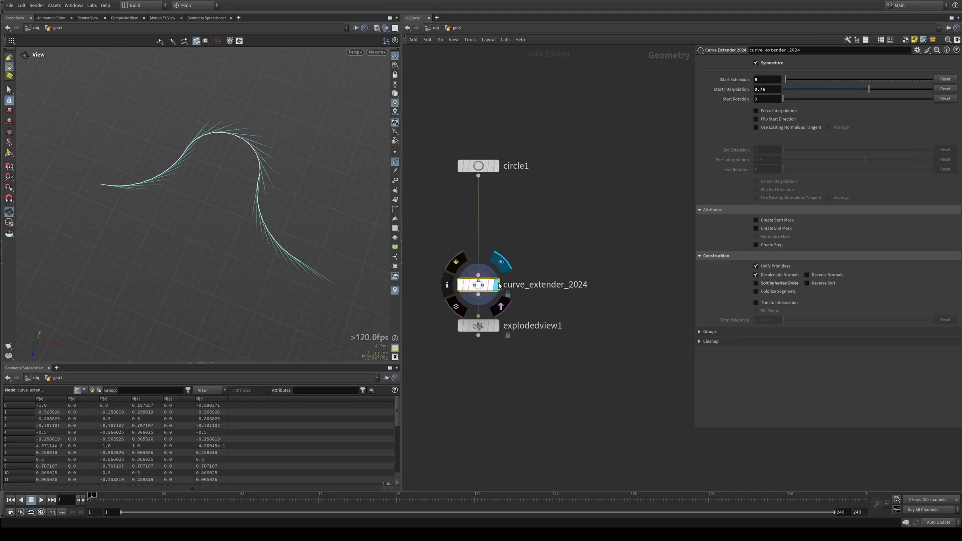
{"action": "left_click", "coordinate": [396, 162]}
{"action": "left_click", "coordinate": [395, 180]}
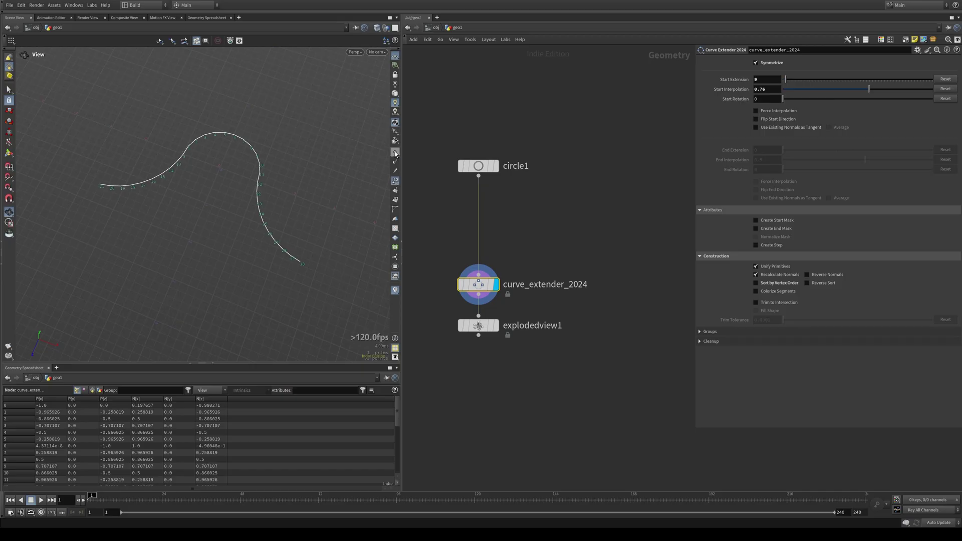
{"action": "left_click", "coordinate": [396, 152]}
Examine the point numbering along the extended curve and turn Sort by Vertex Order back on.
{"action": "scroll", "coordinate": [253, 164], "scroll_direction": "up", "scroll_amount": 3}
{"action": "middle_click_drag", "start_coordinate": [118, 183], "coordinate": [165, 161]}
{"action": "scroll", "coordinate": [181, 172], "scroll_direction": "up", "scroll_amount": 2}
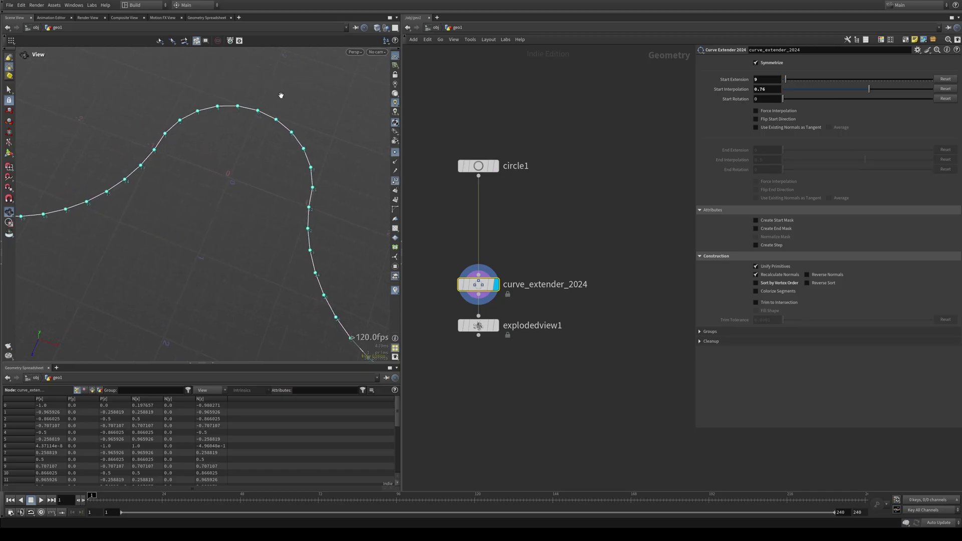
{"action": "middle_click_drag", "start_coordinate": [276, 229], "coordinate": [284, 125]}
{"action": "middle_click_drag", "start_coordinate": [125, 86], "coordinate": [283, 202]}
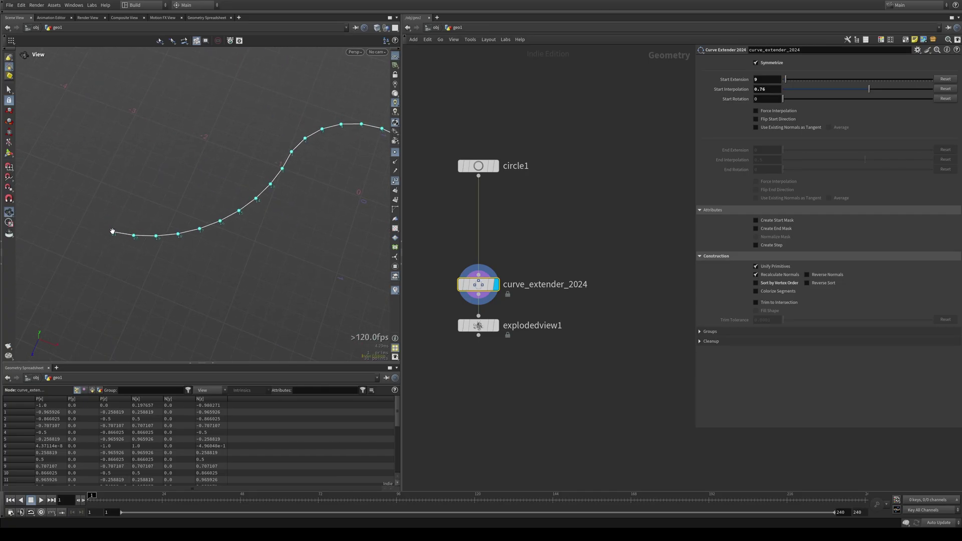
{"action": "left_click_drag", "start_coordinate": [308, 271], "coordinate": [216, 200]}
{"action": "left_click", "coordinate": [756, 283]}
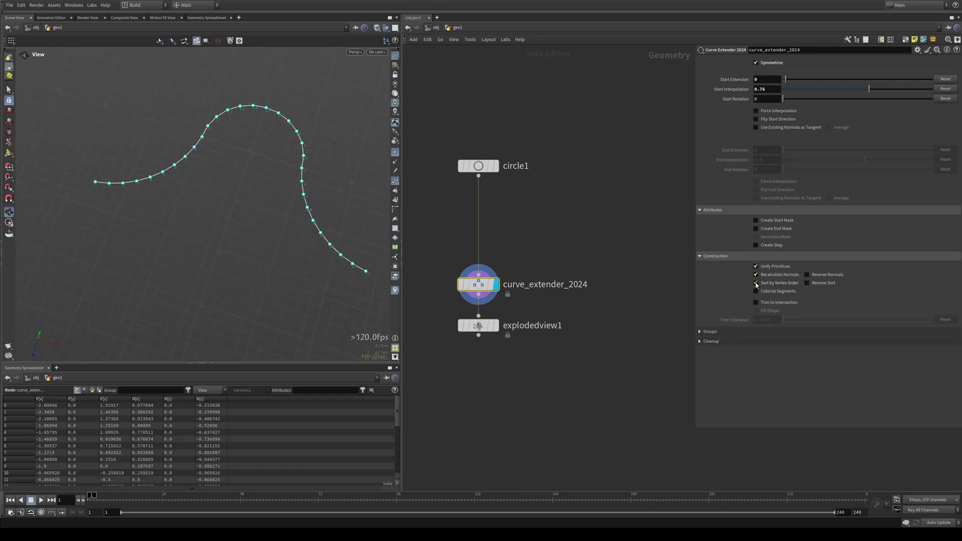
{"action": "left_click_drag", "start_coordinate": [273, 196], "coordinate": [231, 237]}
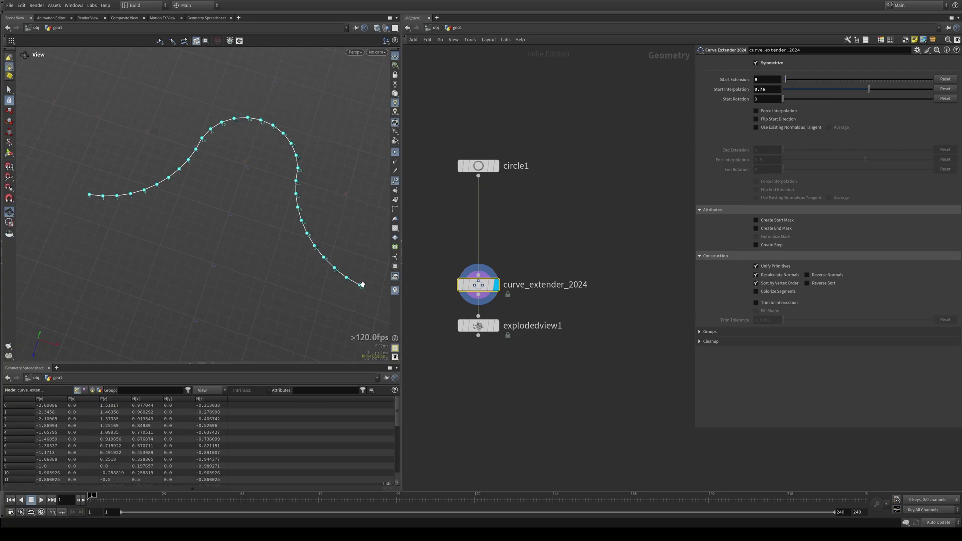
Try Reverse Sort and toggle Sort by Vertex Order, leaving only Sort by Vertex Order enabled.
{"action": "left_click", "coordinate": [807, 283]}
{"action": "left_click", "coordinate": [808, 283]}
{"action": "left_click", "coordinate": [756, 284]}
{"action": "left_click", "coordinate": [756, 284]}
{"action": "middle_click_drag", "start_coordinate": [525, 298], "coordinate": [536, 282]}
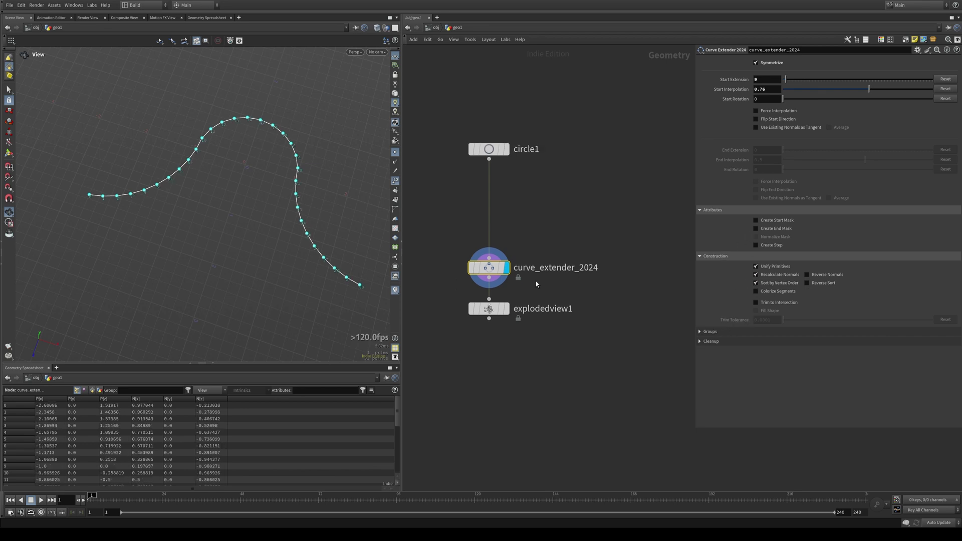
Try Colorize Segments with Unify Primitives turned off on curve_extender_2024, and restore both settings.
{"action": "left_click", "coordinate": [756, 291]}
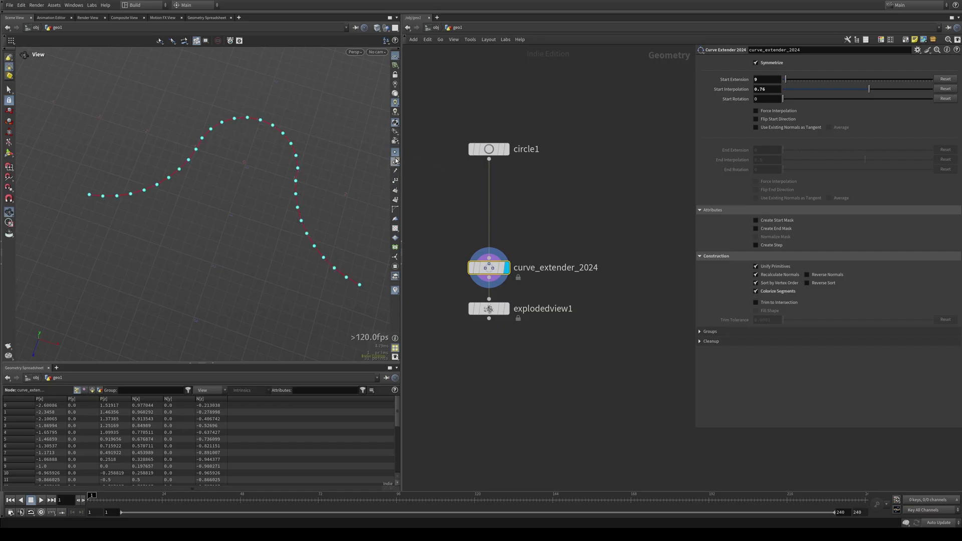
{"action": "middle_click_drag", "start_coordinate": [261, 195], "coordinate": [267, 199]}
{"action": "left_click", "coordinate": [756, 267]}
{"action": "left_click_drag", "start_coordinate": [230, 197], "coordinate": [225, 179]}
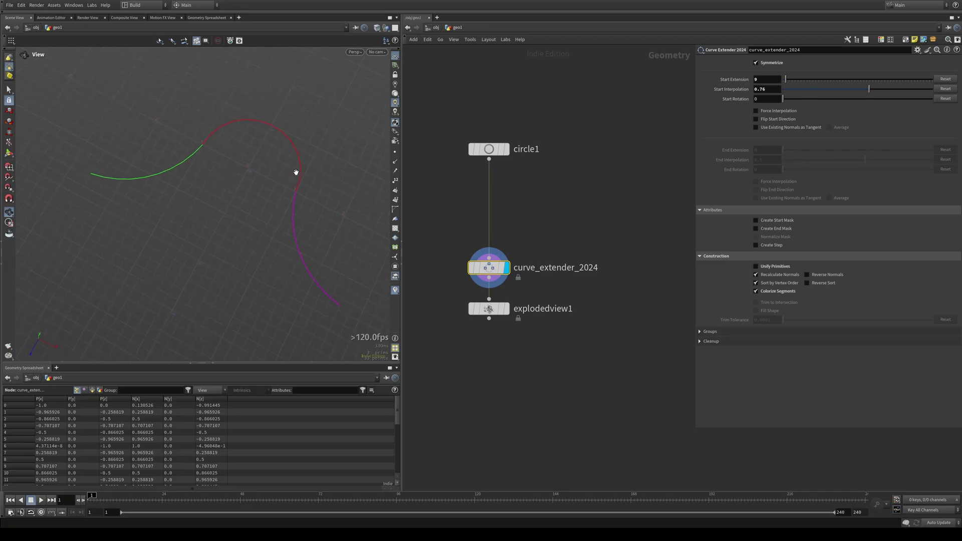
{"action": "left_click", "coordinate": [755, 291]}
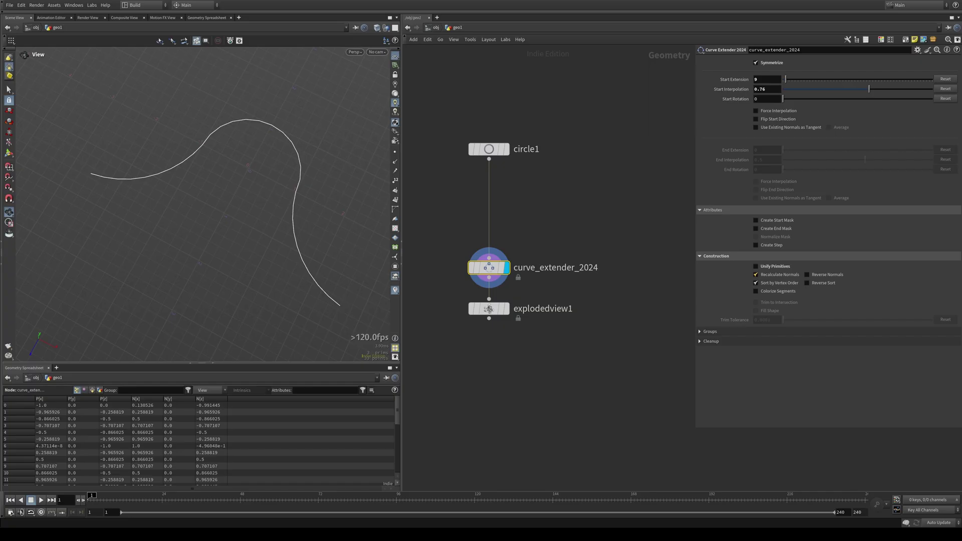
{"action": "left_click", "coordinate": [755, 266]}
Set the Start Interpolation of curve_extender_2024 to 0.21 so that the two extended ends cross.
{"action": "left_click_drag", "start_coordinate": [275, 210], "coordinate": [312, 179]}
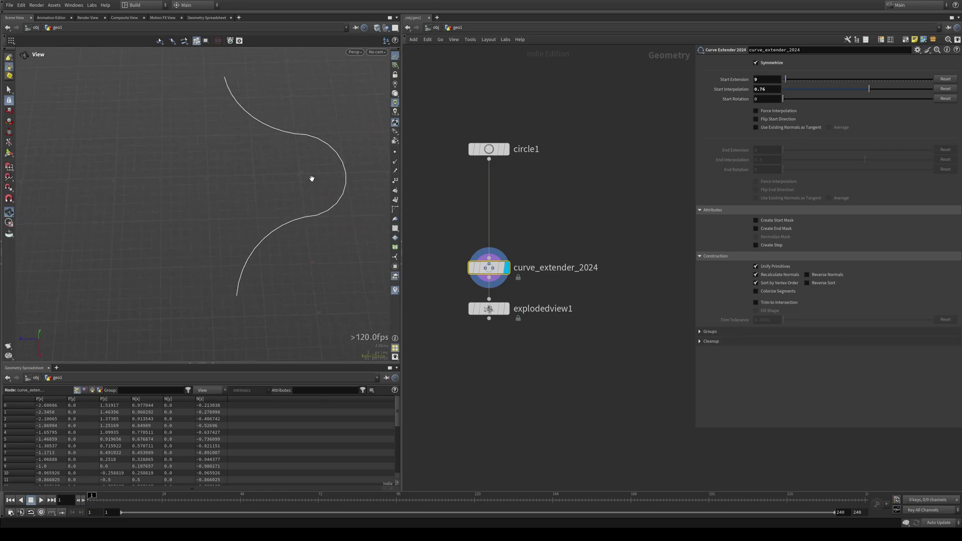
{"action": "left_click_drag", "start_coordinate": [869, 89], "coordinate": [861, 93]}
{"action": "left_click_drag", "start_coordinate": [338, 173], "coordinate": [230, 152]}
{"action": "right_click_drag", "start_coordinate": [230, 153], "coordinate": [475, 164]}
{"action": "middle_click_drag", "start_coordinate": [357, 154], "coordinate": [329, 153]}
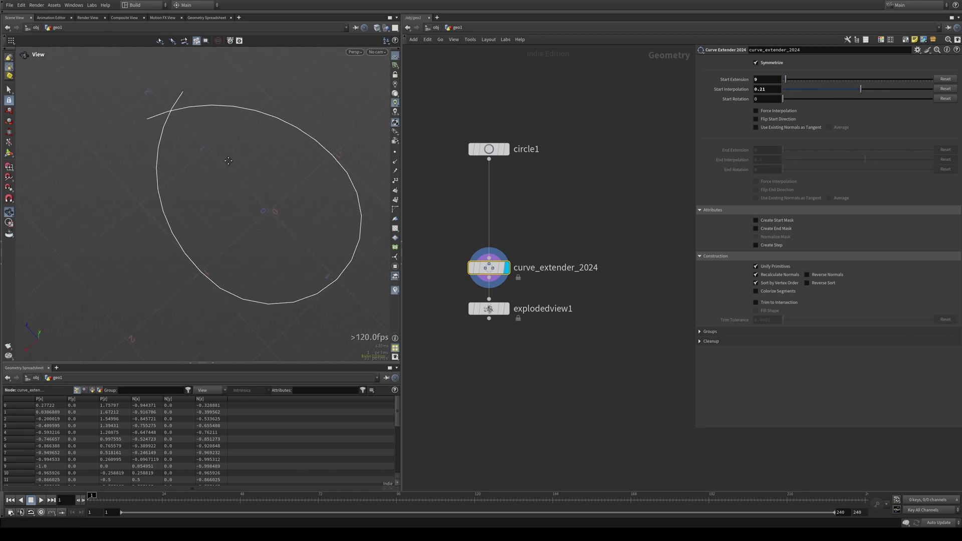
Enable Trim to Intersection and Fill Shape to turn the crossing curve into a filled closed shape.
{"action": "left_click", "coordinate": [756, 303]}
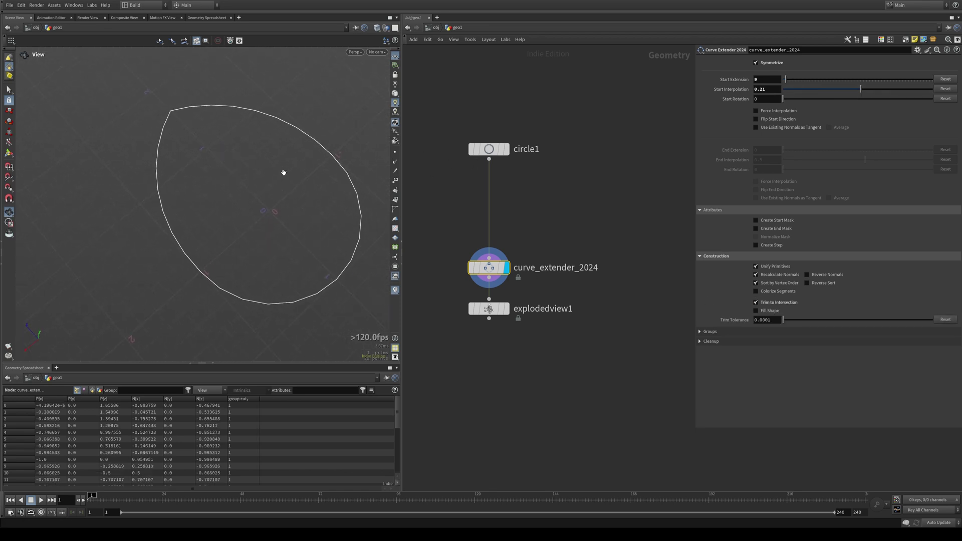
{"action": "left_click", "coordinate": [757, 312]}
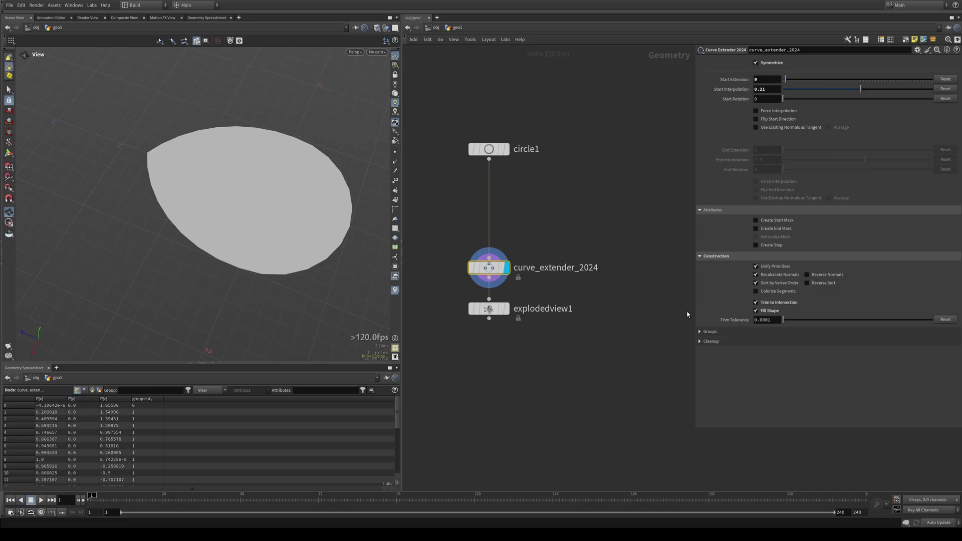
{"action": "scroll", "coordinate": [240, 212], "scroll_direction": "down", "scroll_amount": 3}
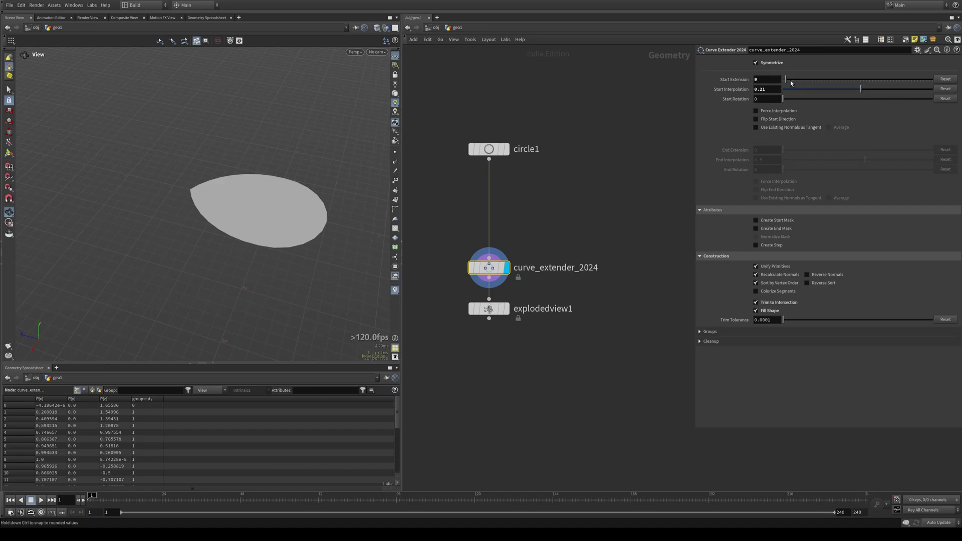
Set Start Extension to 32, Start Interpolation to 0.34 and Start Rotation to 71.8 on curve_extender_2024.
{"action": "left_click_drag", "start_coordinate": [787, 80], "coordinate": [794, 83]}
{"action": "left_click_drag", "start_coordinate": [862, 93], "coordinate": [865, 90]}
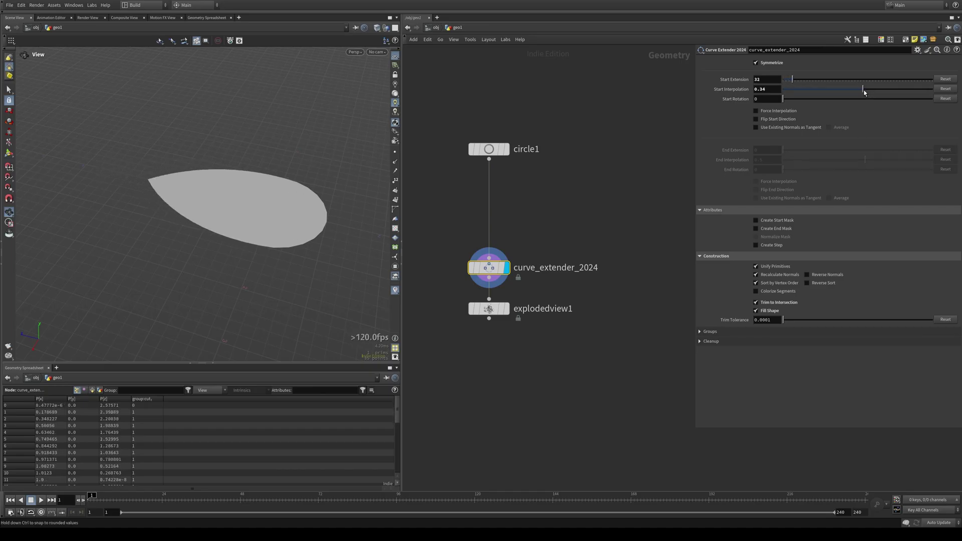
{"action": "left_click_drag", "start_coordinate": [784, 98], "coordinate": [812, 100]}
{"action": "left_click_drag", "start_coordinate": [223, 225], "coordinate": [266, 228]}
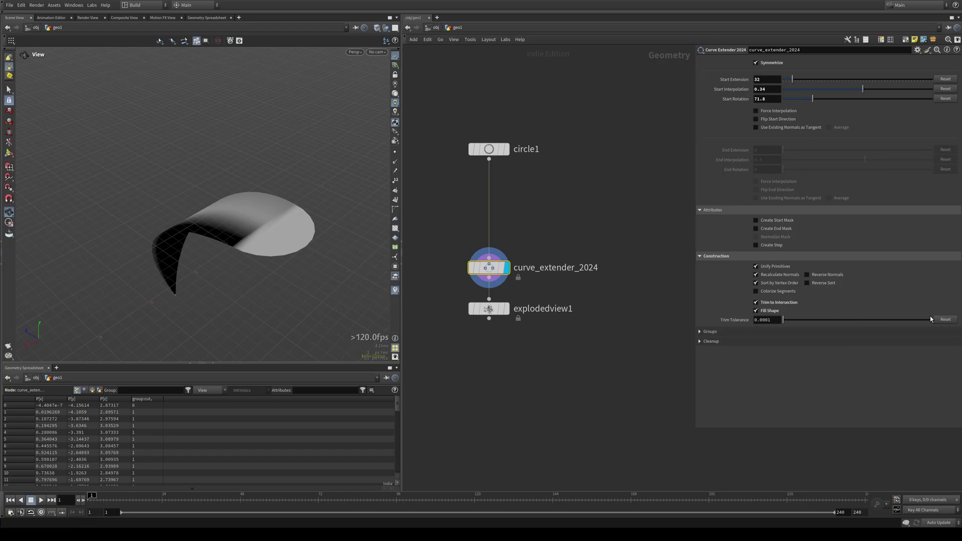
Turn off Fill Shape on curve_extender_2024, keeping Trim to Intersection enabled.
{"action": "left_click", "coordinate": [767, 312]}
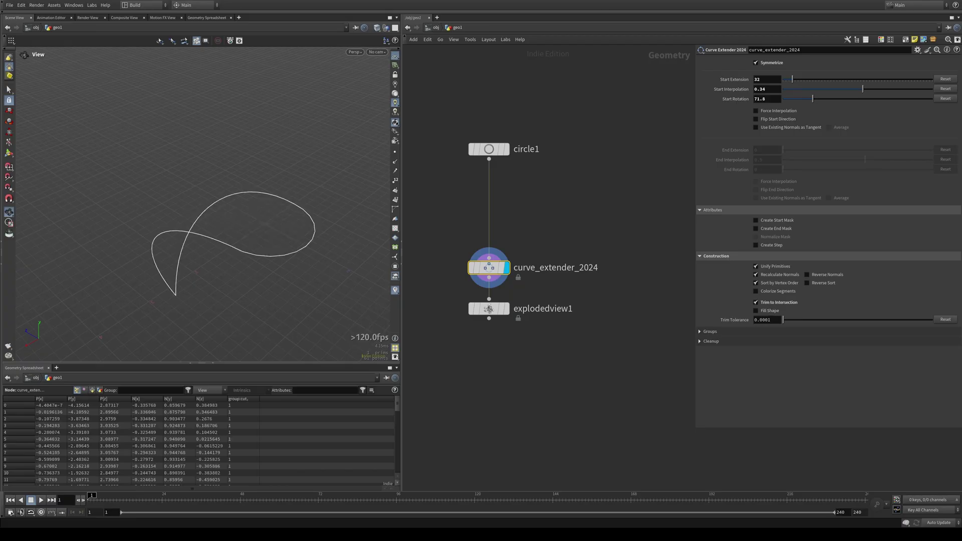
Reset Start Rotation to its default and turn off Trim to Intersection on curve_extender_2024.
{"action": "left_click", "coordinate": [946, 98]}
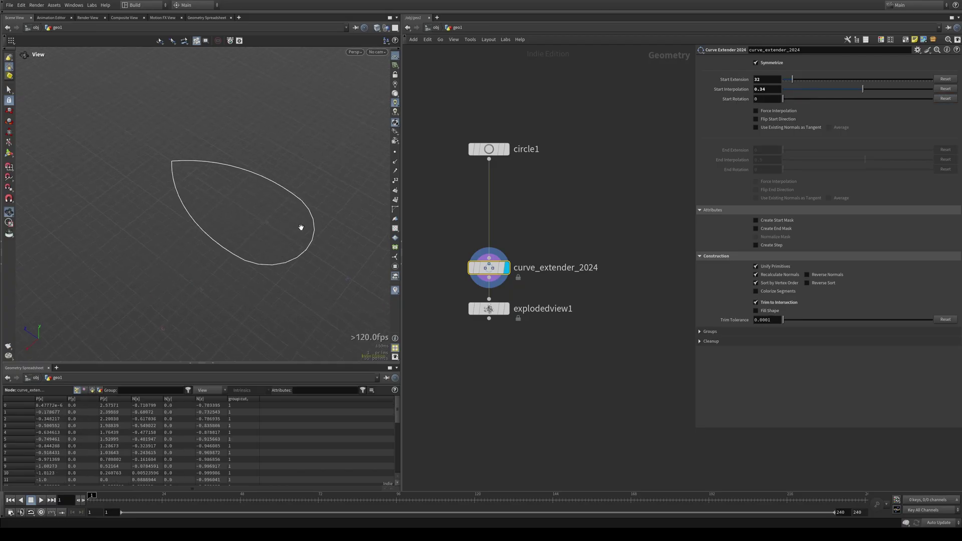
{"action": "left_click", "coordinate": [756, 302]}
{"action": "left_click_drag", "start_coordinate": [218, 186], "coordinate": [205, 169]}
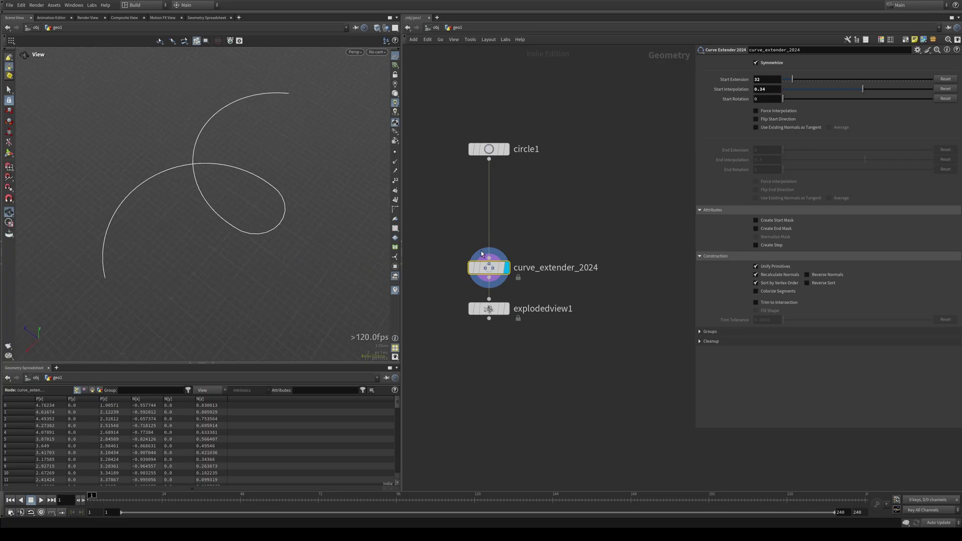
Raise the Start Interpolation of curve_extender_2024 to 0.51 so that the two extended ends spread apart, keeping trimming off.
{"action": "left_click_drag", "start_coordinate": [869, 90], "coordinate": [858, 92]}
{"action": "right_click_drag", "start_coordinate": [220, 219], "coordinate": [384, 221]}
{"action": "middle_click_drag", "start_coordinate": [344, 218], "coordinate": [276, 247]}
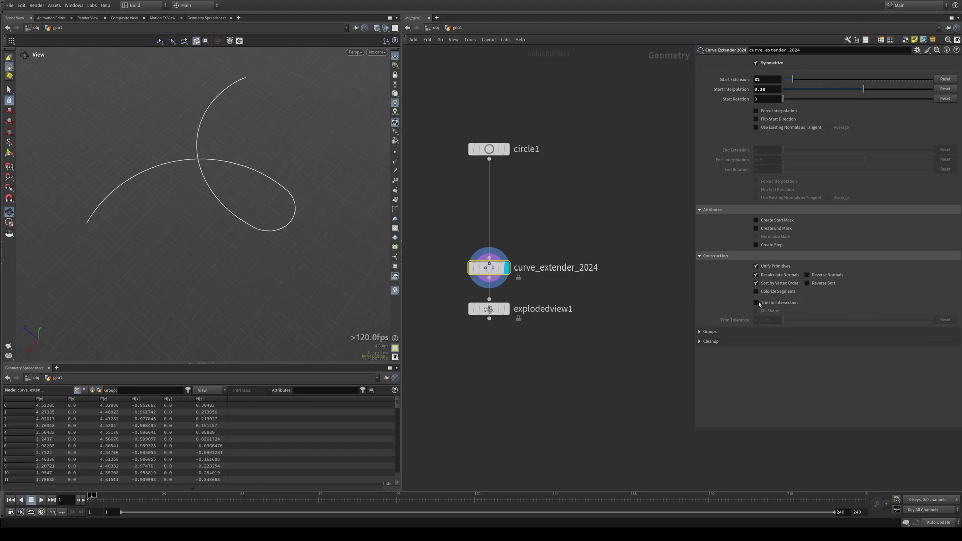
{"action": "left_click", "coordinate": [758, 303]}
{"action": "left_click", "coordinate": [757, 302]}
{"action": "left_click_drag", "start_coordinate": [864, 90], "coordinate": [866, 91]}
{"action": "middle_click_drag", "start_coordinate": [244, 144], "coordinate": [254, 171]}
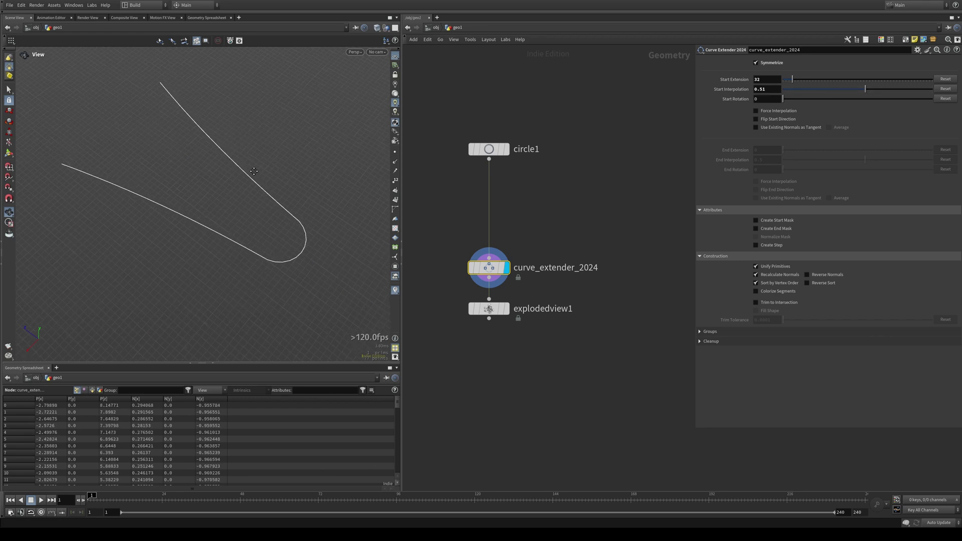
Show the group list in the viewport and output the start and end extension groups of curve_extender_2024, merged into one.
{"action": "left_click", "coordinate": [700, 332]}
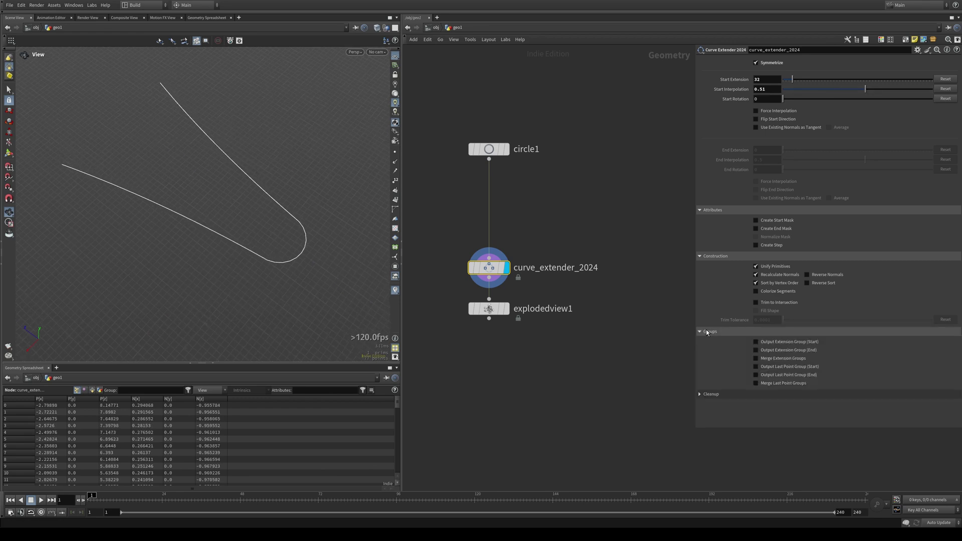
{"action": "left_click_drag", "start_coordinate": [204, 260], "coordinate": [236, 243]}
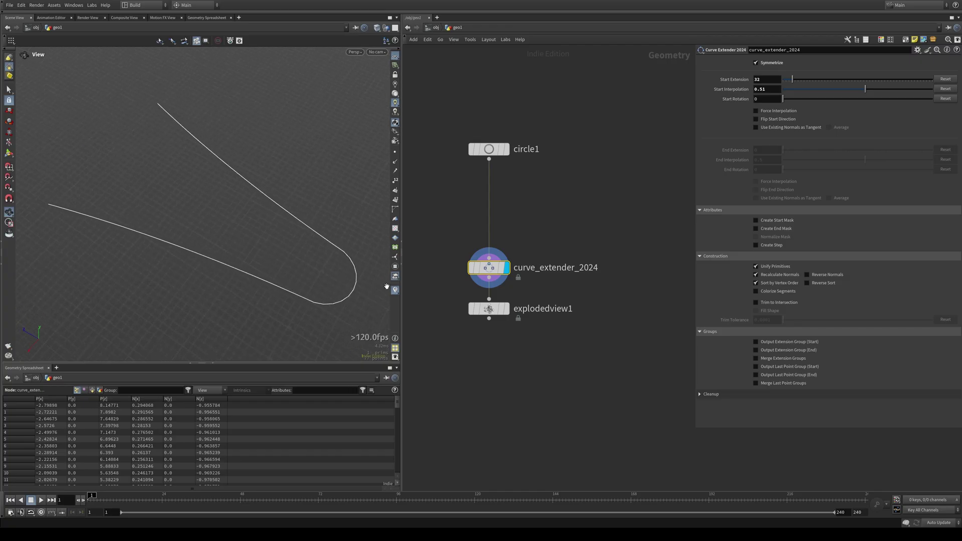
{"action": "left_click", "coordinate": [395, 267]}
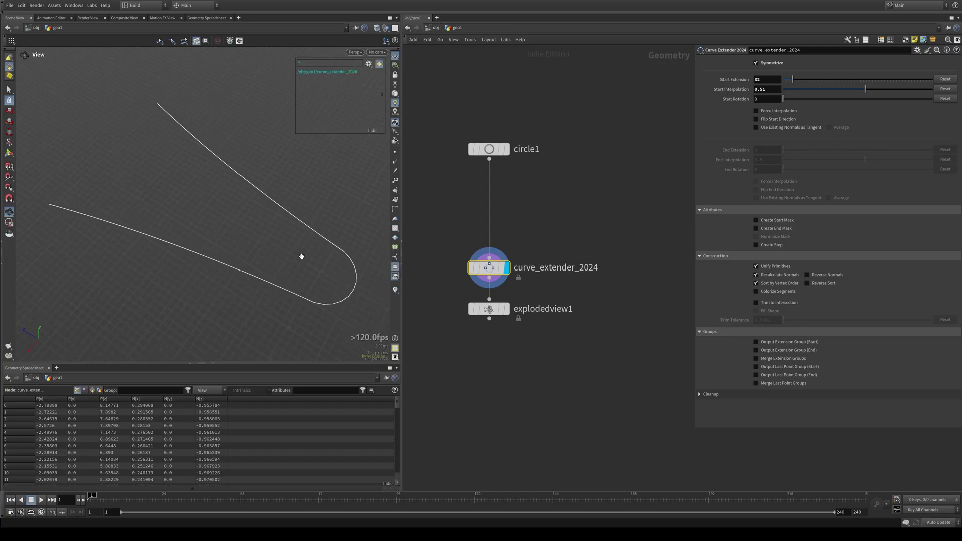
{"action": "left_click", "coordinate": [756, 342]}
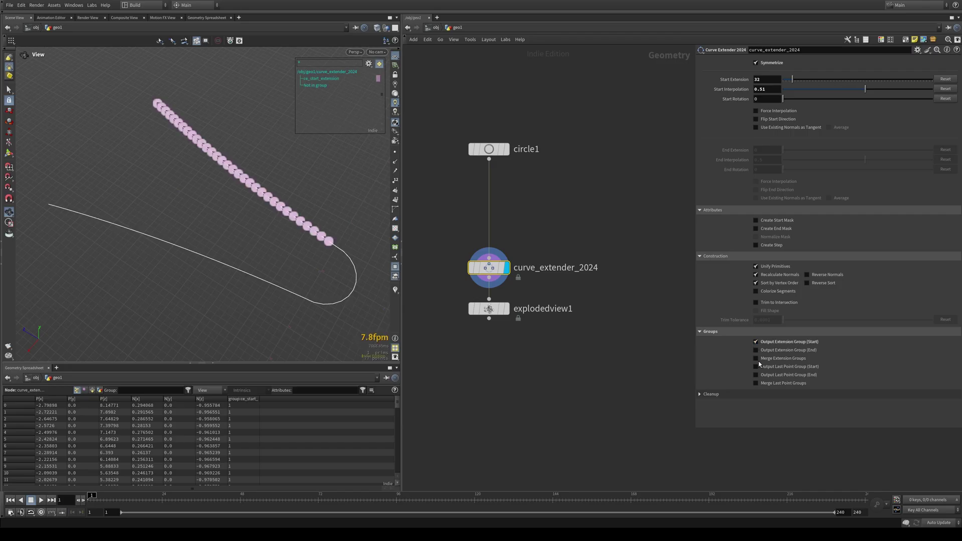
{"action": "left_click", "coordinate": [756, 350]}
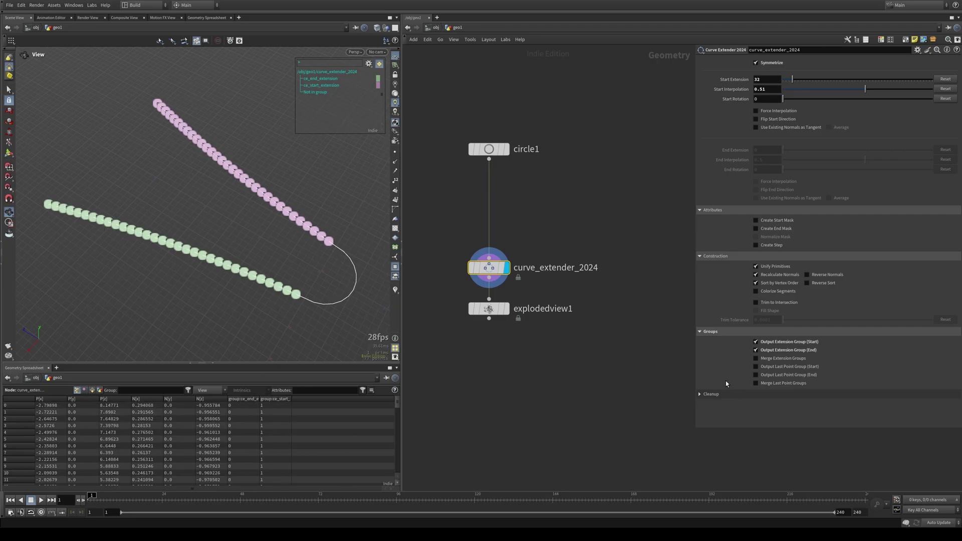
{"action": "left_click", "coordinate": [757, 359]}
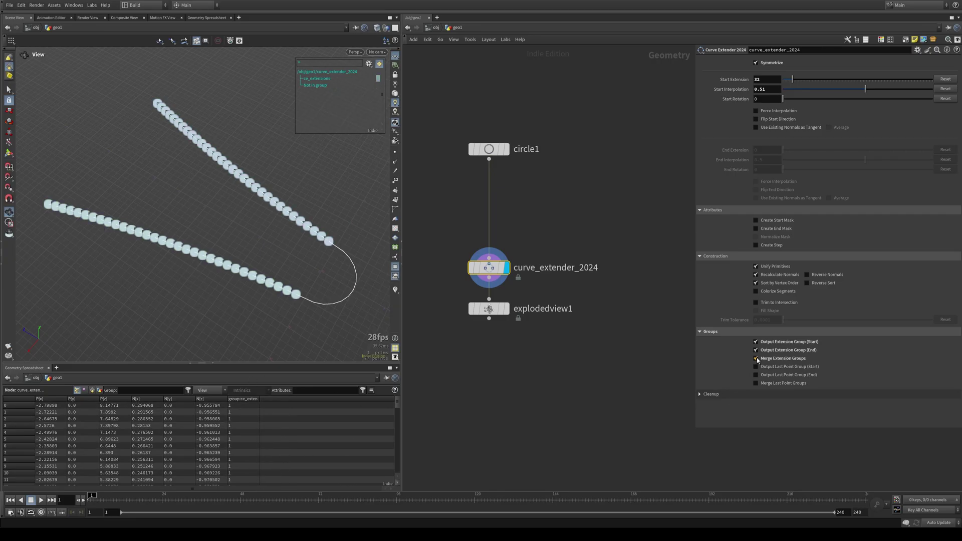
Turn off Merge Extension Groups and both Output Extension Group options.
{"action": "left_click", "coordinate": [757, 359]}
{"action": "left_click", "coordinate": [756, 351]}
{"action": "left_click", "coordinate": [757, 342]}
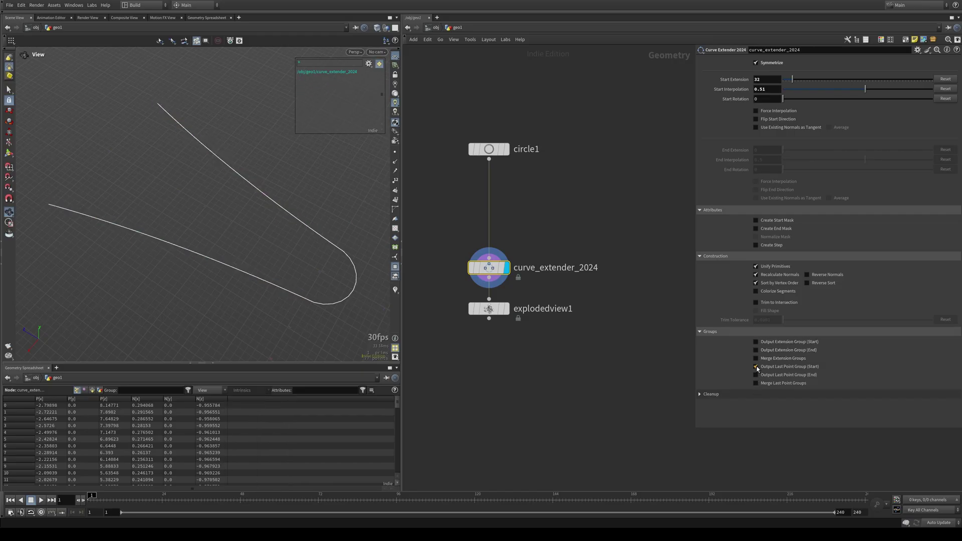
Output the last point groups for both the start and end of the curve and try merging them.
{"action": "left_click", "coordinate": [756, 367]}
{"action": "left_click", "coordinate": [756, 375]}
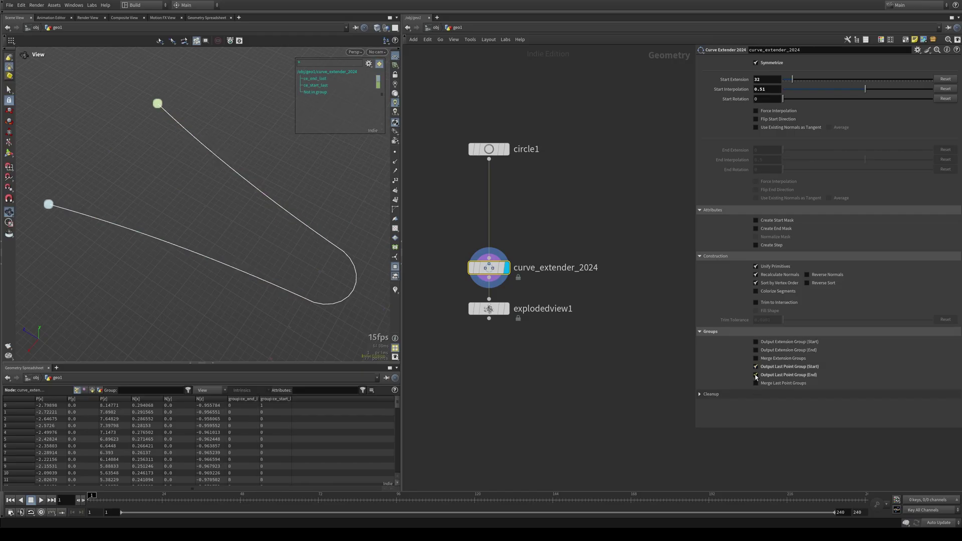
{"action": "left_click", "coordinate": [756, 384]}
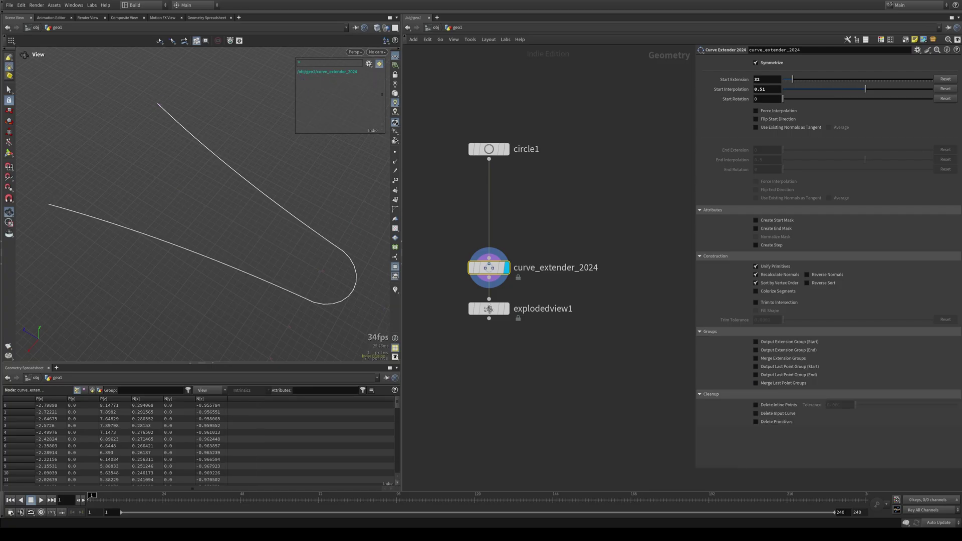
Reset the Start Interpolation of curve_extender_2024 to 0.5 while keeping Symmetrize enabled.
{"action": "scroll", "coordinate": [295, 198], "scroll_direction": "down", "scroll_amount": 1}
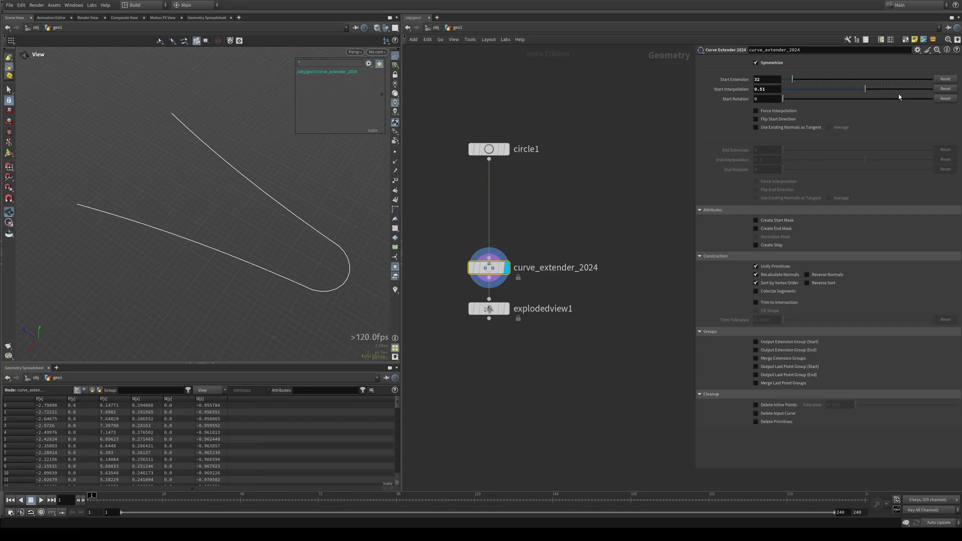
{"action": "key", "text": "ctrl+z"}
{"action": "key", "text": "ctrl+z"}
{"action": "key", "text": "ctrl+z"}
{"action": "left_click", "coordinate": [935, 89]}
{"action": "left_click_drag", "start_coordinate": [168, 196], "coordinate": [321, 231]}
{"action": "left_click", "coordinate": [775, 63]}
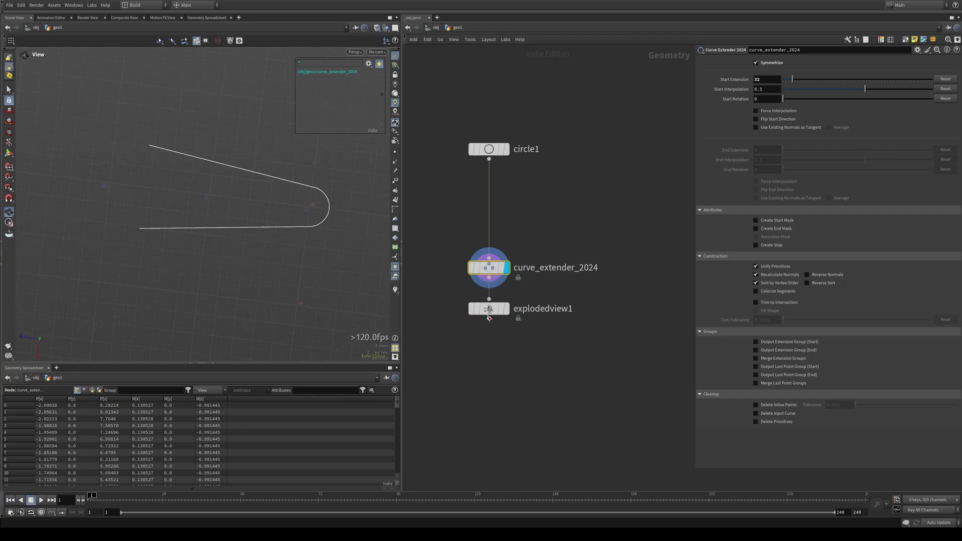
Replace explodedview1 with a second symmetrized Curve Extender 2024 using Start Extension 13, Start Interpolation 0.28 and Force Interpolation.
{"action": "left_click_drag", "start_coordinate": [466, 324], "coordinate": [566, 399]}
{"action": "key", "text": "Delete"}
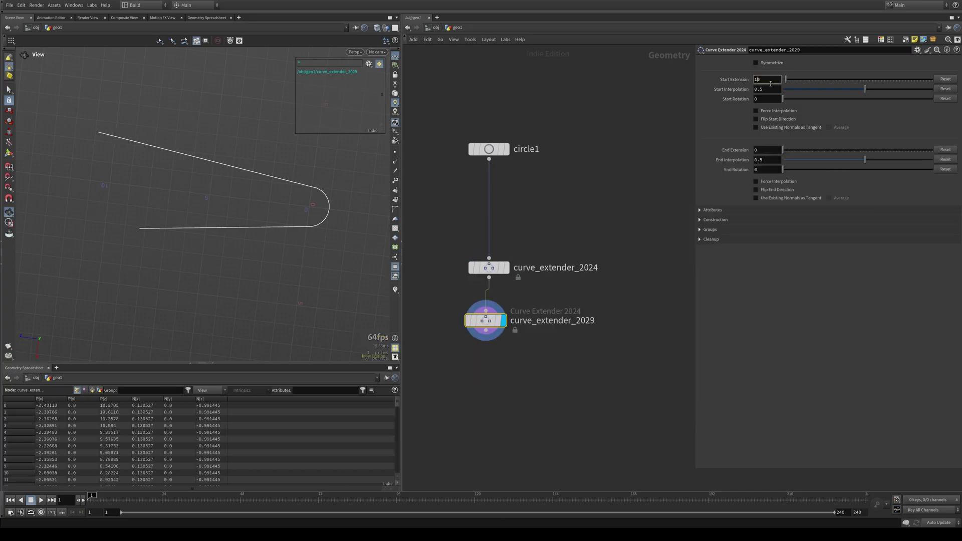
{"action": "left_click", "coordinate": [768, 60]}
{"action": "mouse_move", "coordinate": [863, 89]}
{"action": "left_mouse_down"}
{"action": "mouse_move", "coordinate": [885, 91]}
{"action": "mouse_move", "coordinate": [863, 90]}
{"action": "left_mouse_up"}
{"action": "scroll", "coordinate": [188, 219], "scroll_direction": "down", "scroll_amount": 1}
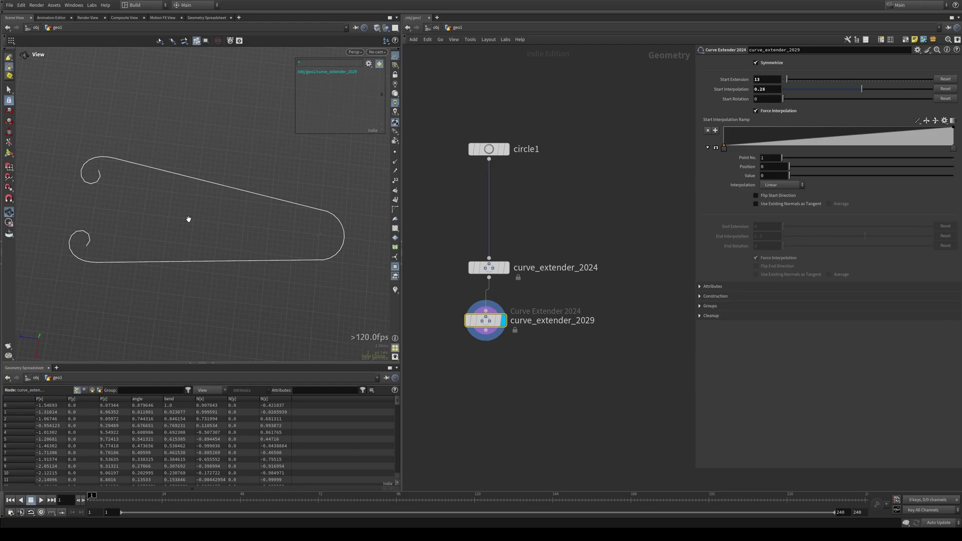
{"action": "middle_click_drag", "start_coordinate": [189, 219], "coordinate": [175, 194]}
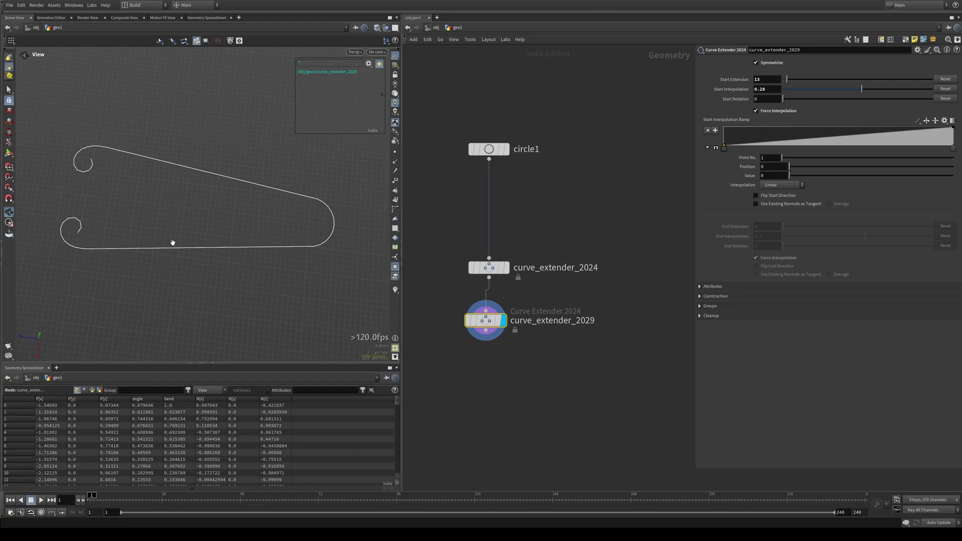
{"action": "middle_click_drag", "start_coordinate": [173, 242], "coordinate": [173, 237]}
{"action": "middle_click_drag", "start_coordinate": [549, 394], "coordinate": [589, 337]}
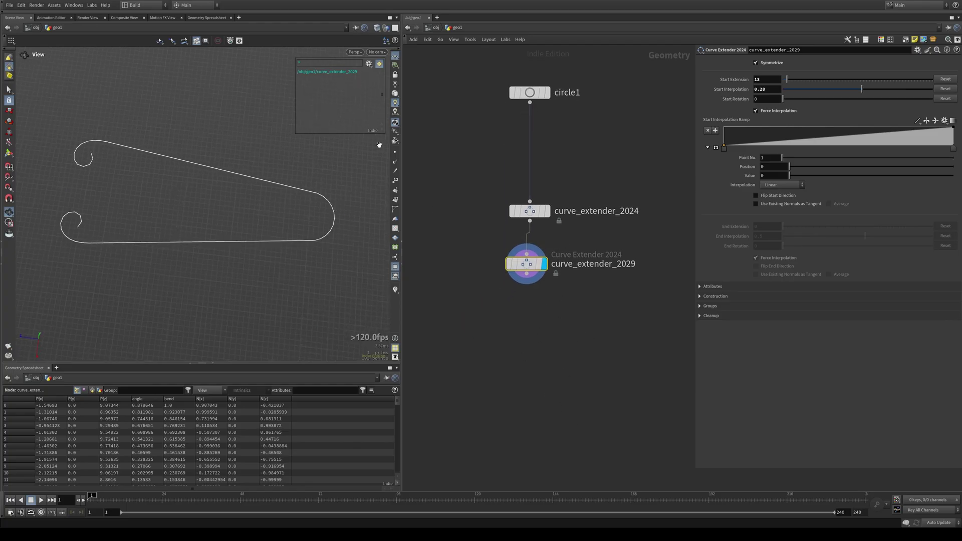
Display the curve's points and lay out the three nodes in a straight chain, with curve_extender_2029 selected.
{"action": "left_click", "coordinate": [395, 152]}
{"action": "left_click", "coordinate": [500, 337]}
{"action": "left_click_drag", "start_coordinate": [523, 266], "coordinate": [527, 257]}
{"action": "left_click", "coordinate": [519, 93]}
{"action": "key", "text": "l"}
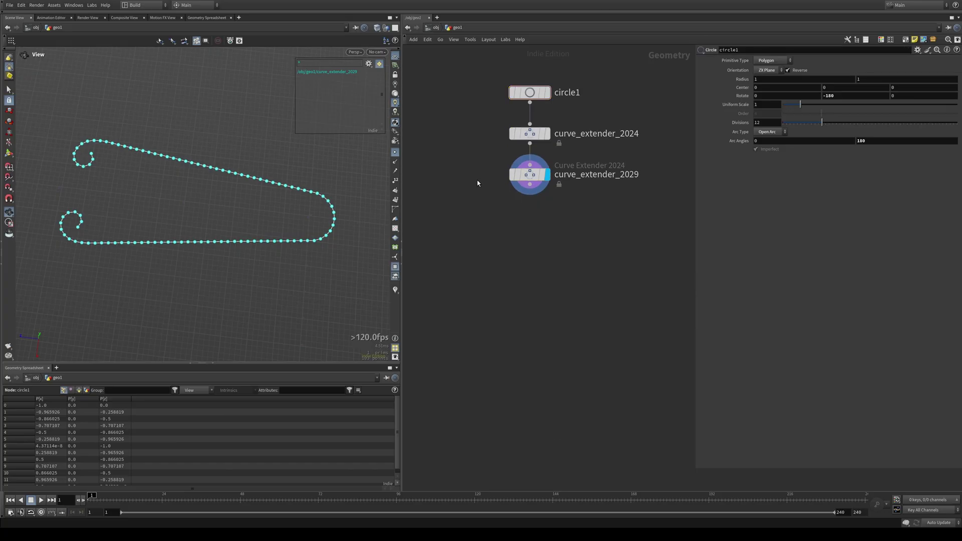
{"action": "left_click", "coordinate": [523, 176]}
{"action": "middle_click_drag", "start_coordinate": [576, 196], "coordinate": [570, 249]}
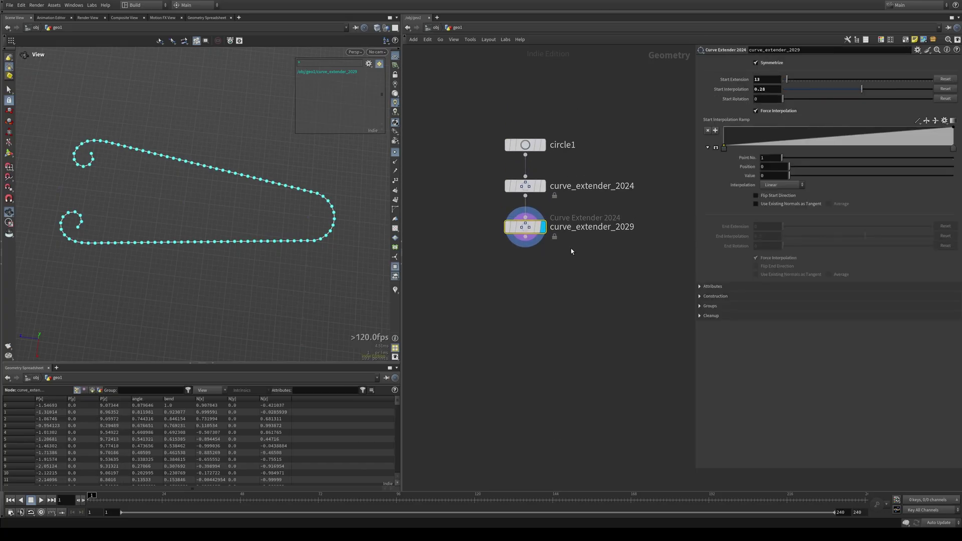
Enable Delete Inline Points in the Cleanup options of curve_extender_2029 and try Tolerance values of 0.0204 and -0.0506.
{"action": "left_click", "coordinate": [701, 314]}
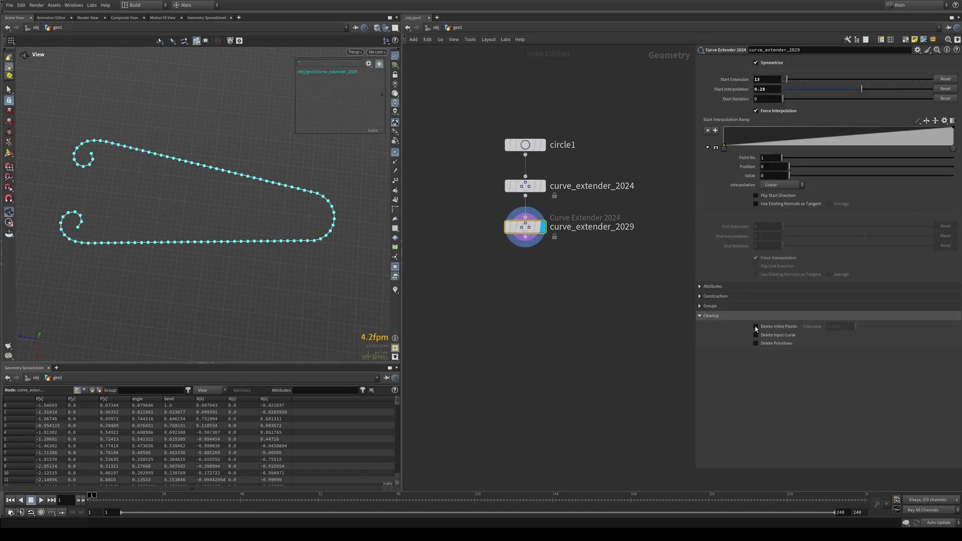
{"action": "left_click", "coordinate": [756, 328]}
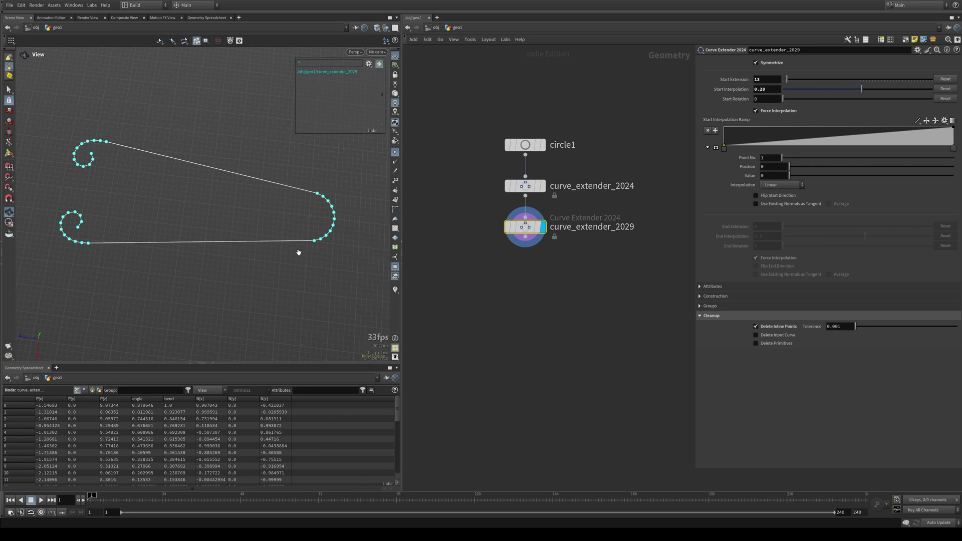
{"action": "middle_click_drag", "start_coordinate": [845, 327], "coordinate": [241, 350]}
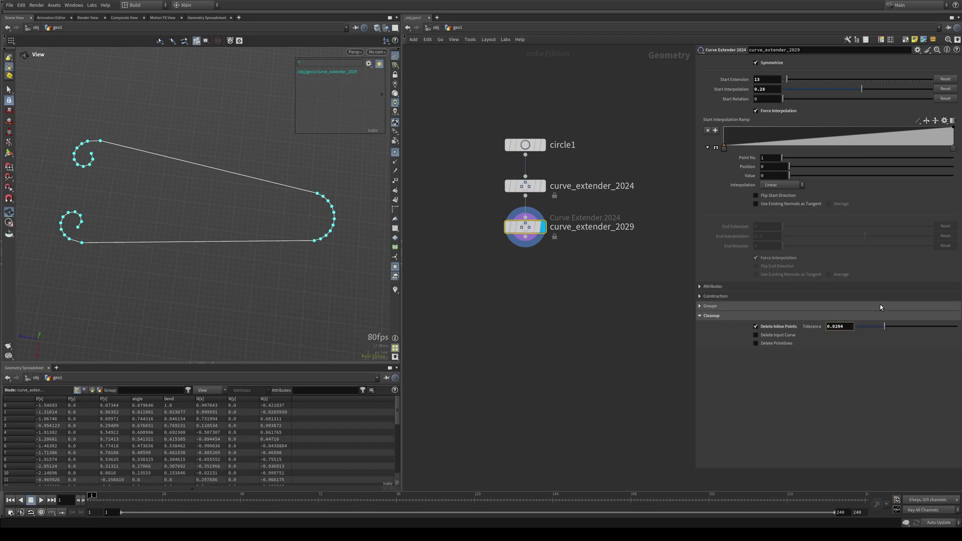
{"action": "mouse_move", "coordinate": [848, 329]}
{"action": "middle_mouse_down"}
{"action": "mouse_move", "coordinate": [927, 336]}
{"action": "mouse_move", "coordinate": [852, 326]}
{"action": "middle_mouse_up"}
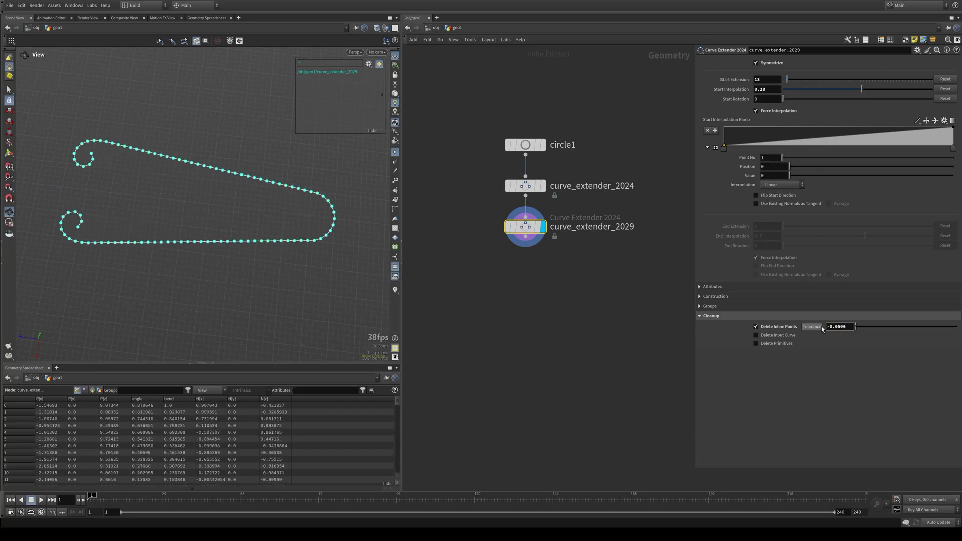
Undo the tolerance changes, then turn off Delete Inline Points and the point display.
{"action": "key", "text": "ctrl+z"}
{"action": "key", "text": "ctrl+z"}
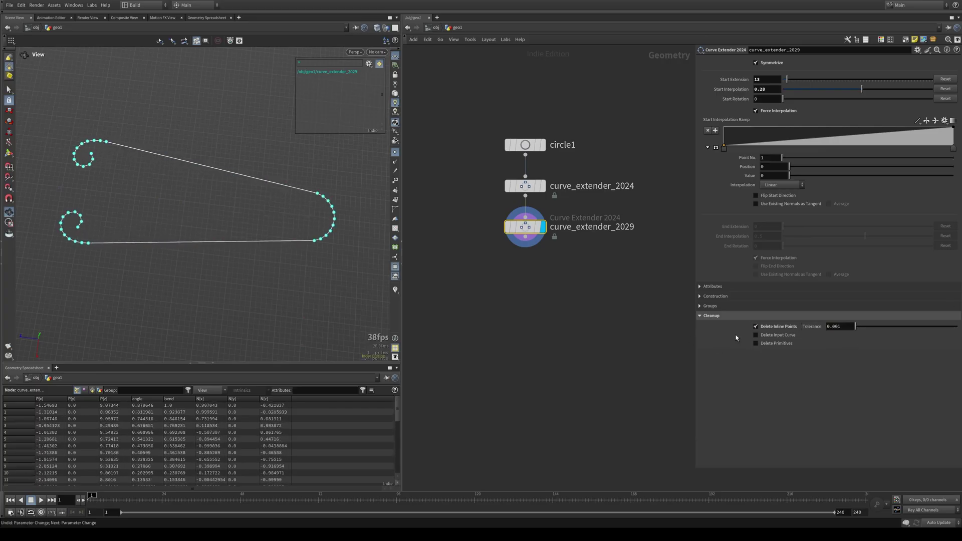
{"action": "left_click", "coordinate": [756, 327]}
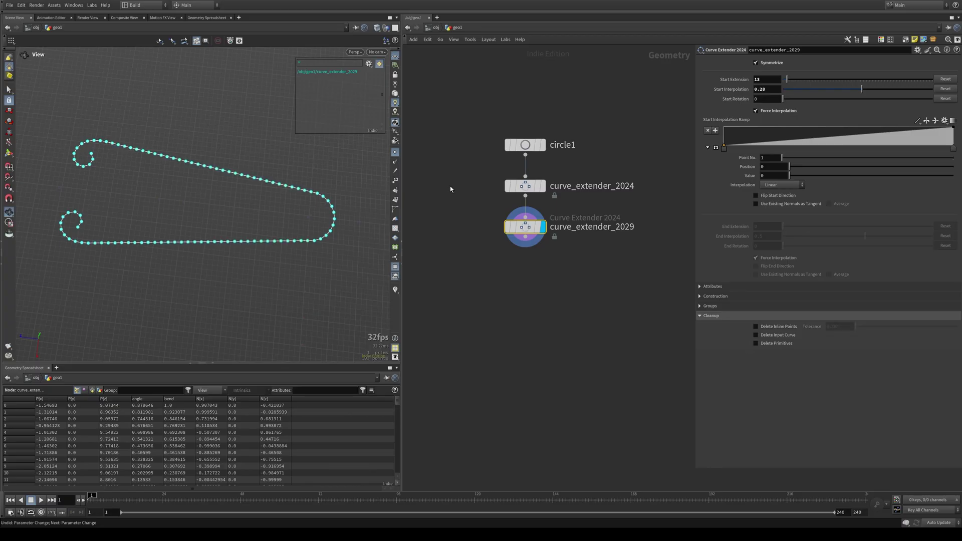
{"action": "left_click", "coordinate": [395, 152]}
{"action": "middle_click_drag", "start_coordinate": [236, 210], "coordinate": [253, 237]}
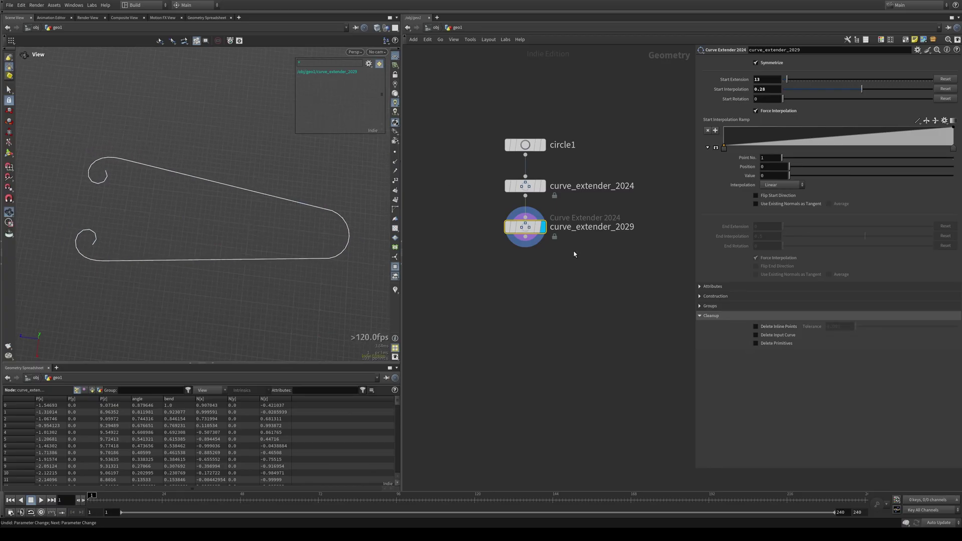
Cut curve_extender_2029 from the network and display curve_extender_2024.
{"action": "key", "text": "Up"}
{"action": "key", "text": "Up"}
{"action": "key", "text": "Down"}
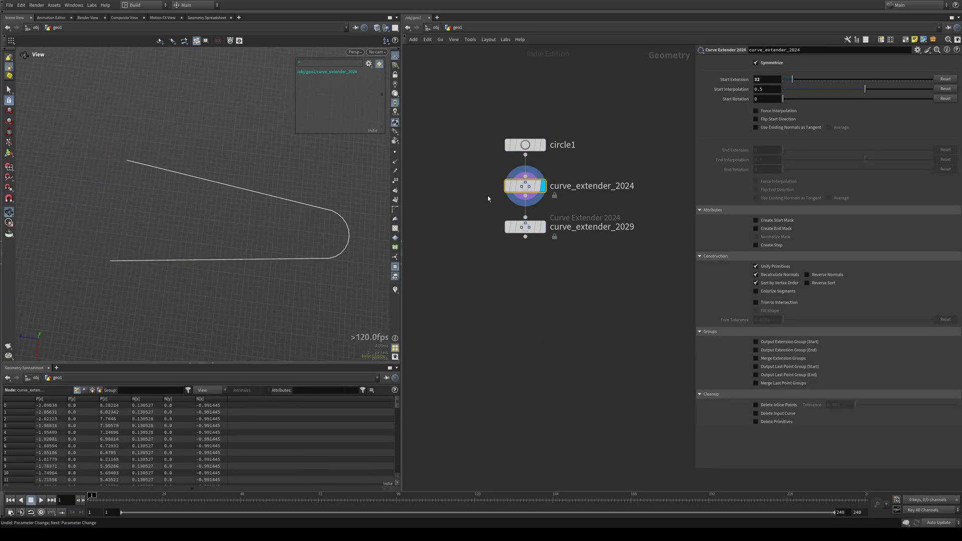
{"action": "key", "text": "Down"}
{"action": "key", "text": "ctrl+x"}
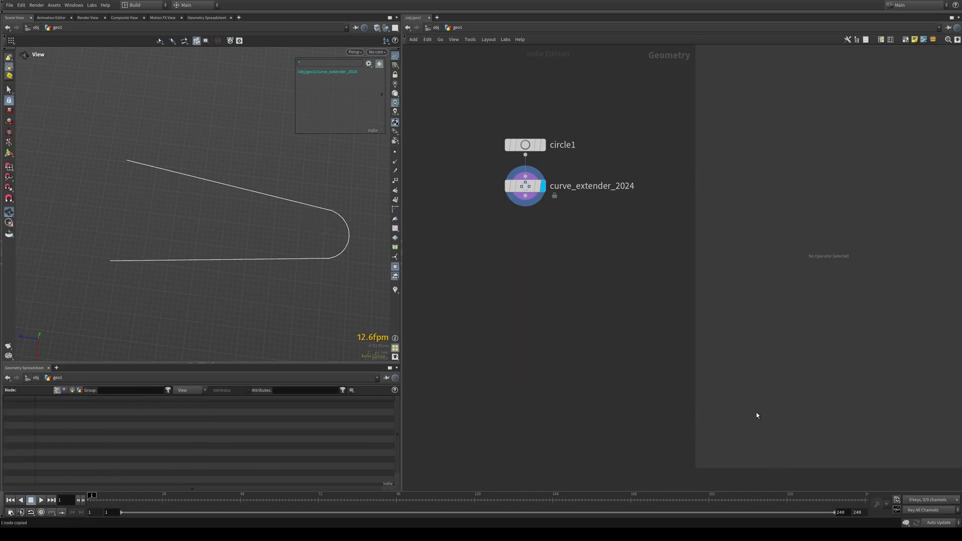
Try Delete Input Curve on curve_extender_2024 to keep only the two extensions, and turn it off again.
{"action": "left_click_drag", "start_coordinate": [476, 162], "coordinate": [532, 196]}
{"action": "left_click", "coordinate": [756, 414]}
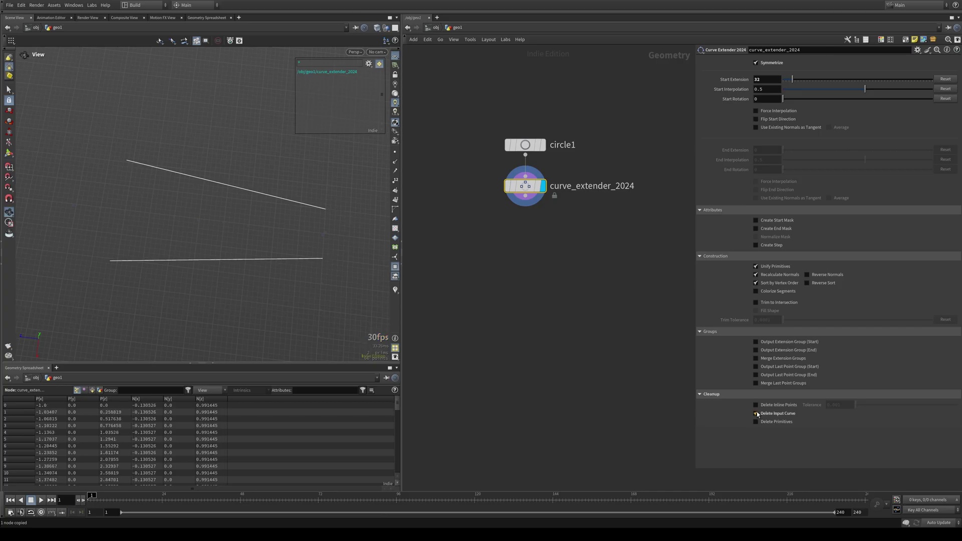
{"action": "left_click", "coordinate": [756, 413]}
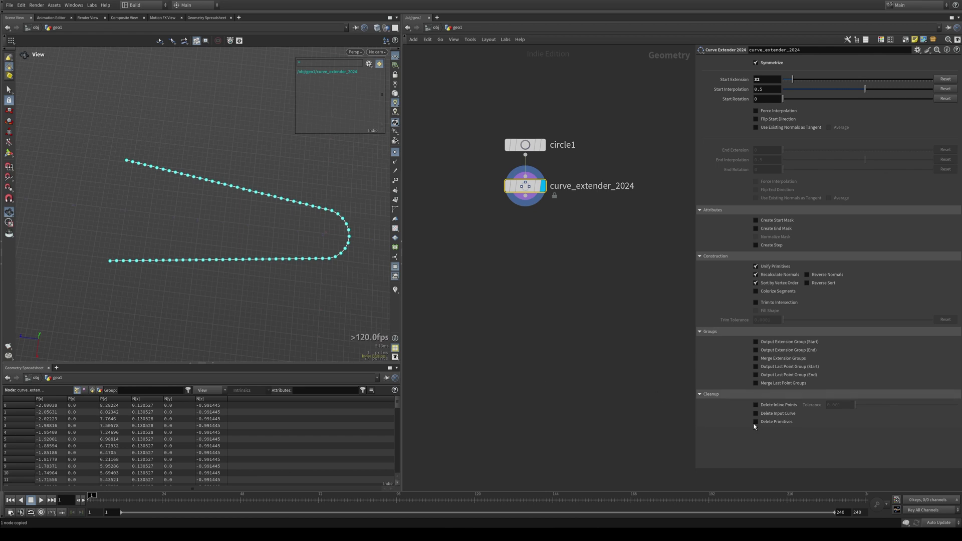
Try Delete Primitives on curve_extender_2024 to reduce the curve to bare points, and turn it off again.
{"action": "left_click", "coordinate": [756, 422]}
{"action": "left_click", "coordinate": [395, 152]}
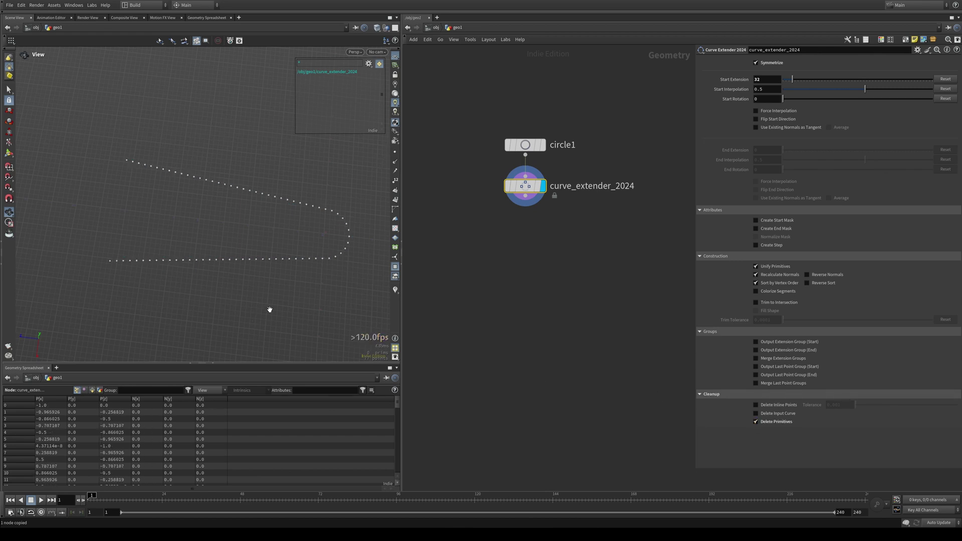
{"action": "left_click", "coordinate": [755, 422]}
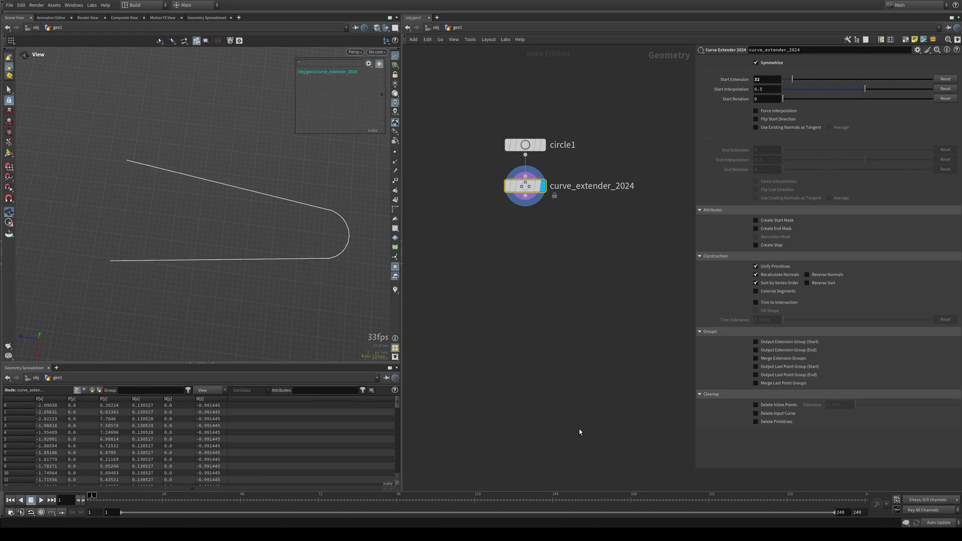
Locate the template head network containing scatter1, copytopoints1 and curve_extender_2027.
{"action": "middle_click_drag", "start_coordinate": [522, 240], "coordinate": [510, 266]}
{"action": "scroll", "coordinate": [616, 296], "scroll_direction": "down", "scroll_amount": 3}
{"action": "middle_click_drag", "start_coordinate": [614, 299], "coordinate": [484, 291]}
{"action": "middle_click_drag", "start_coordinate": [603, 285], "coordinate": [471, 297]}
{"action": "middle_click_drag", "start_coordinate": [643, 407], "coordinate": [464, 335]}
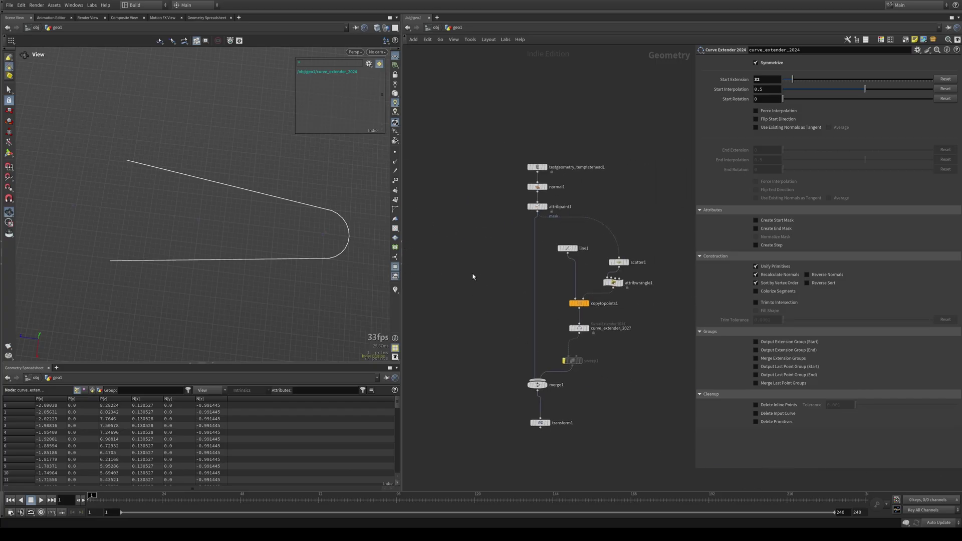
Display attribpaint1 and copytopoints1 one after the other in the template head network to inspect each stage.
{"action": "middle_click_drag", "start_coordinate": [435, 232], "coordinate": [661, 371]}
{"action": "middle_click_drag", "start_coordinate": [667, 329], "coordinate": [593, 242]}
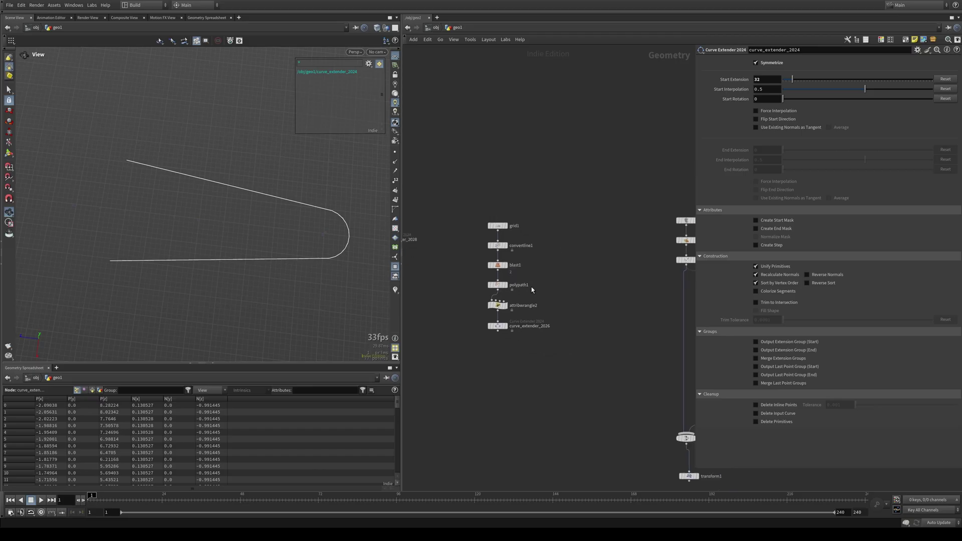
{"action": "middle_click_drag", "start_coordinate": [609, 305], "coordinate": [496, 282]}
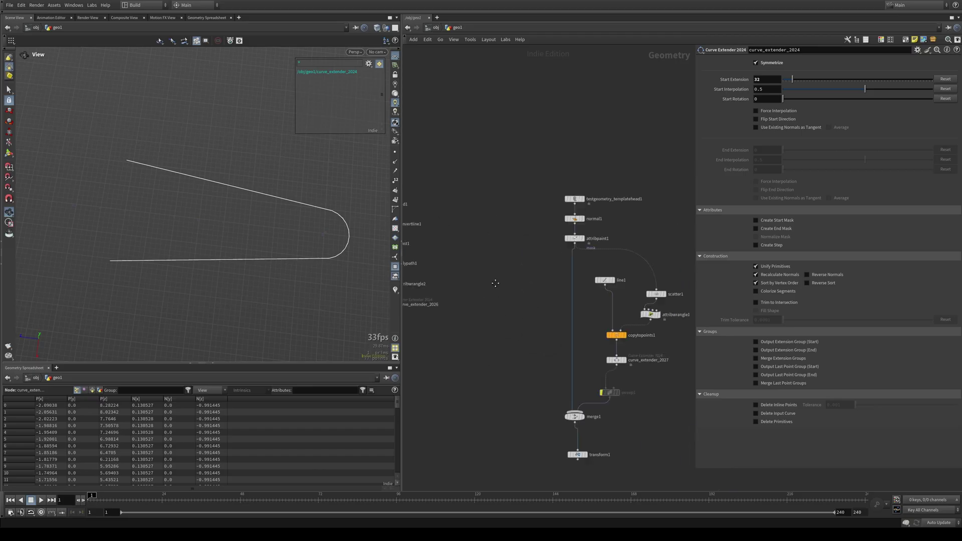
{"action": "middle_click_drag", "start_coordinate": [515, 315], "coordinate": [479, 274]}
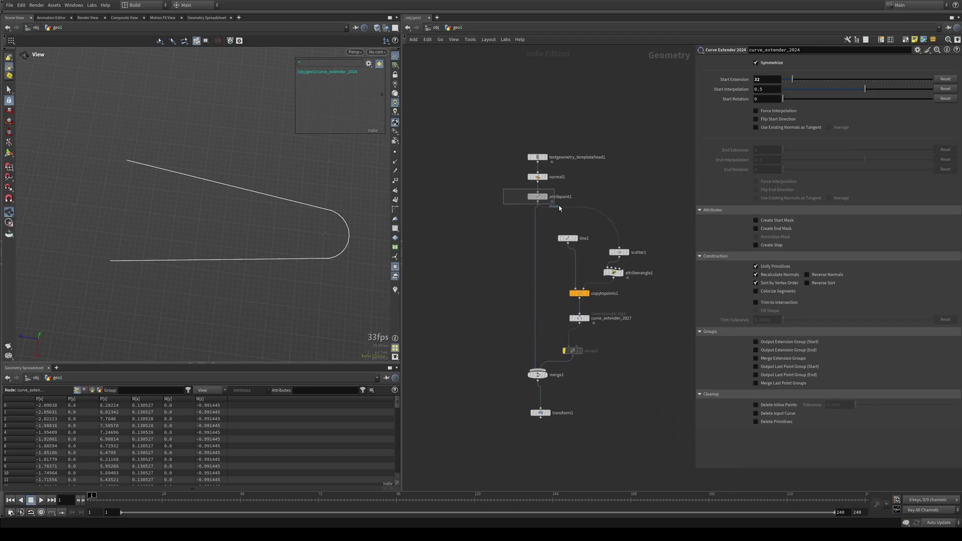
{"action": "left_click", "coordinate": [543, 197]}
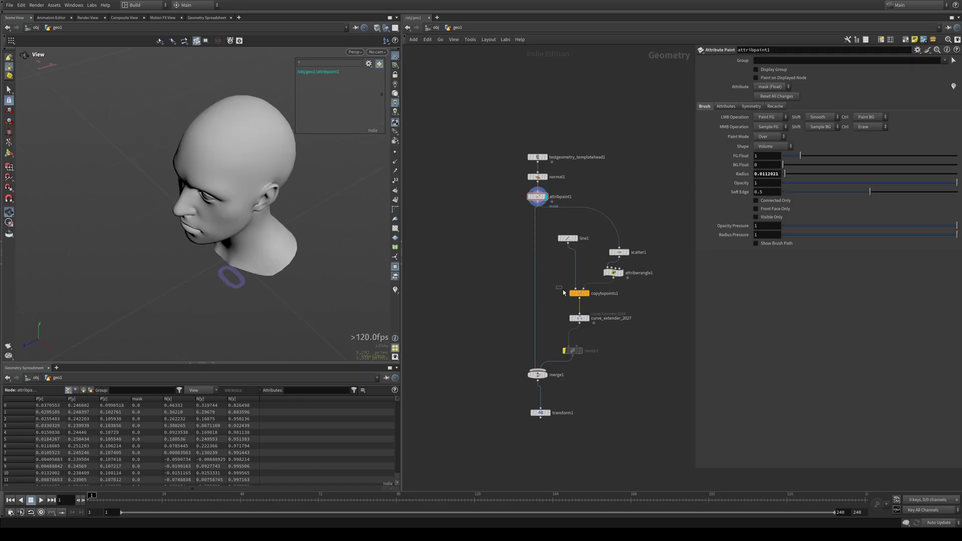
{"action": "left_click", "coordinate": [587, 293]}
{"action": "left_click_drag", "start_coordinate": [296, 170], "coordinate": [301, 273]}
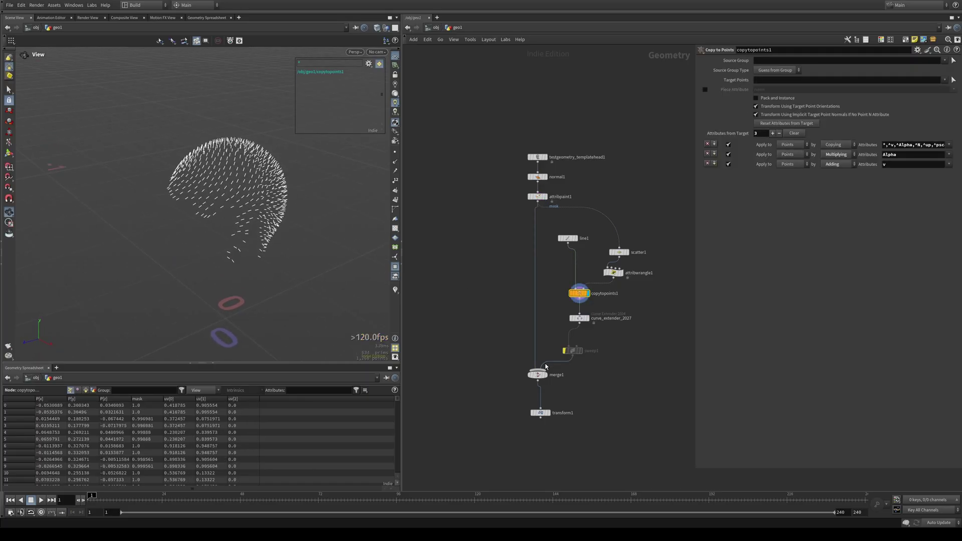
Turn off the bypass on sweep1, display transform1 and frame the head with its swept strands.
{"action": "left_click_drag", "start_coordinate": [552, 341], "coordinate": [599, 364]}
{"action": "key", "text": "b"}
{"action": "left_click", "coordinate": [547, 412]}
{"action": "key", "text": "f"}
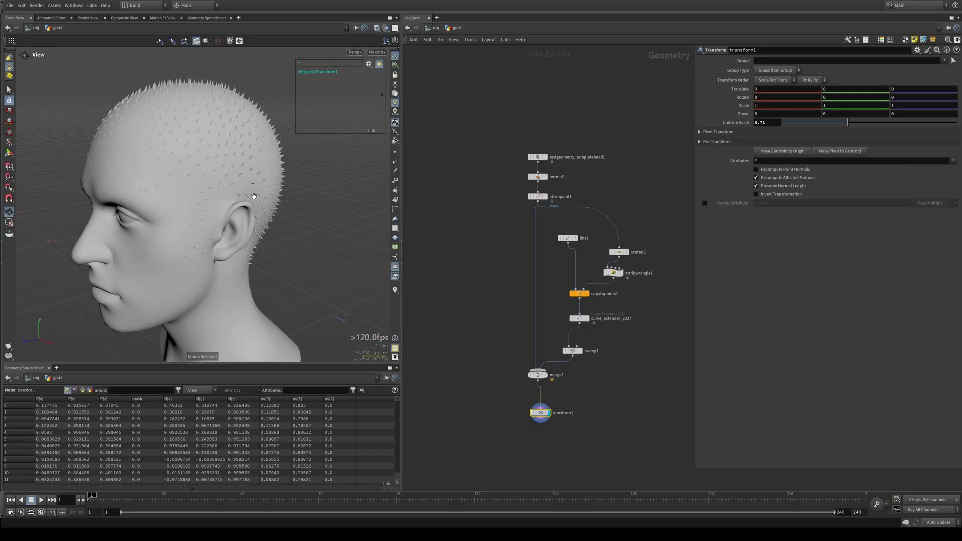
{"action": "left_click_drag", "start_coordinate": [251, 197], "coordinate": [249, 202]}
Set End Extension on curve_extender_2027 to 14 to lengthen the strands on the head.
{"action": "left_click", "coordinate": [580, 293]}
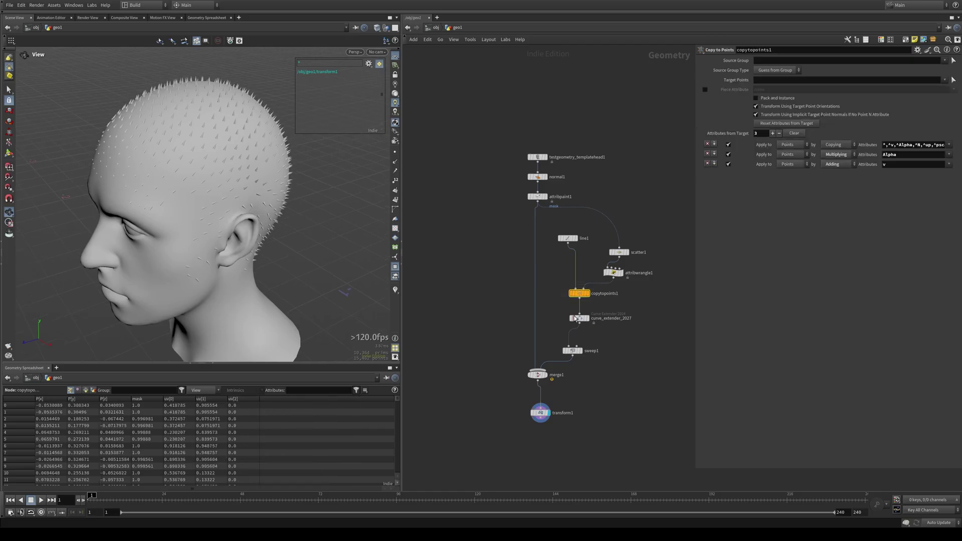
{"action": "left_click", "coordinate": [579, 318]}
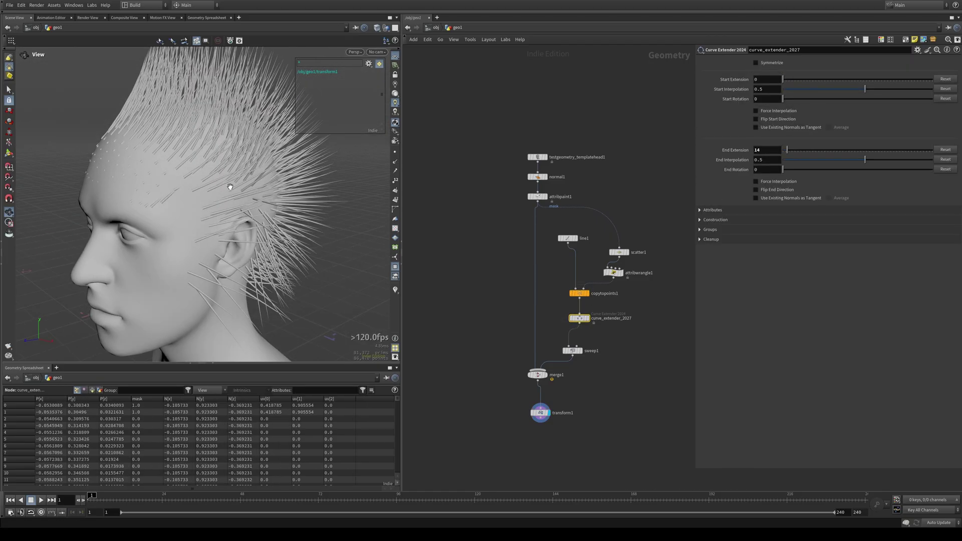
{"action": "scroll", "coordinate": [187, 208], "scroll_direction": "down", "scroll_amount": 2}
{"action": "scroll", "coordinate": [238, 226], "scroll_direction": "up", "scroll_amount": 2}
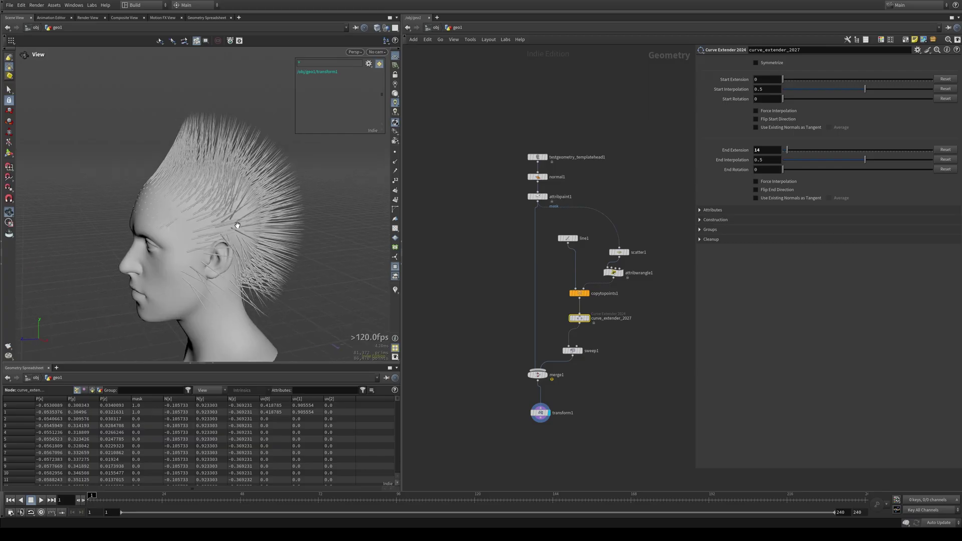
{"action": "middle_click_drag", "start_coordinate": [237, 226], "coordinate": [260, 188]}
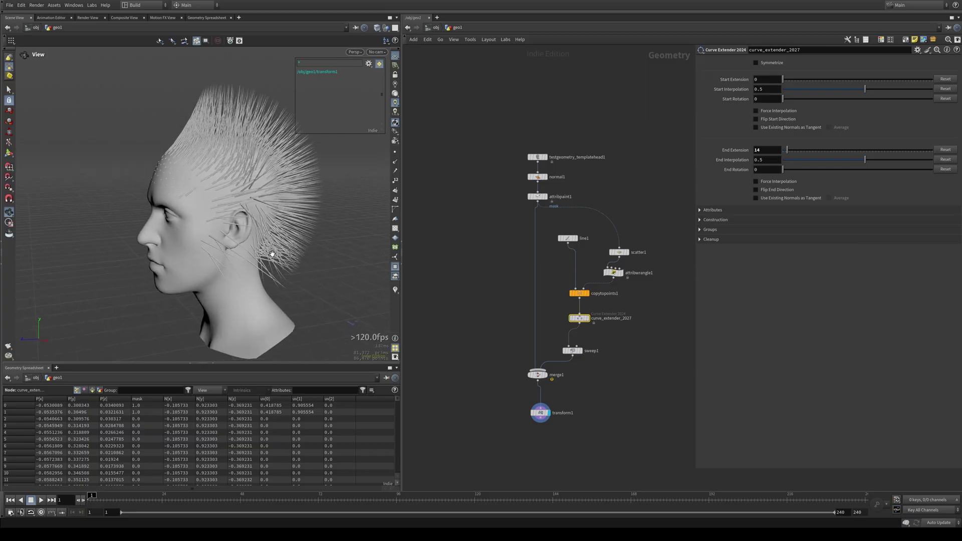
{"action": "mouse_move", "coordinate": [250, 247]}
{"action": "left_mouse_down"}
{"action": "mouse_move", "coordinate": [351, 246]}
{"action": "mouse_move", "coordinate": [248, 242]}
{"action": "left_mouse_up"}
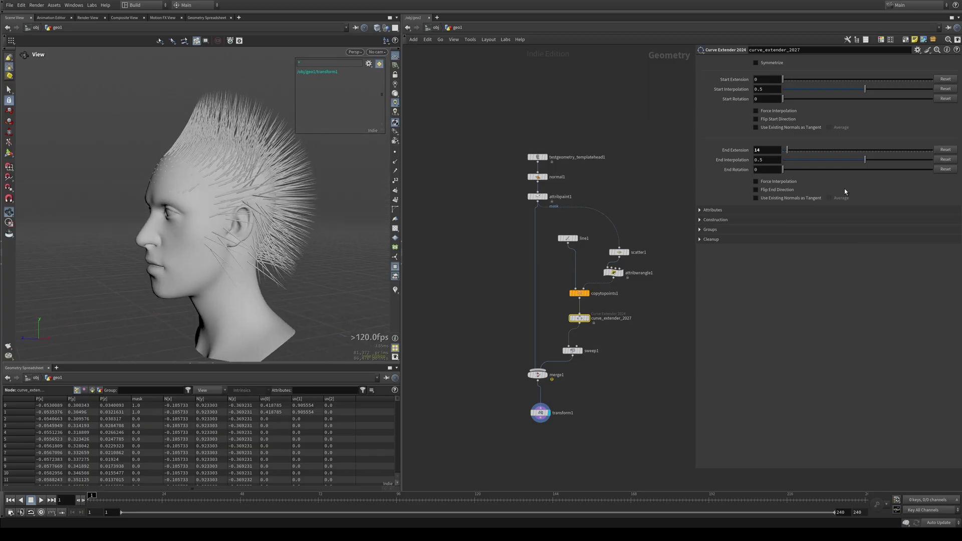
Enable end Force Interpolation on curve_extender_2027, set End Interpolation to 0.26 and inspect the curled strands from several sides.
{"action": "left_click", "coordinate": [756, 181]}
{"action": "mouse_move", "coordinate": [860, 160]}
{"action": "left_mouse_down"}
{"action": "mouse_move", "coordinate": [852, 162]}
{"action": "mouse_move", "coordinate": [862, 161]}
{"action": "left_mouse_up"}
{"action": "left_click_drag", "start_coordinate": [160, 200], "coordinate": [313, 184]}
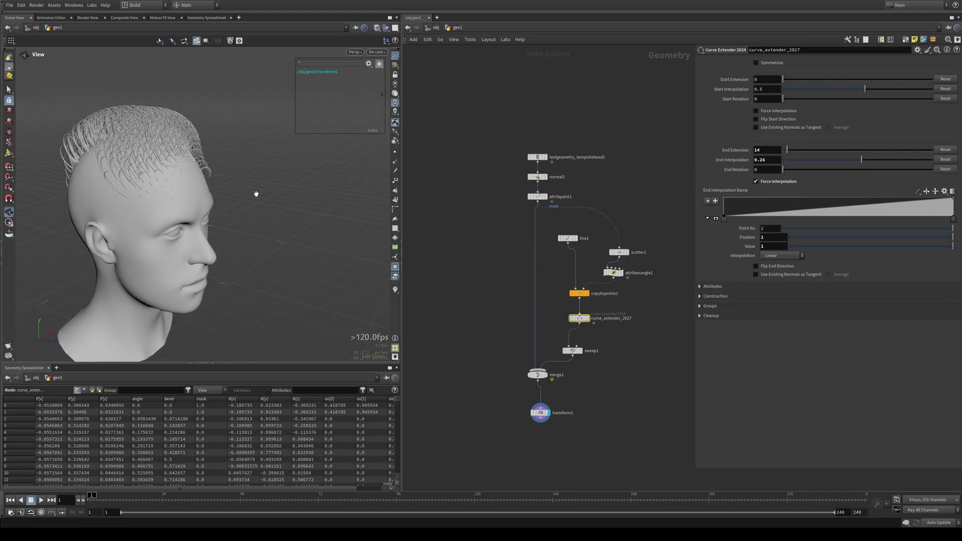
{"action": "left_click_drag", "start_coordinate": [256, 194], "coordinate": [175, 193]}
{"action": "left_click_drag", "start_coordinate": [235, 234], "coordinate": [247, 204]}
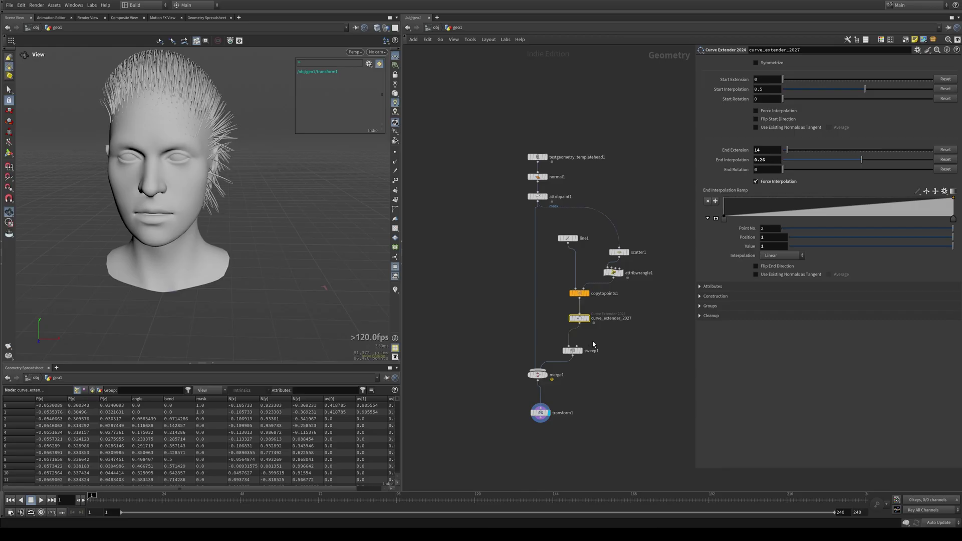
Open the internal network of curve_extender_2027 and examine its start and end extension branches.
{"action": "middle_click_drag", "start_coordinate": [617, 342], "coordinate": [580, 350]}
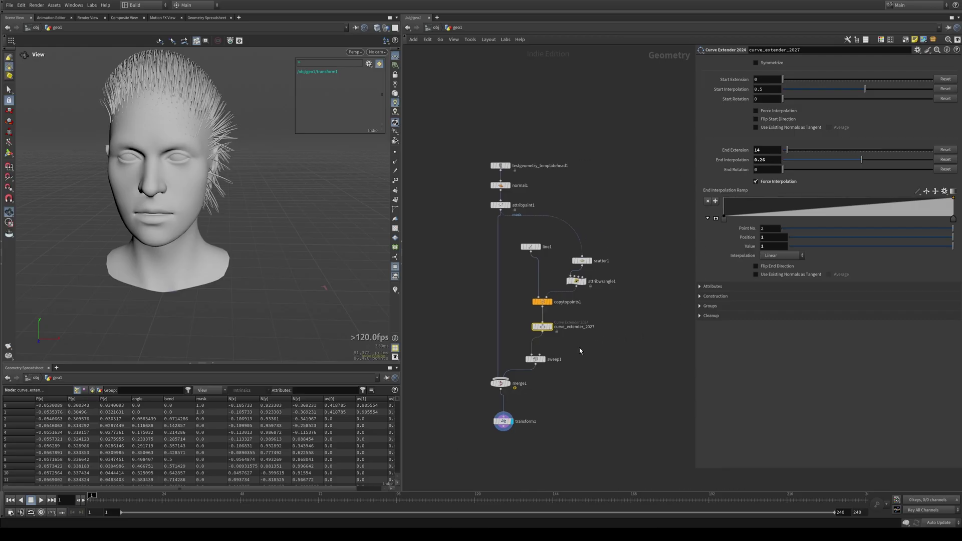
{"action": "scroll", "coordinate": [527, 326], "scroll_direction": "up", "scroll_amount": 3}
{"action": "mouse_move", "coordinate": [516, 318]}
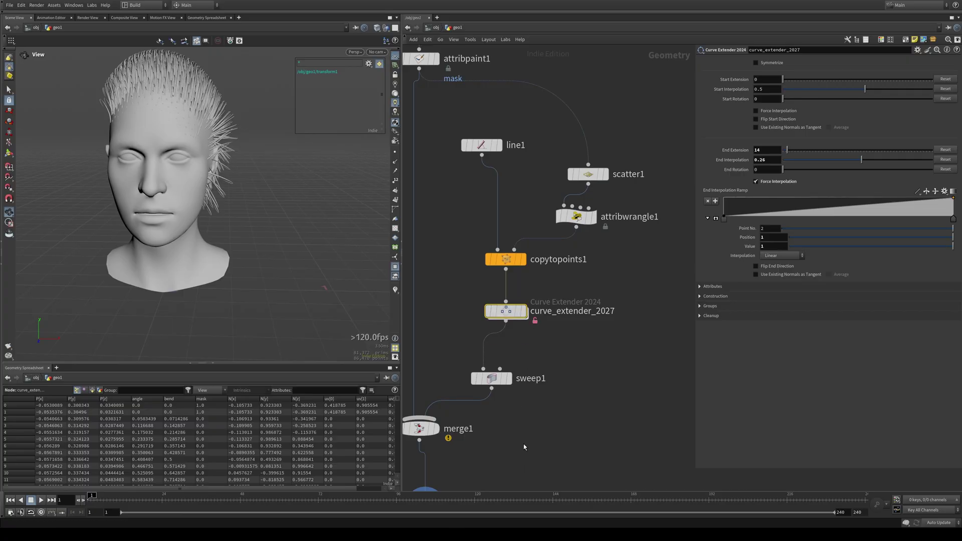
{"action": "double_click", "coordinate": [505, 311]}
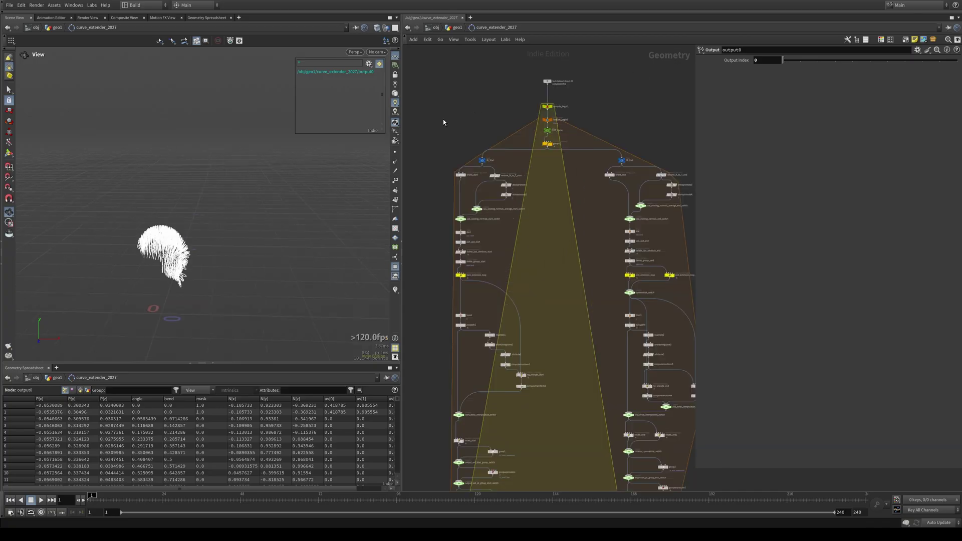
{"action": "scroll", "coordinate": [446, 118], "scroll_direction": "down", "scroll_amount": 3}
{"action": "middle_click_drag", "start_coordinate": [436, 154], "coordinate": [480, 86]}
{"action": "left_click_drag", "start_coordinate": [480, 87], "coordinate": [551, 334]}
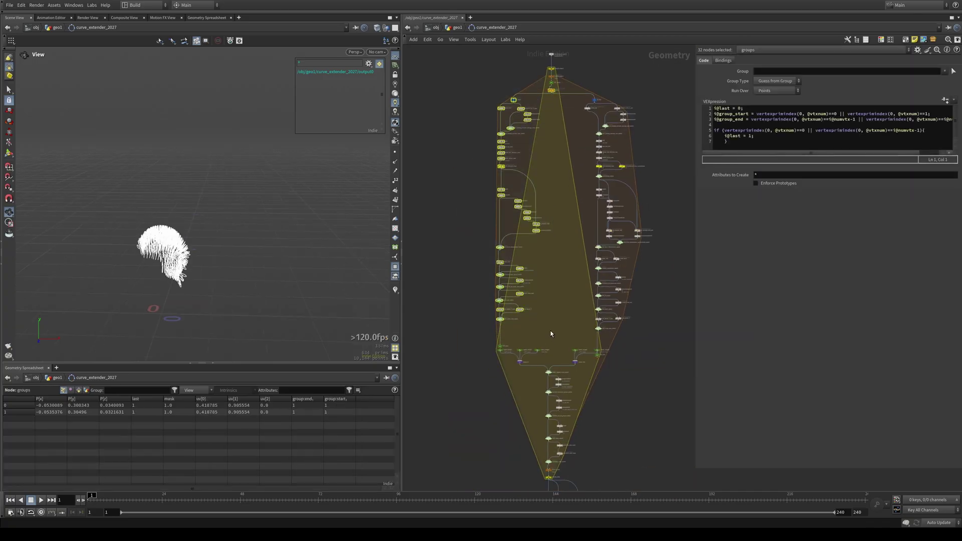
{"action": "left_click_drag", "start_coordinate": [585, 65], "coordinate": [671, 362]}
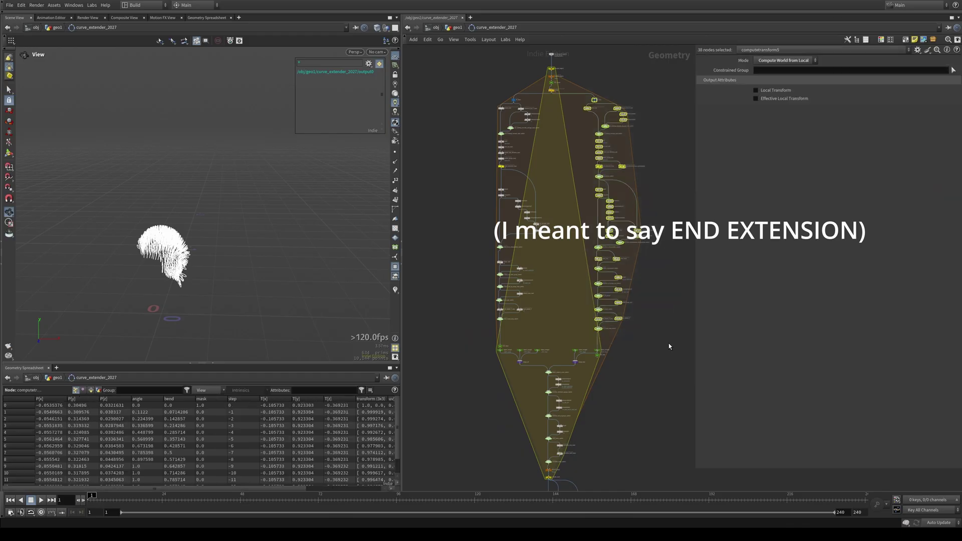
Review the VEX code of the start_extension_loop wrangle in the start branch.
{"action": "scroll", "coordinate": [474, 274], "scroll_direction": "up", "scroll_amount": 5}
{"action": "scroll", "coordinate": [474, 274], "scroll_direction": "up", "scroll_amount": 3}
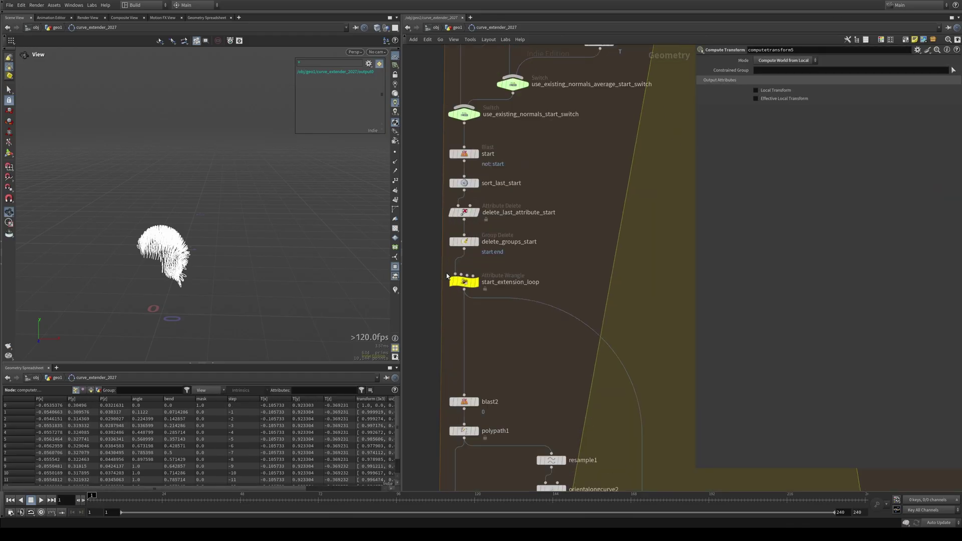
{"action": "left_click", "coordinate": [469, 281]}
{"action": "scroll", "coordinate": [849, 199], "scroll_direction": "down", "scroll_amount": 6}
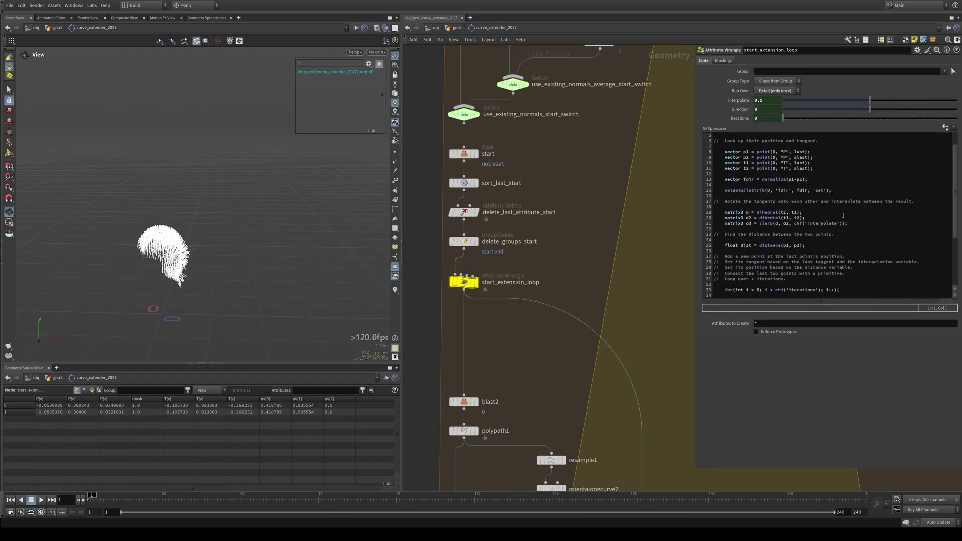
{"action": "scroll", "coordinate": [848, 200], "scroll_direction": "up", "scroll_amount": 6}
{"action": "key", "text": "h"}
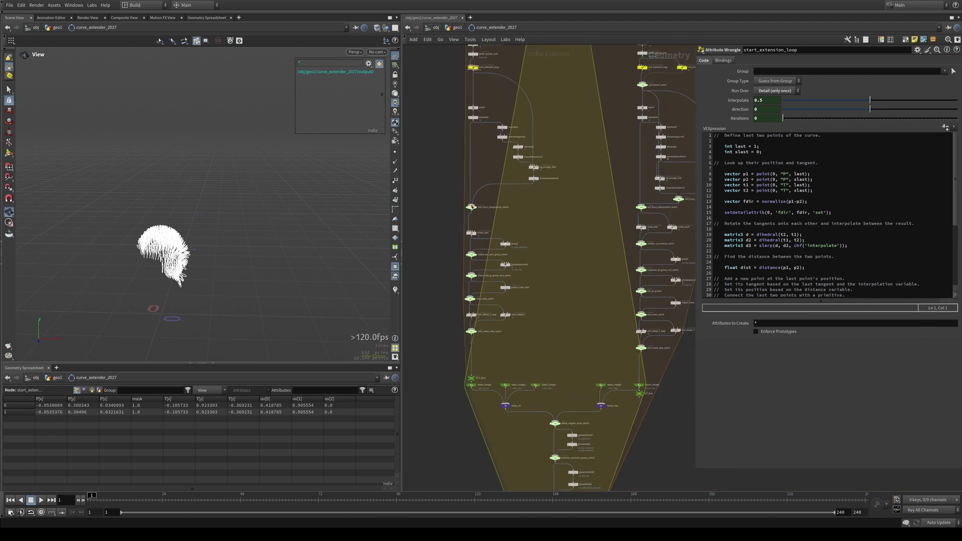
Examine the rest of the internal network down to the output node and return to geo1.
{"action": "middle_click_drag", "start_coordinate": [504, 329], "coordinate": [473, 106]}
{"action": "scroll", "coordinate": [547, 357], "scroll_direction": "down", "scroll_amount": 10}
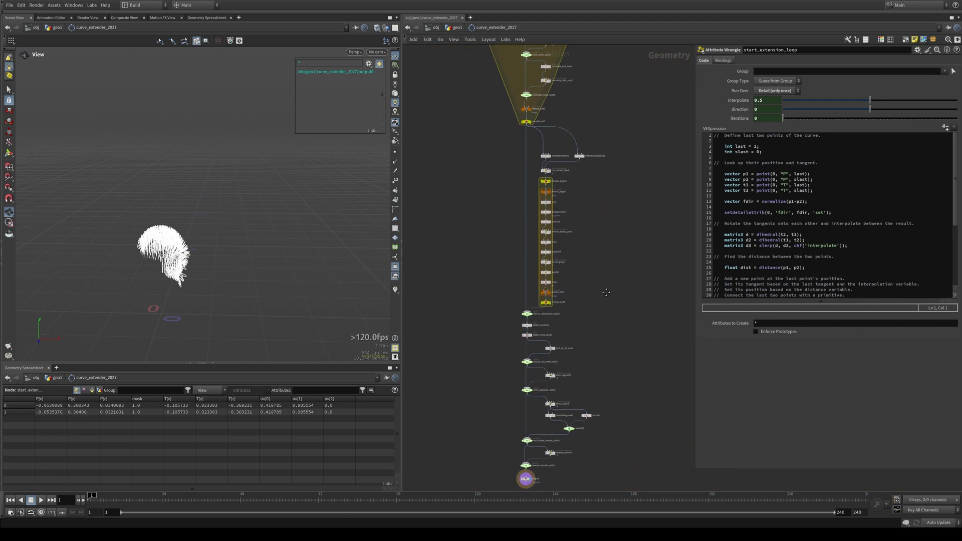
{"action": "middle_click_drag", "start_coordinate": [615, 107], "coordinate": [571, 451]}
{"action": "middle_click_drag", "start_coordinate": [471, 61], "coordinate": [499, 301]}
{"action": "scroll", "coordinate": [498, 280], "scroll_direction": "down", "scroll_amount": 3}
{"action": "middle_click_drag", "start_coordinate": [501, 215], "coordinate": [541, 202]}
{"action": "scroll", "coordinate": [536, 320], "scroll_direction": "down", "scroll_amount": 3}
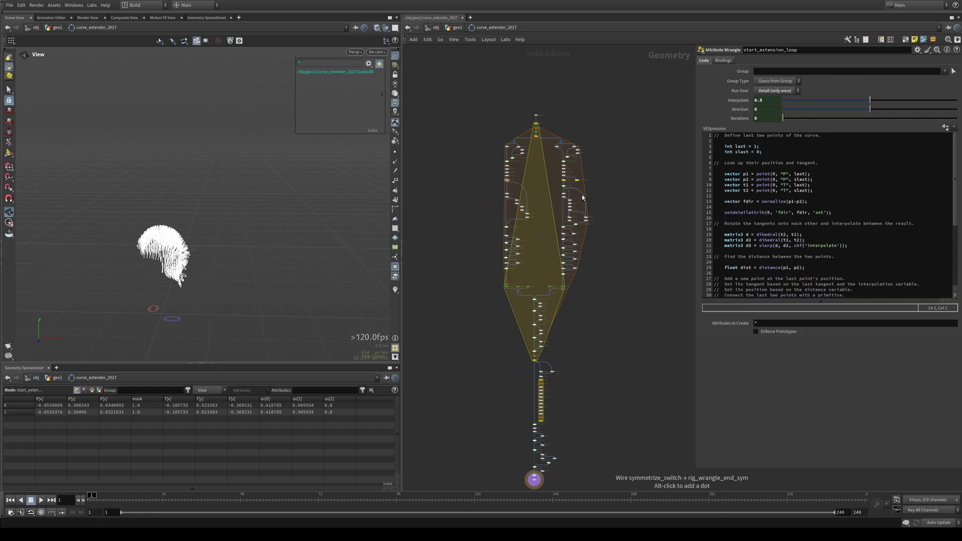
{"action": "scroll", "coordinate": [581, 195], "scroll_direction": "up", "scroll_amount": 2}
{"action": "left_click", "coordinate": [457, 28]}
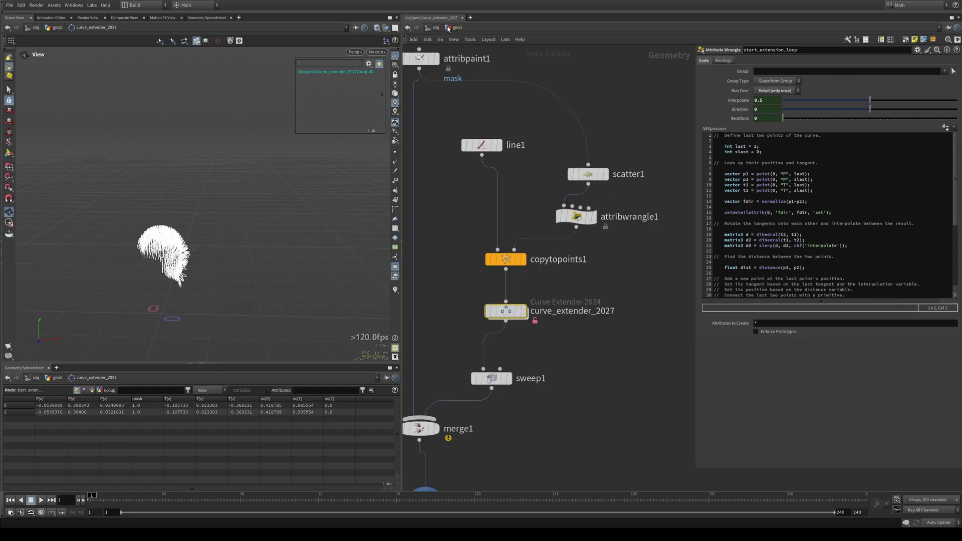
Inspect the finished hair on the head, then automatically lay out the merge1 and transform1 nodes.
{"action": "left_click_drag", "start_coordinate": [179, 227], "coordinate": [212, 337]}
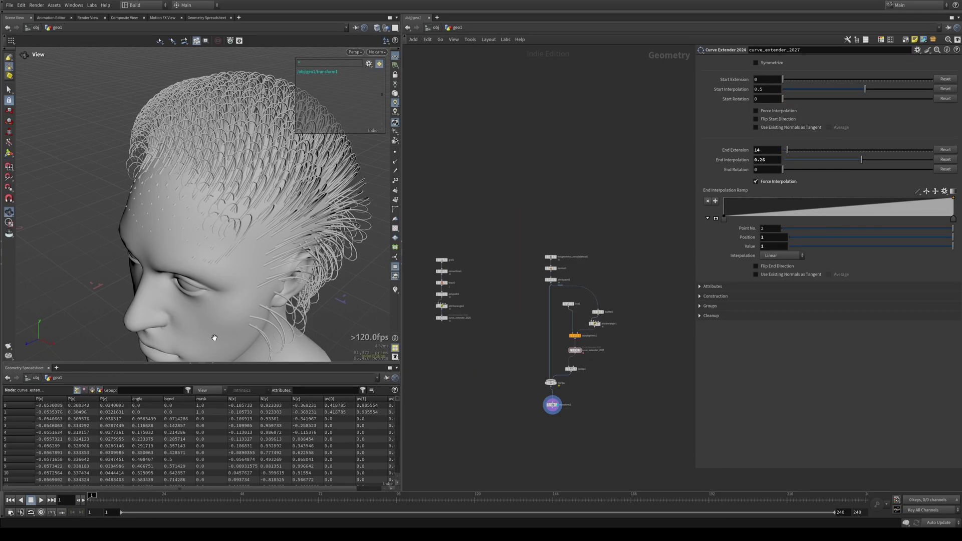
{"action": "scroll", "coordinate": [259, 282], "scroll_direction": "down", "scroll_amount": 3}
{"action": "left_click_drag", "start_coordinate": [240, 296], "coordinate": [210, 255]}
{"action": "mouse_move", "coordinate": [210, 256]}
{"action": "middle_mouse_down"}
{"action": "mouse_move", "coordinate": [203, 293]}
{"action": "mouse_move", "coordinate": [212, 238]}
{"action": "middle_mouse_up"}
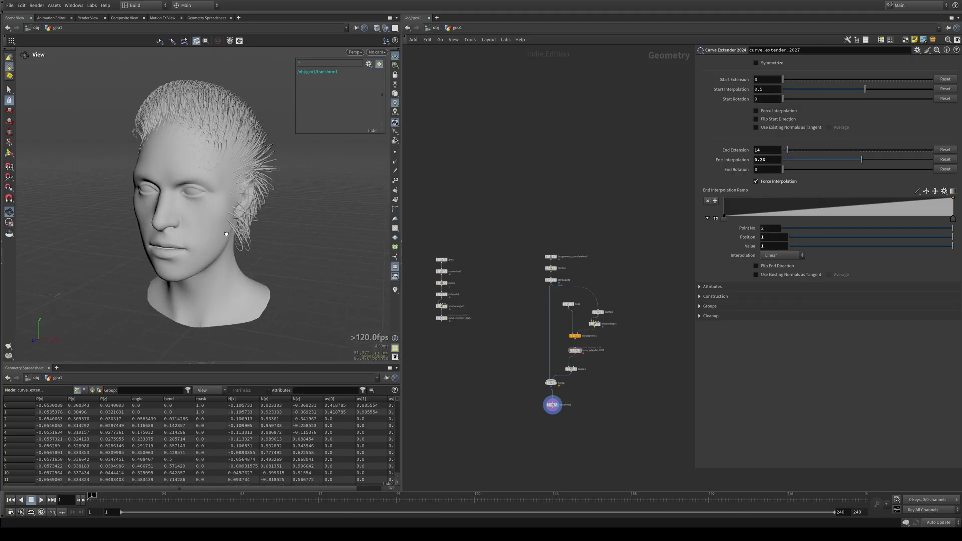
{"action": "middle_click_drag", "start_coordinate": [610, 398], "coordinate": [612, 341]}
{"action": "left_click_drag", "start_coordinate": [578, 384], "coordinate": [540, 325]}
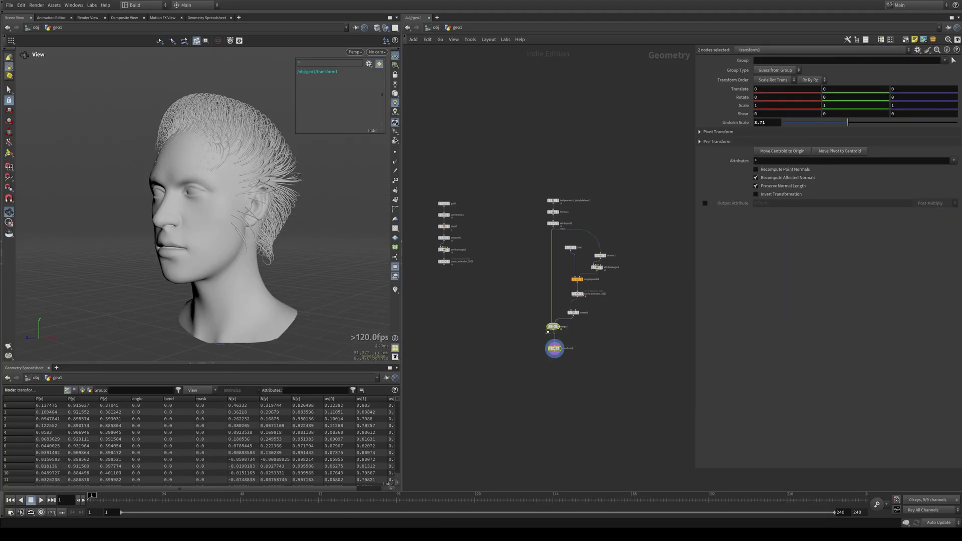
{"action": "key", "text": "l"}
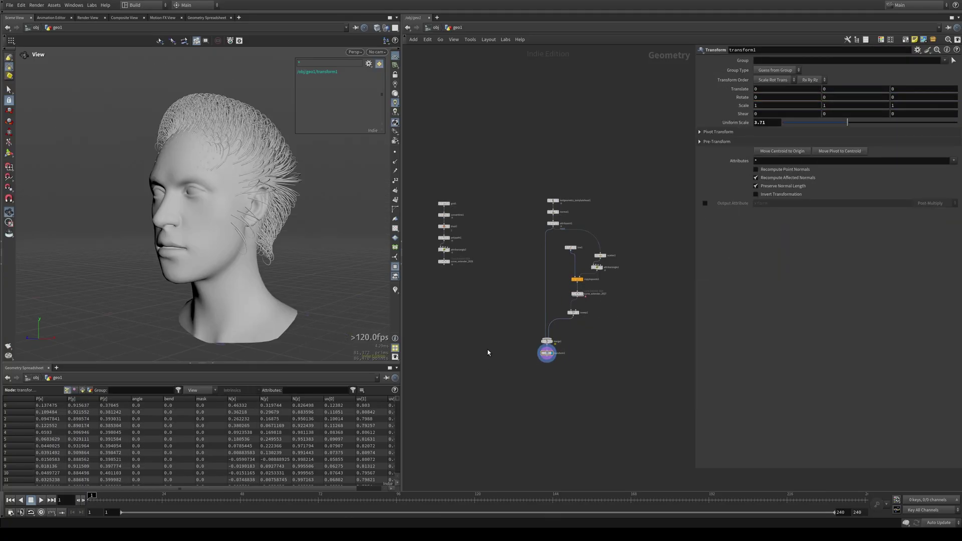
Locate the circle1 network and select circle1 to show its parameters.
{"action": "middle_click_drag", "start_coordinate": [470, 294], "coordinate": [610, 344]}
{"action": "middle_click_drag", "start_coordinate": [561, 304], "coordinate": [568, 354]}
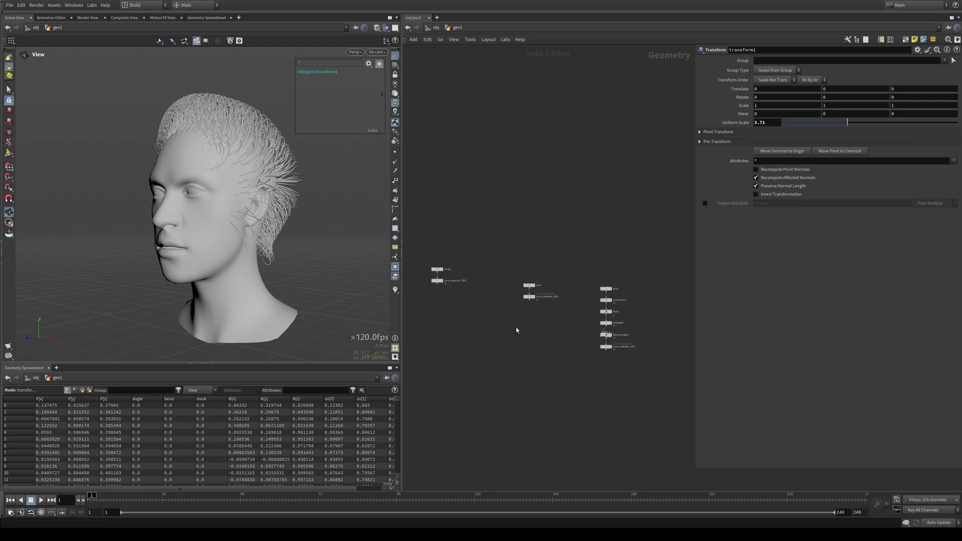
{"action": "left_click", "coordinate": [437, 269]}
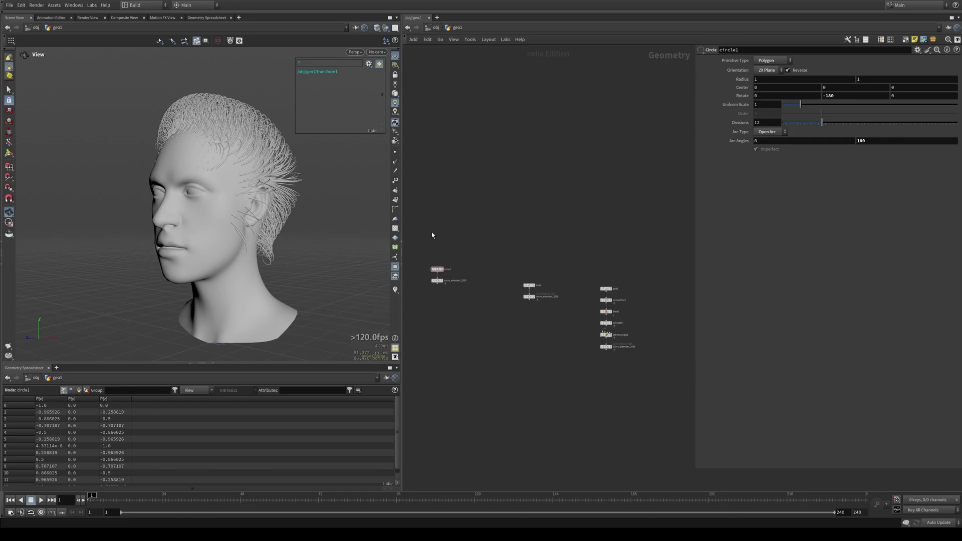